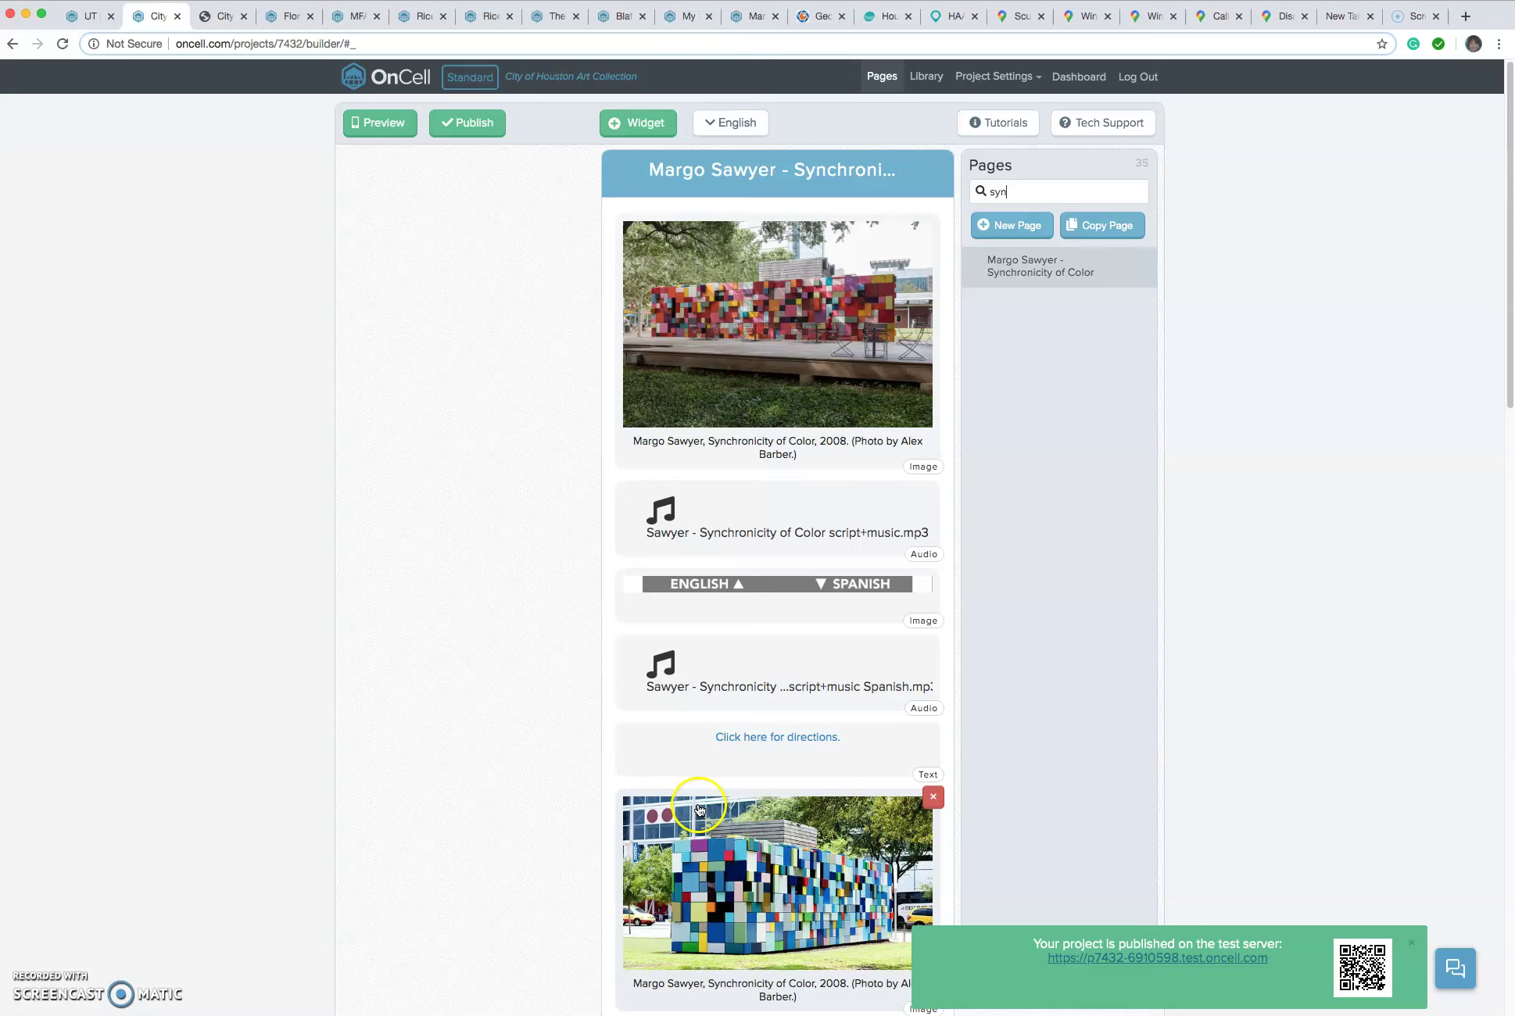
# Open the 'Click here for directions.' text block at the bottom of Synchronicity of Color and focus its text.
pyautogui.scroll(-1, 762, 752)
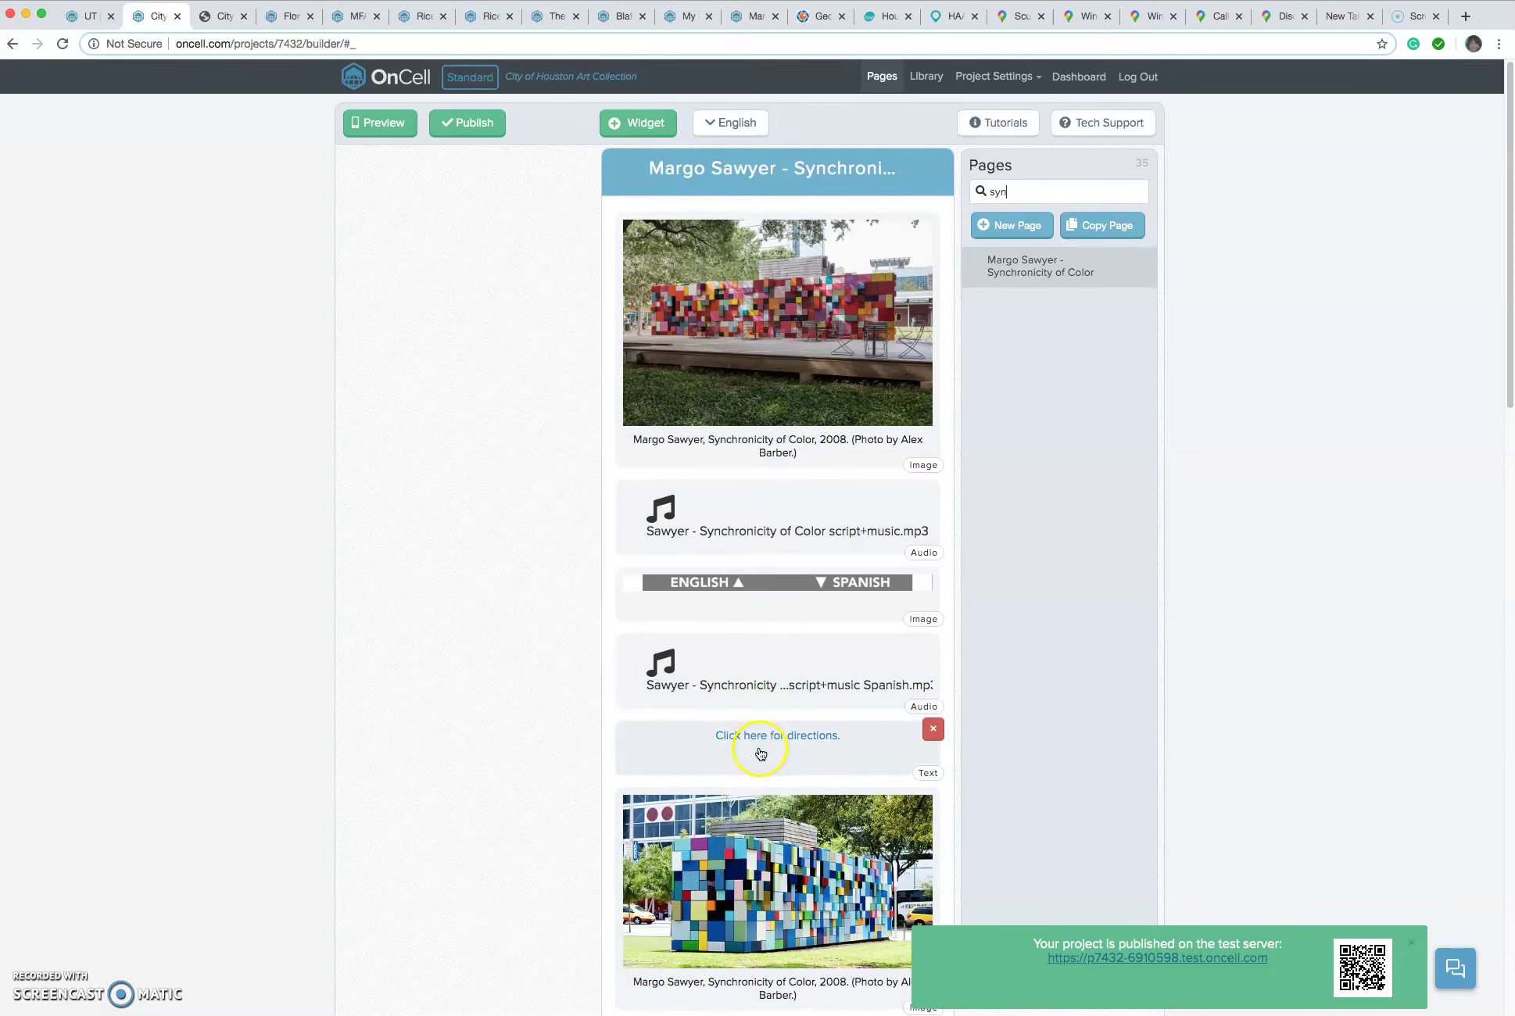
pyautogui.click(761, 753)
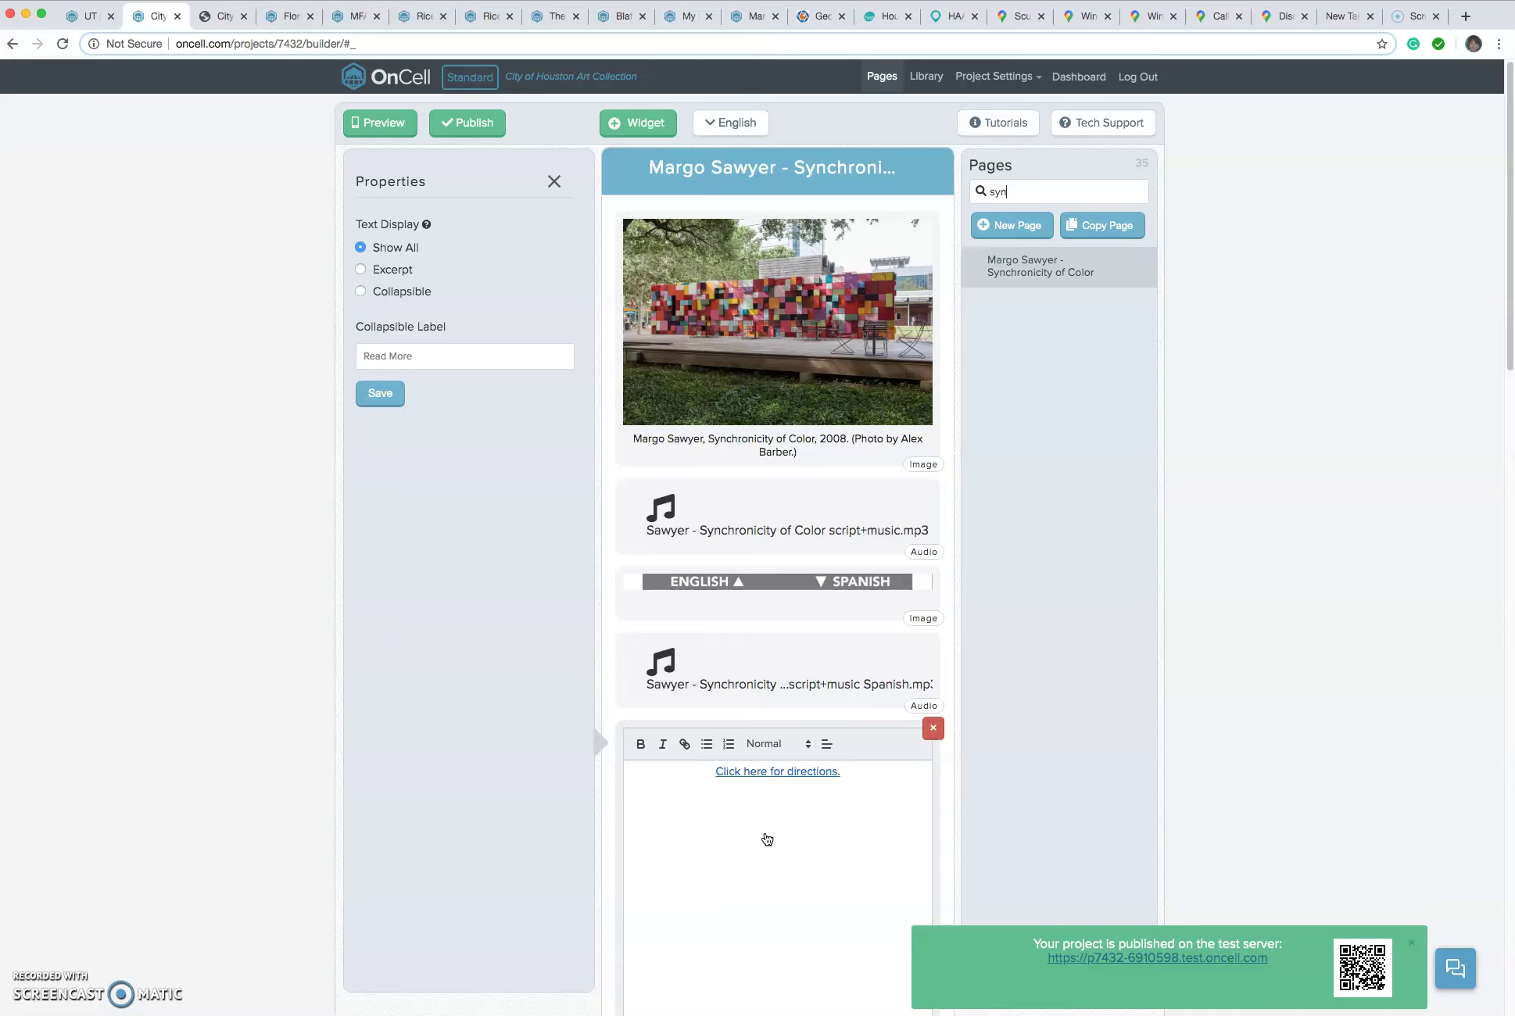
pyautogui.click(798, 821)
pyautogui.click(1279, 21)
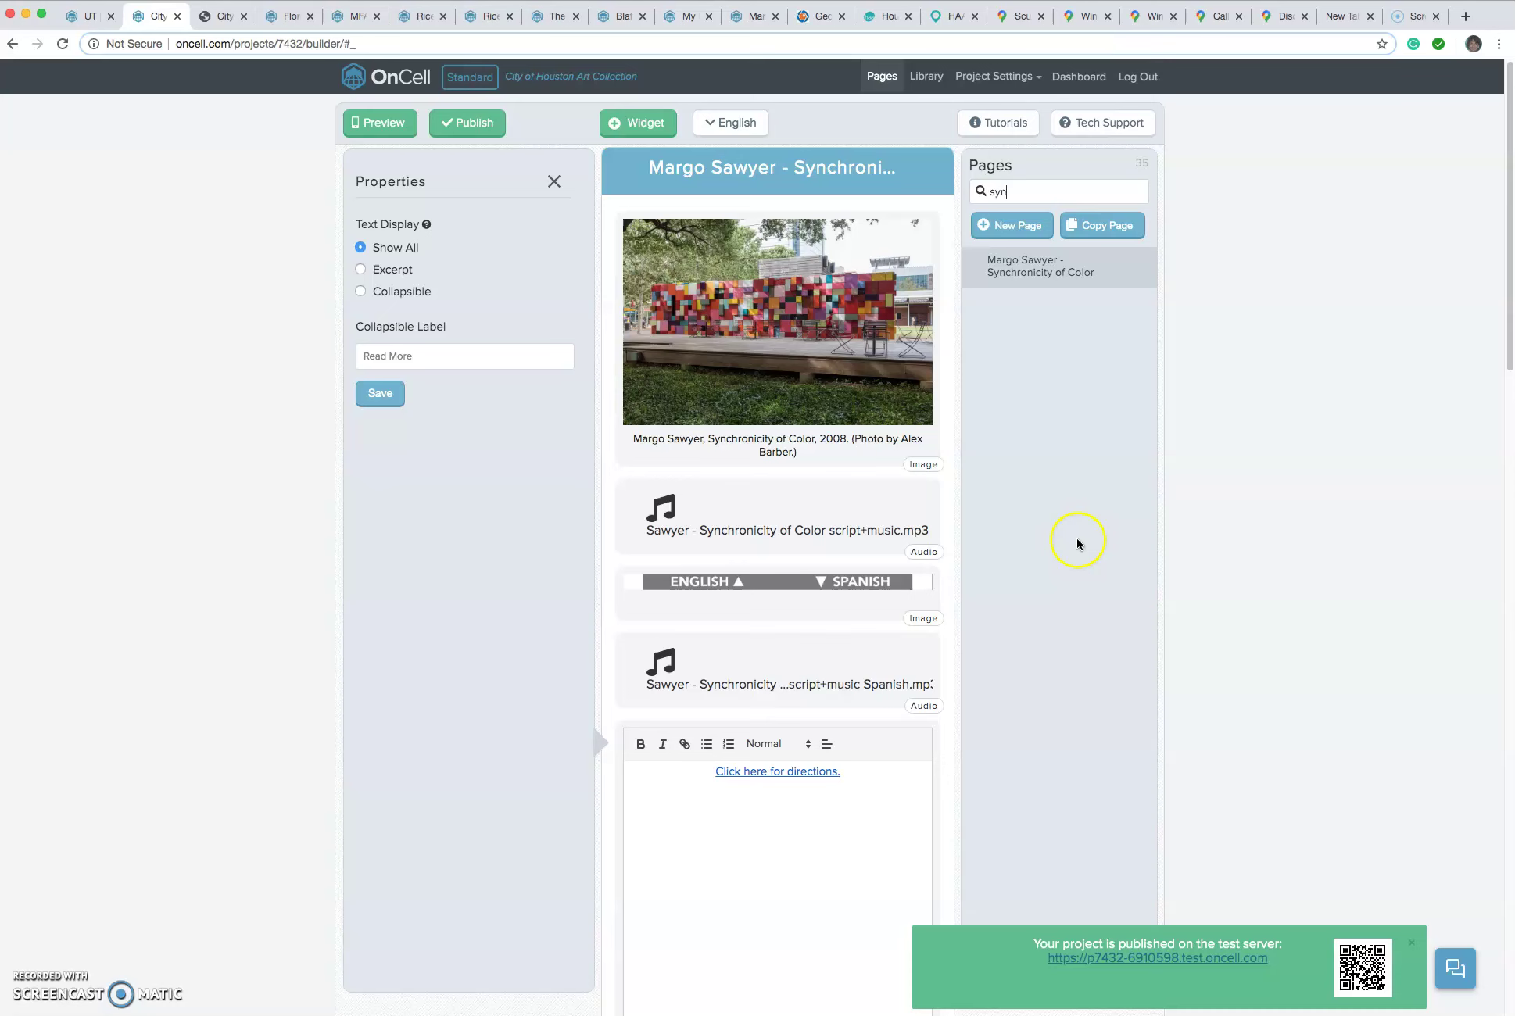
# Correct the Maps search to 'sychronicity of color' and rerun it.
pyautogui.click(1290, 18)
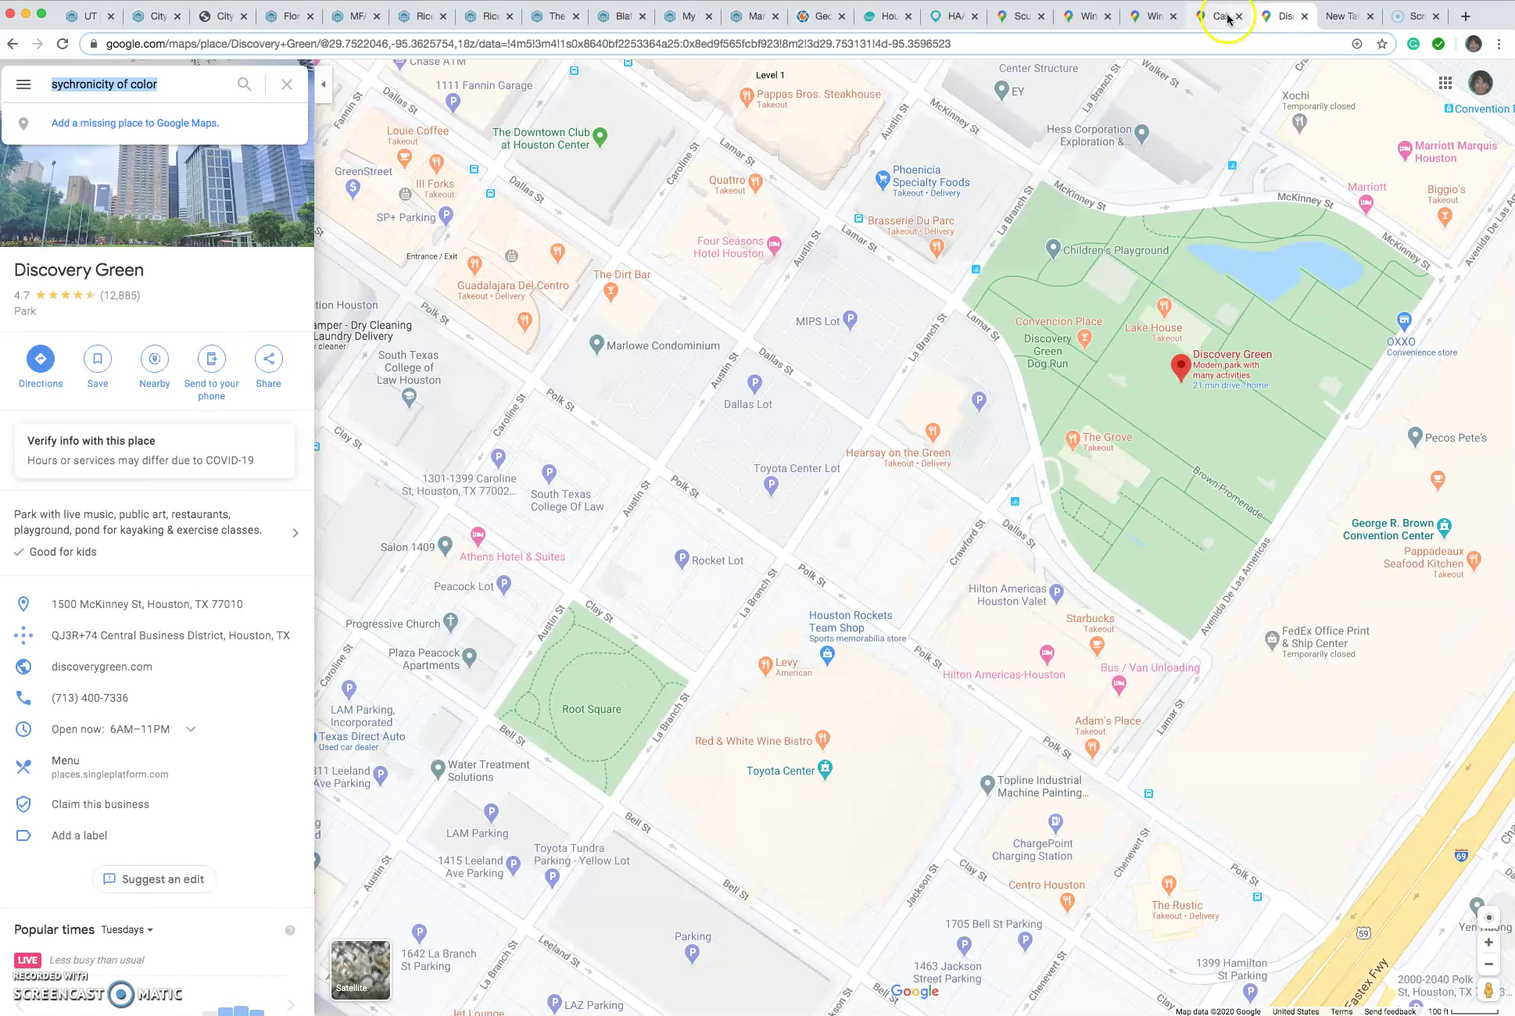
pyautogui.click(172, 88)
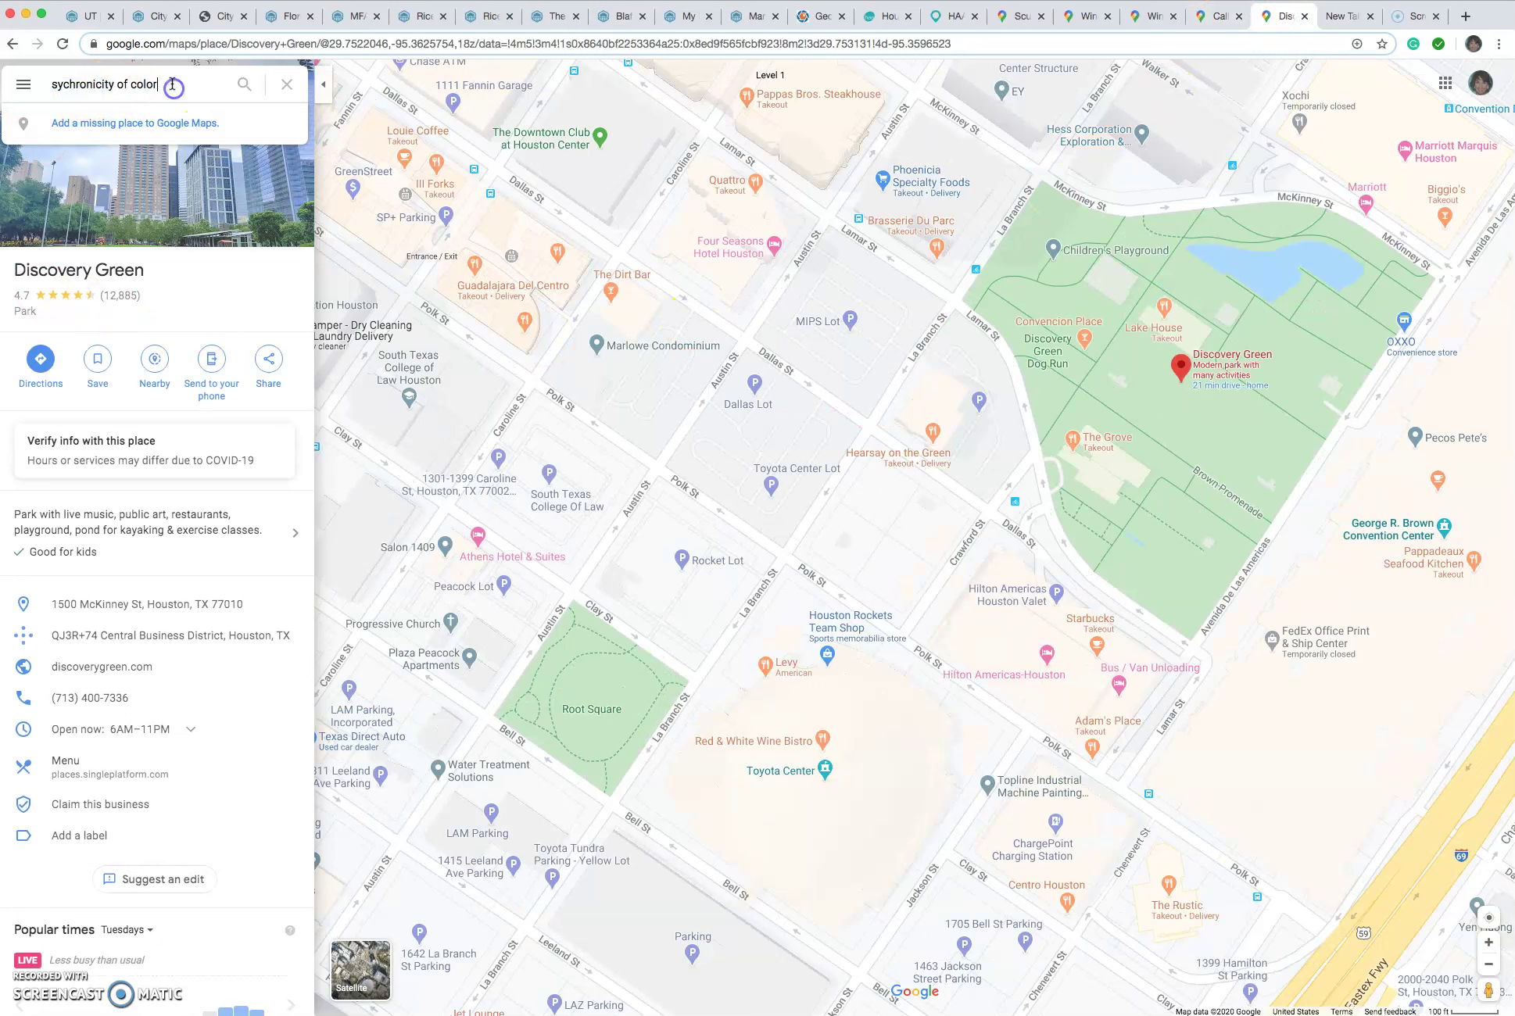
pyautogui.tripleClick(137, 88)
pyautogui.click(181, 85)
pyautogui.press('BackSpace')
pyautogui.write('r')
pyautogui.press('Return')
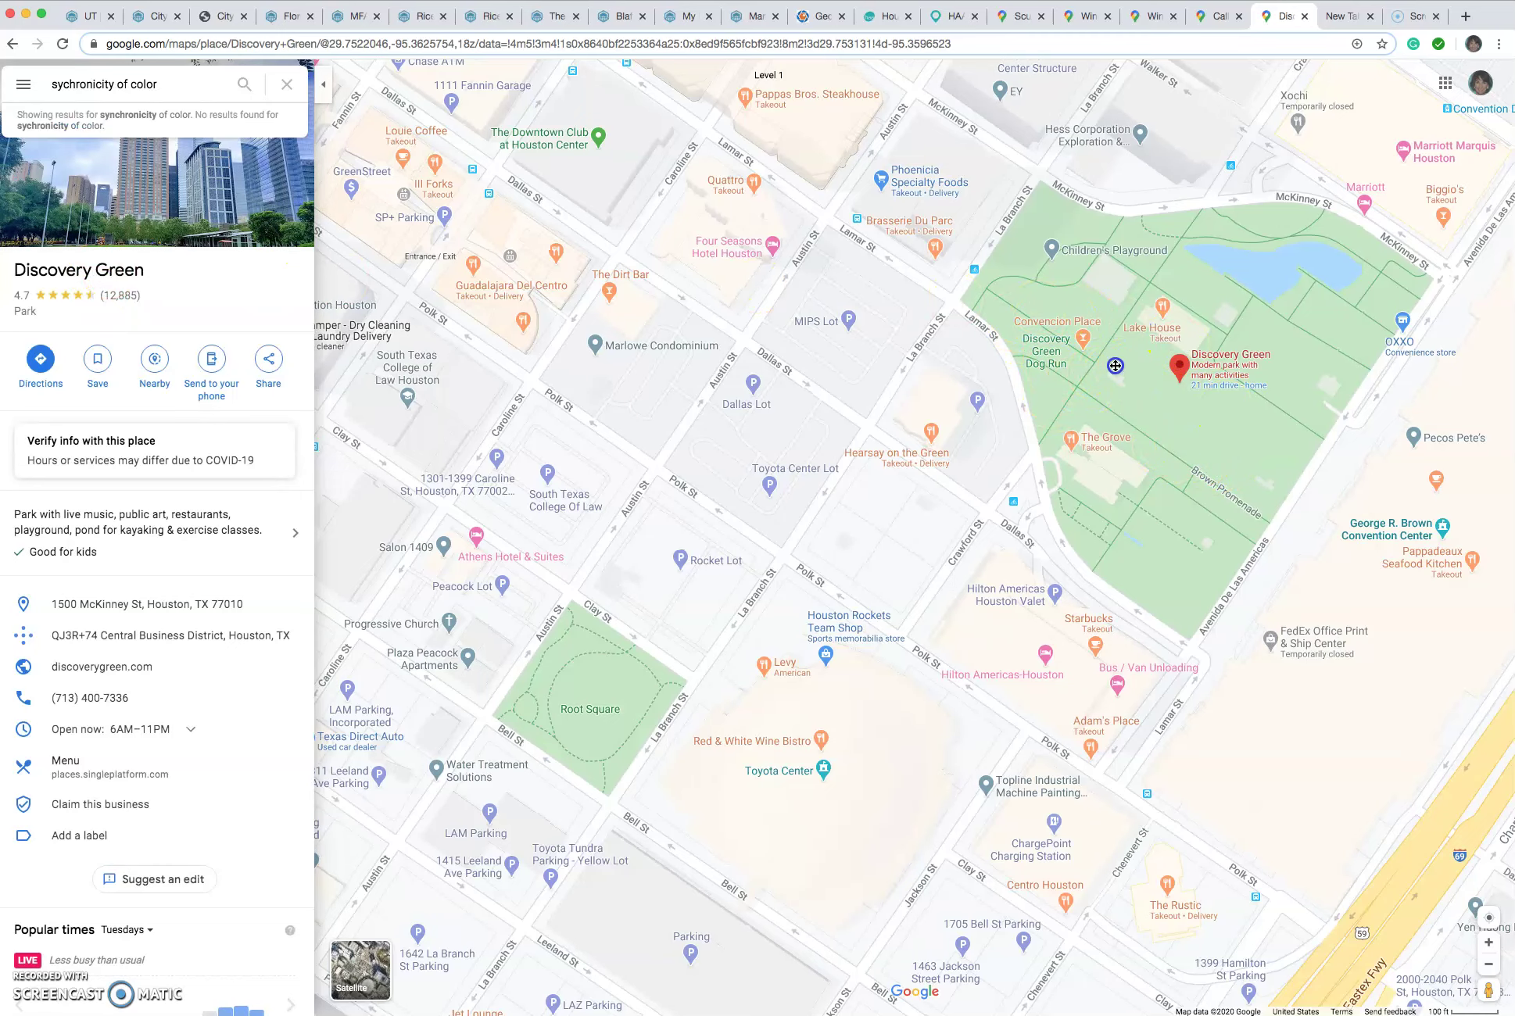
# Pan and zoom the map to centre on Discovery Green park.
pyautogui.moveTo(1094, 373); pyautogui.dragTo(853, 465)
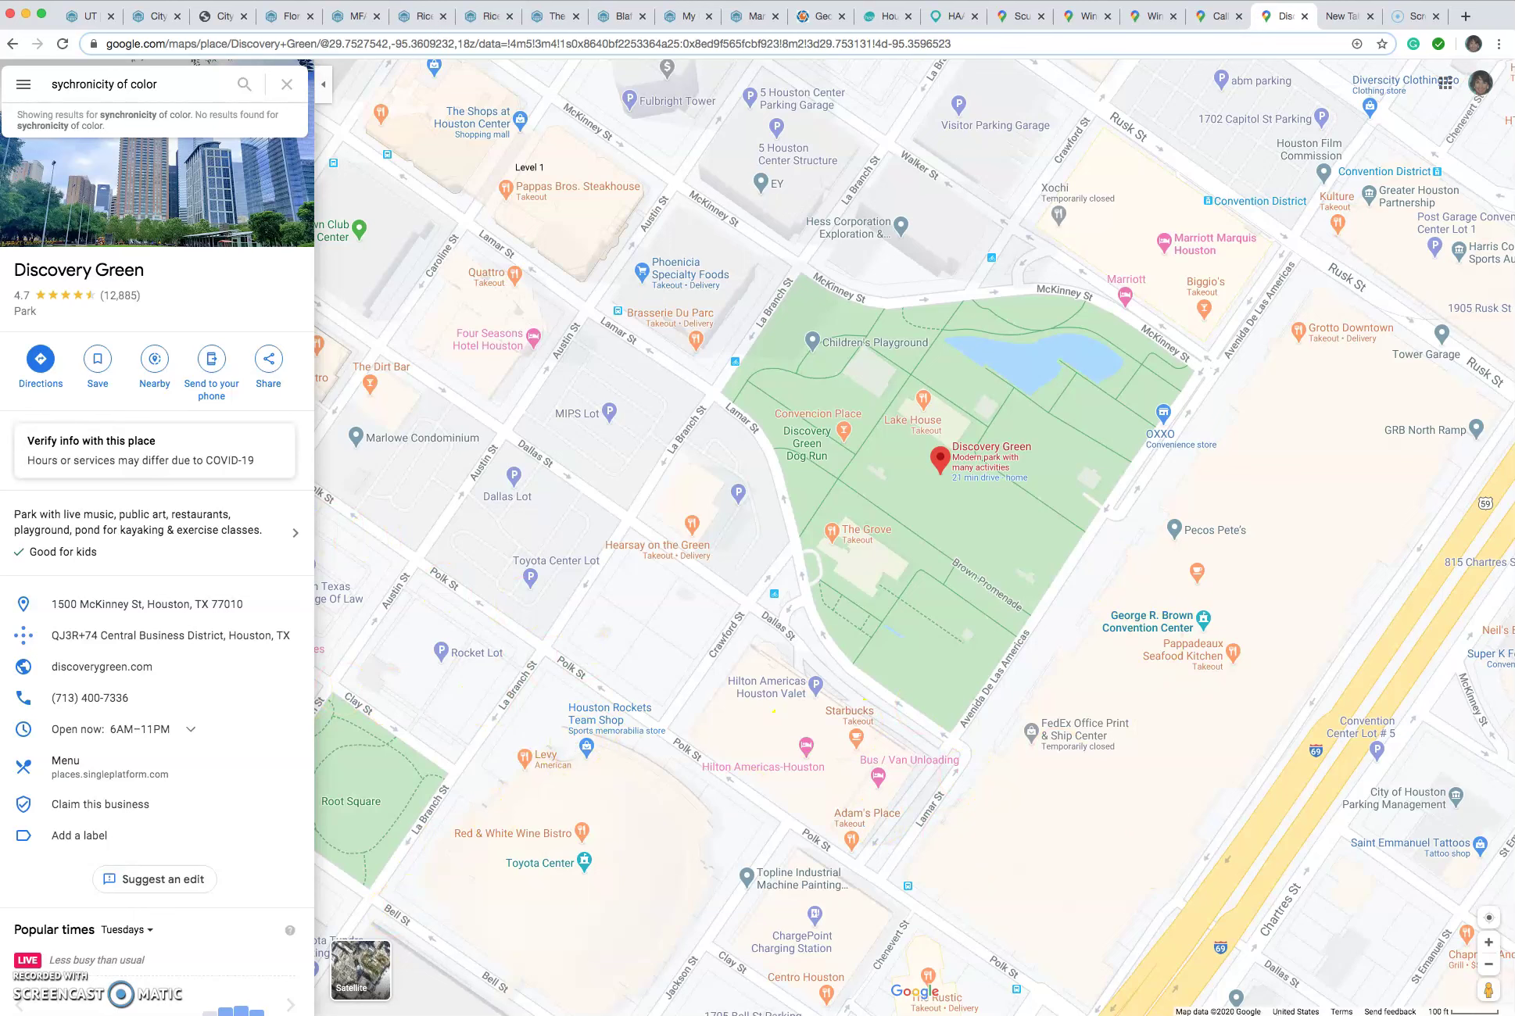
pyautogui.click(1489, 944)
pyautogui.moveTo(1180, 484); pyautogui.dragTo(1098, 522)
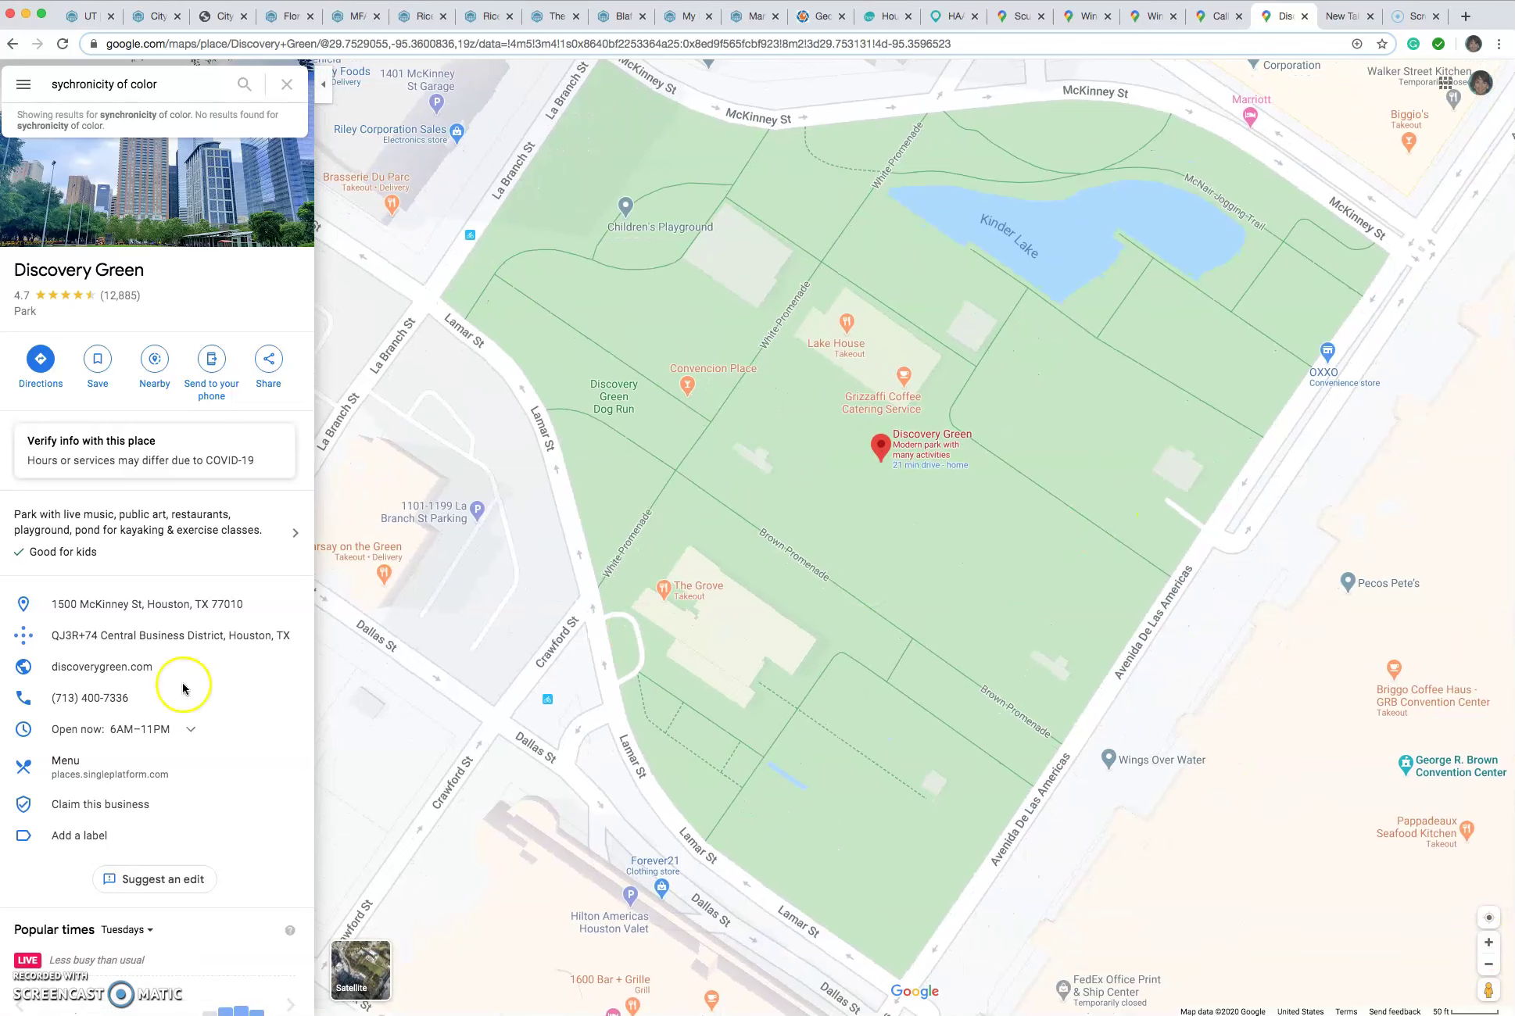
# Switch to satellite view, zoom closer and pin the white structure at 29.752543, -95.359093.
pyautogui.click(360, 967)
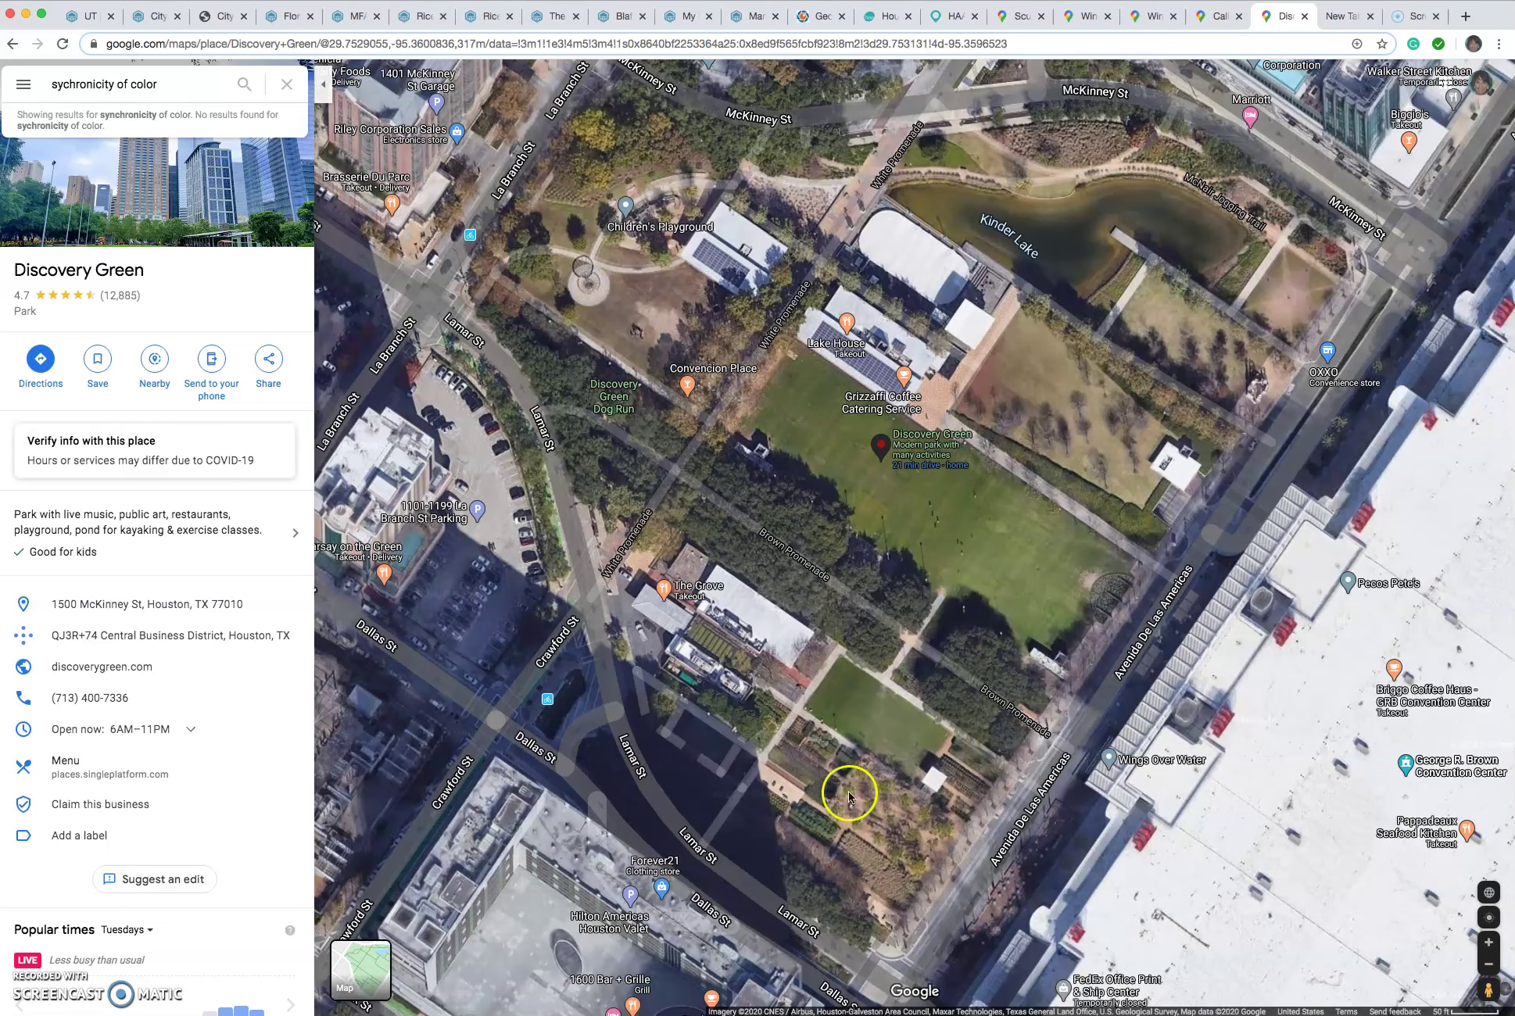
pyautogui.click(1488, 942)
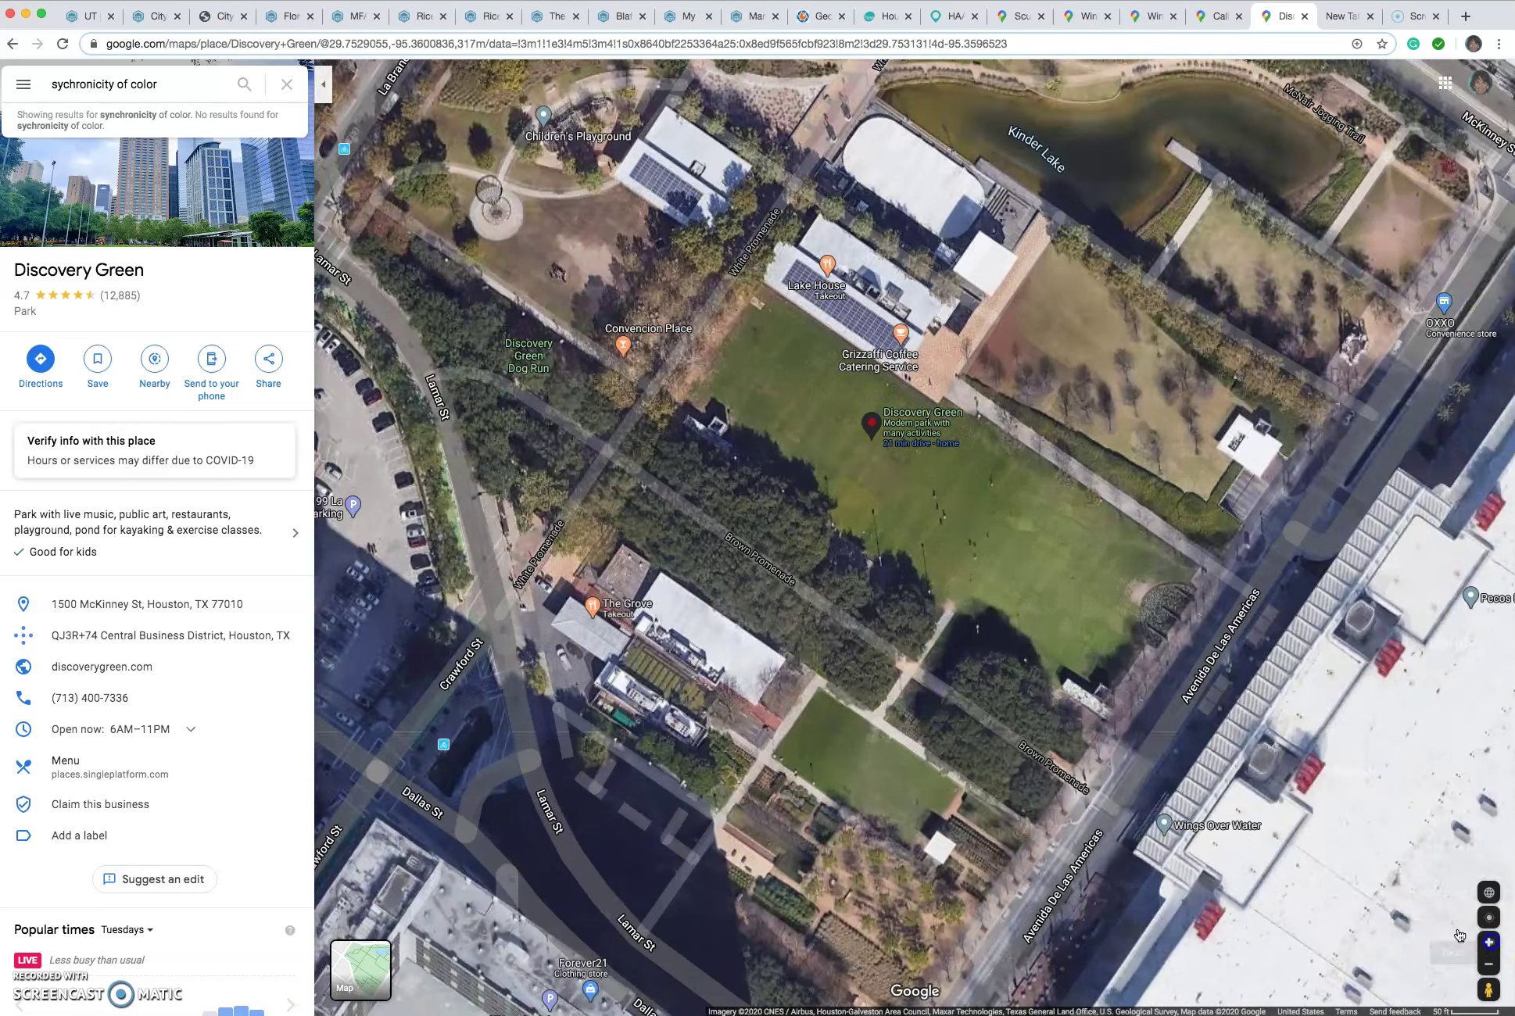
pyautogui.moveTo(1123, 767); pyautogui.dragTo(1082, 676)
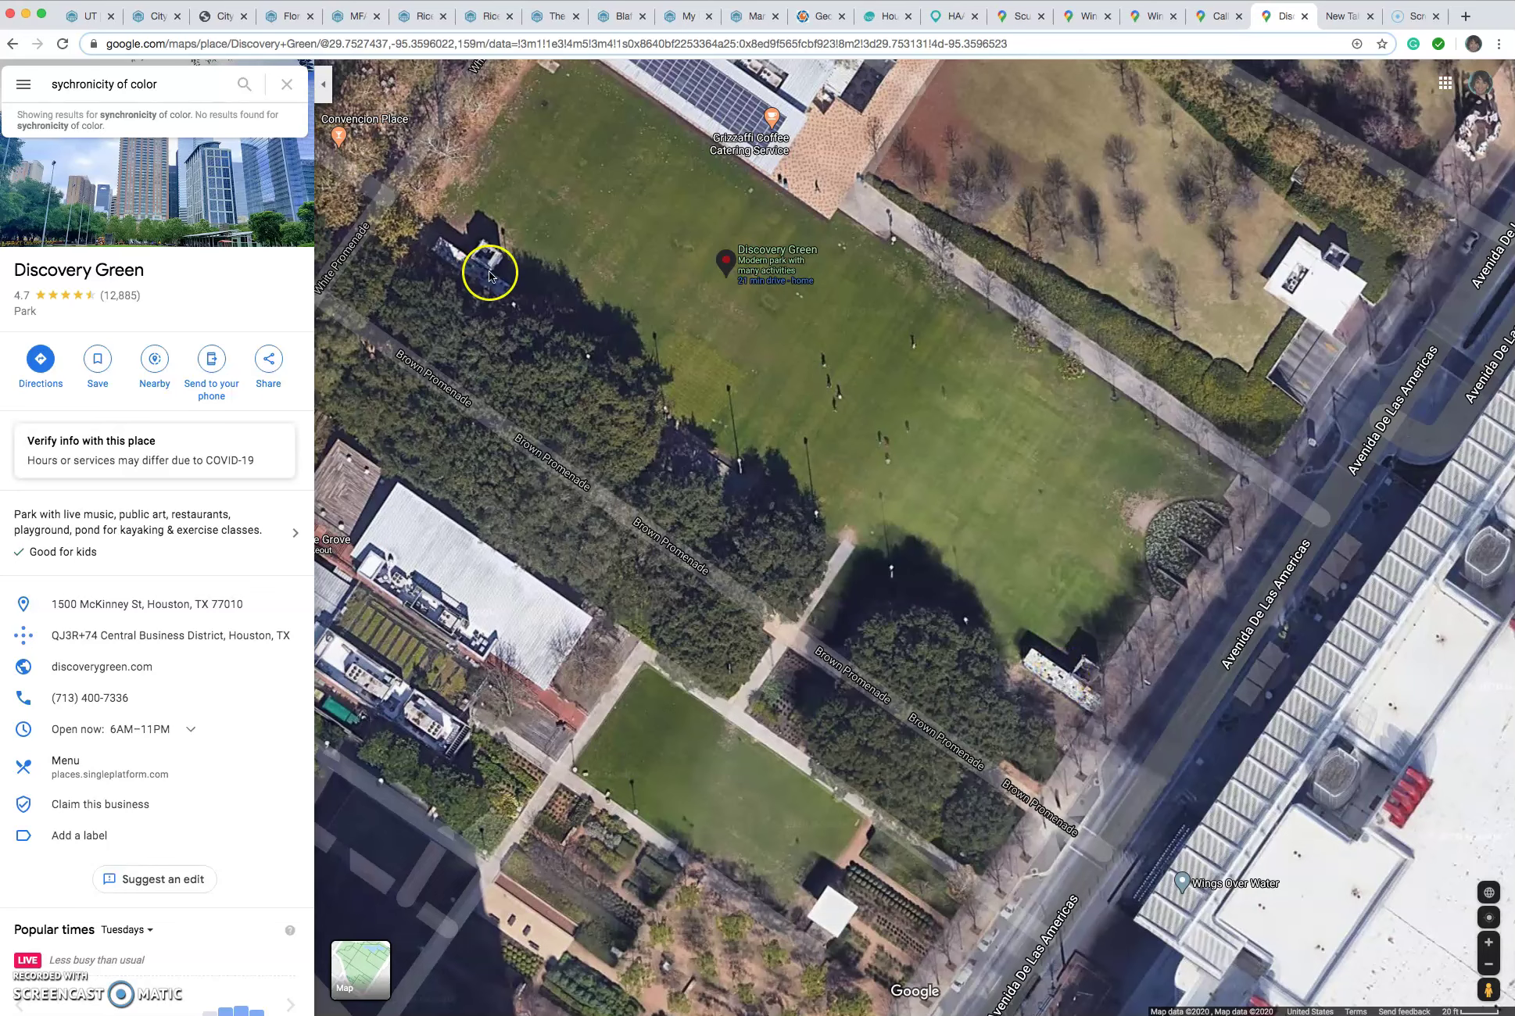
pyautogui.click(1050, 680)
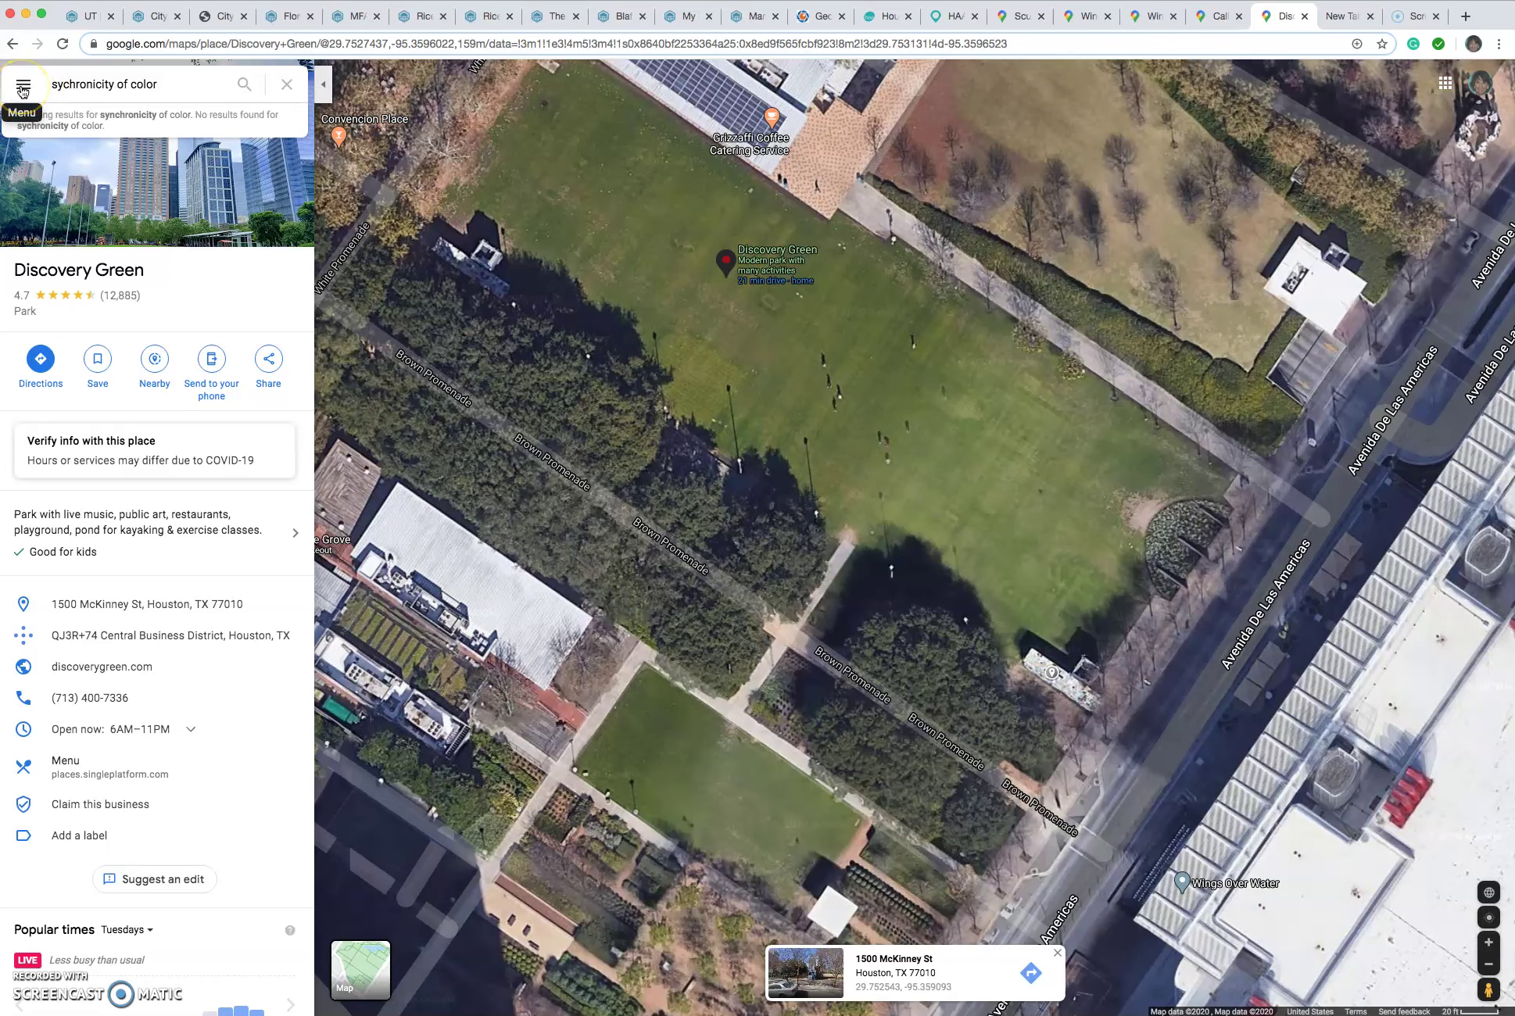
# Start Add a missing place and name it 'Synchronicity of Color by [artist]-City of Houston Public Art Collection #HouCityArt'.
pyautogui.click(21, 90)
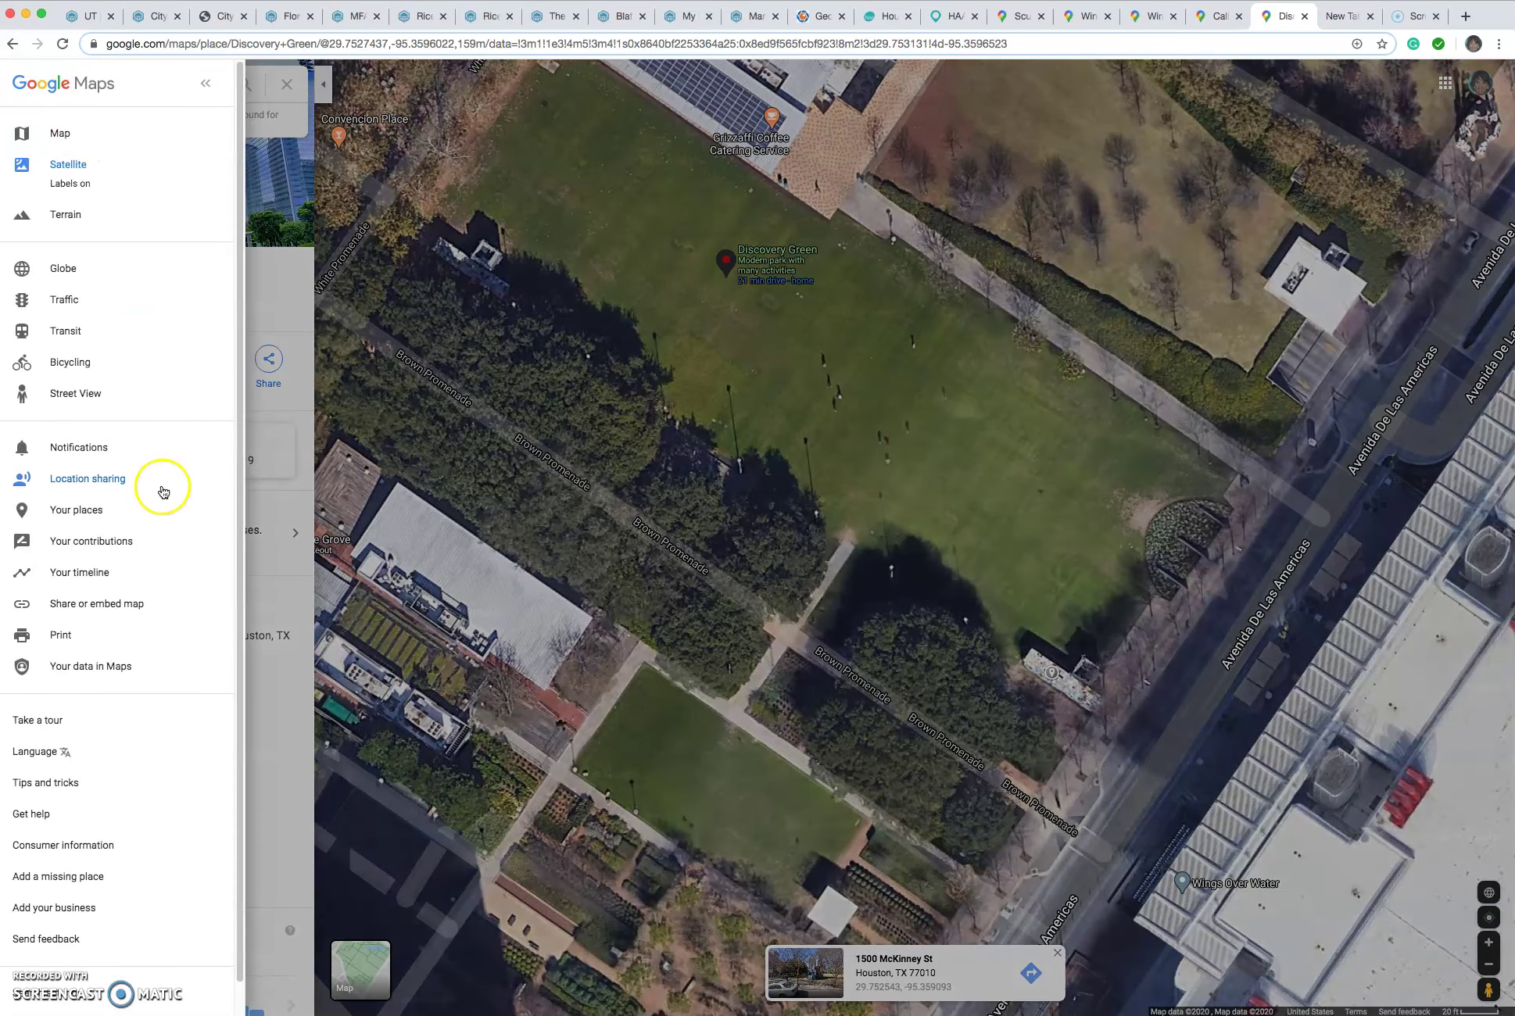
pyautogui.scroll(-1, 163, 491)
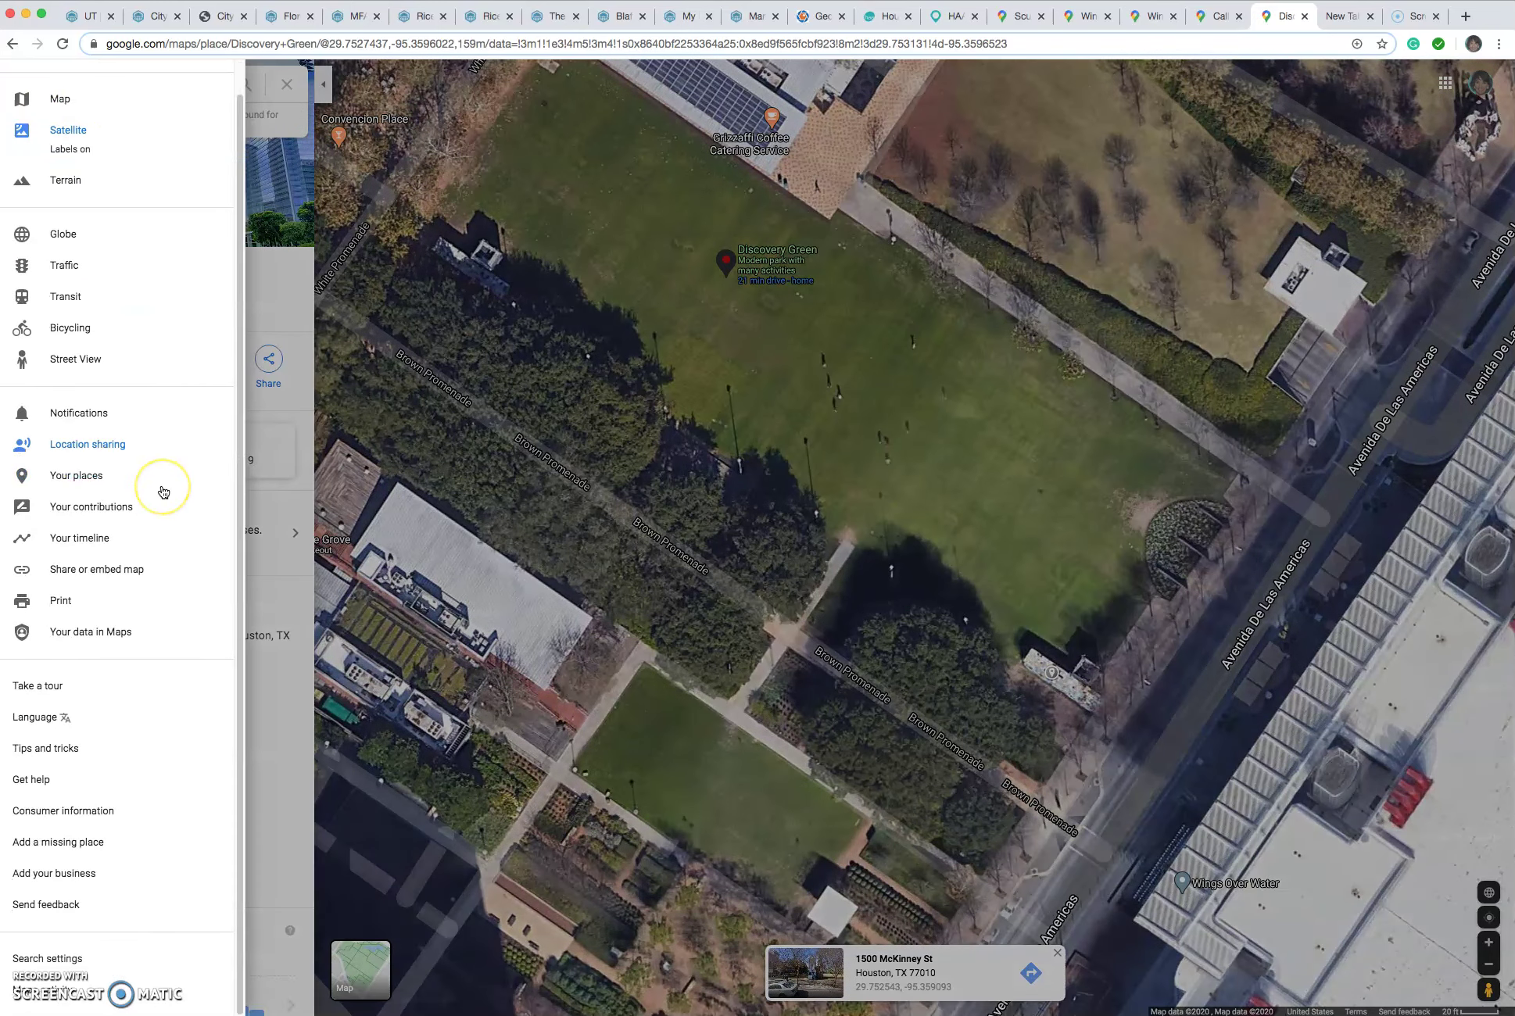
pyautogui.click(69, 844)
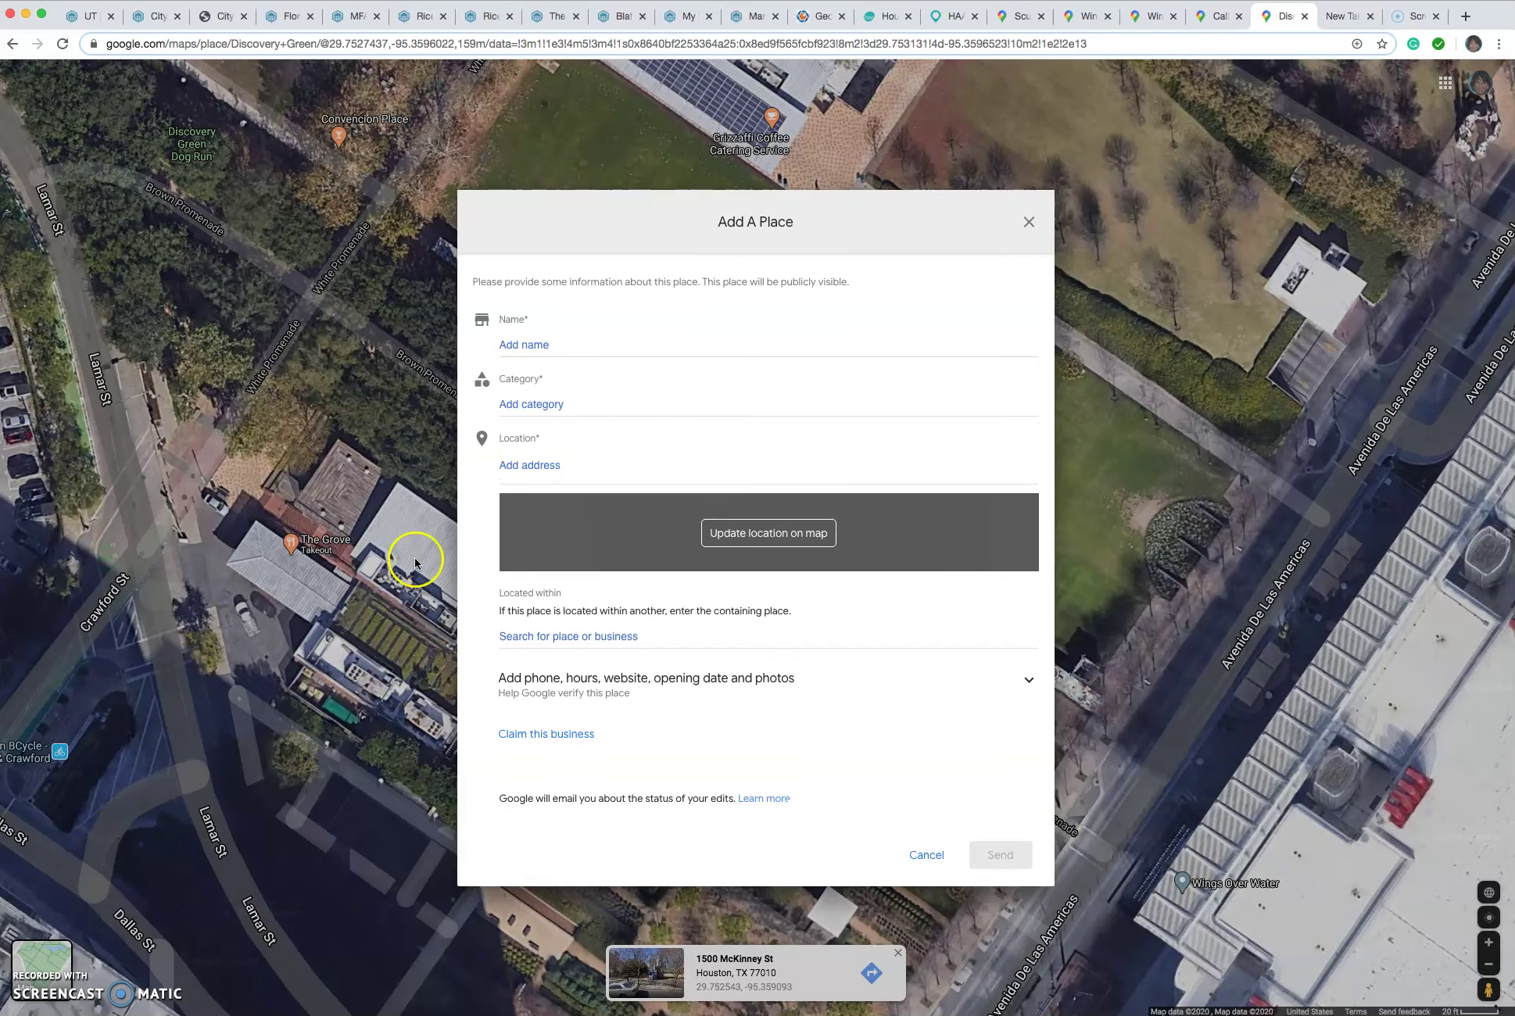
pyautogui.click(512, 344)
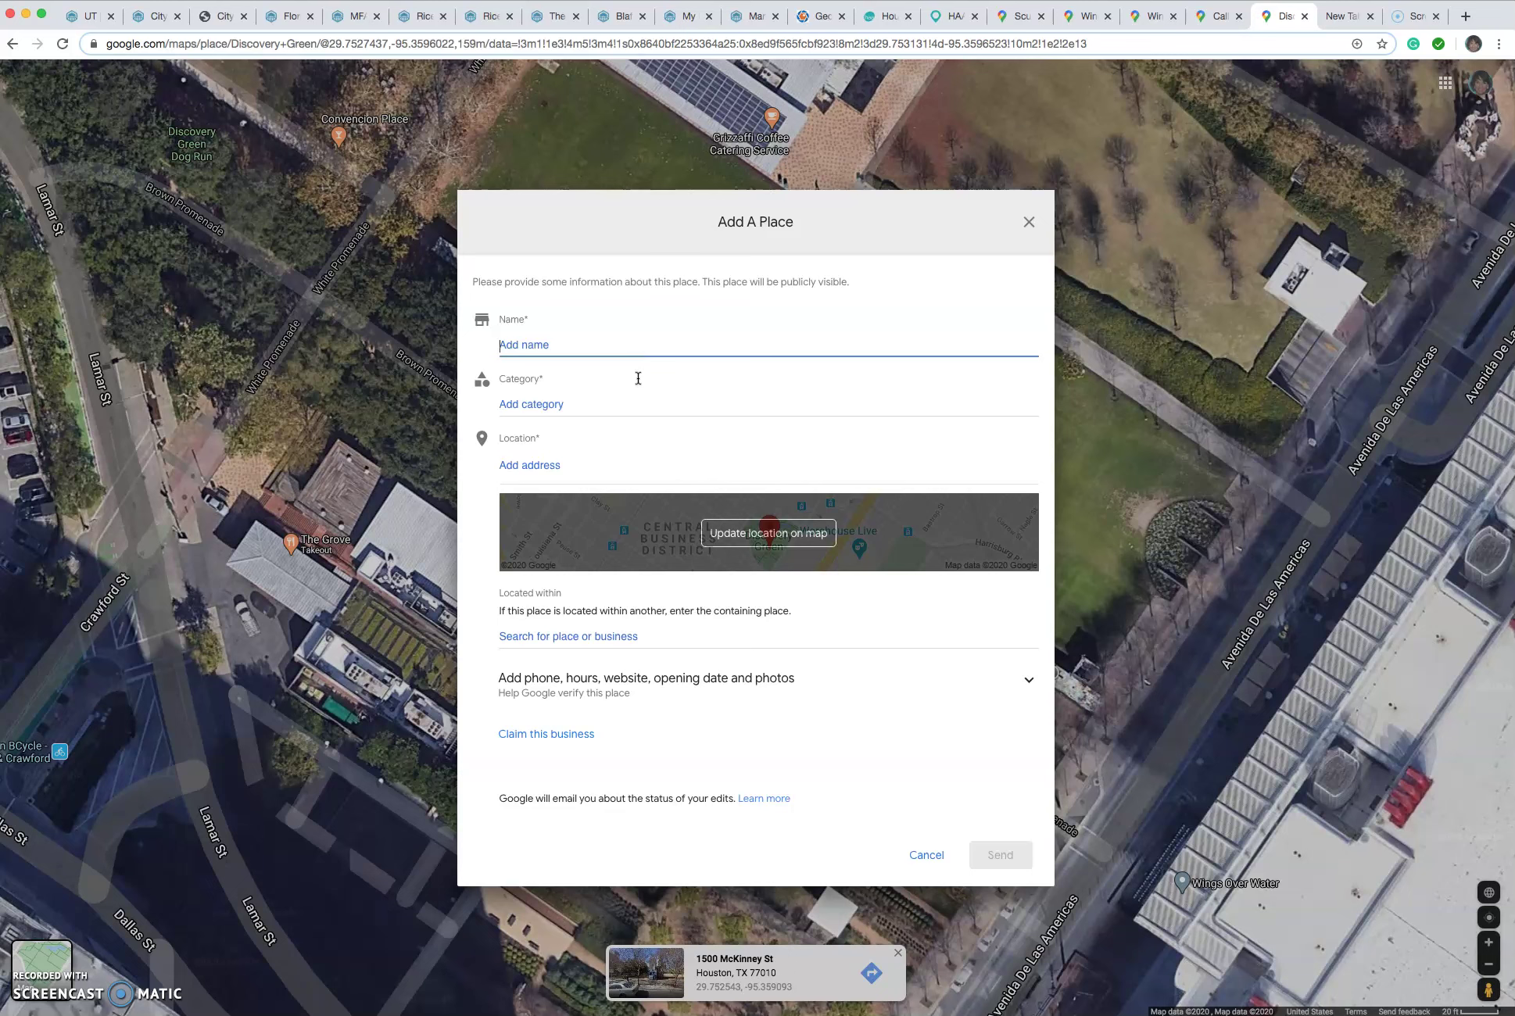
pyautogui.write('S')
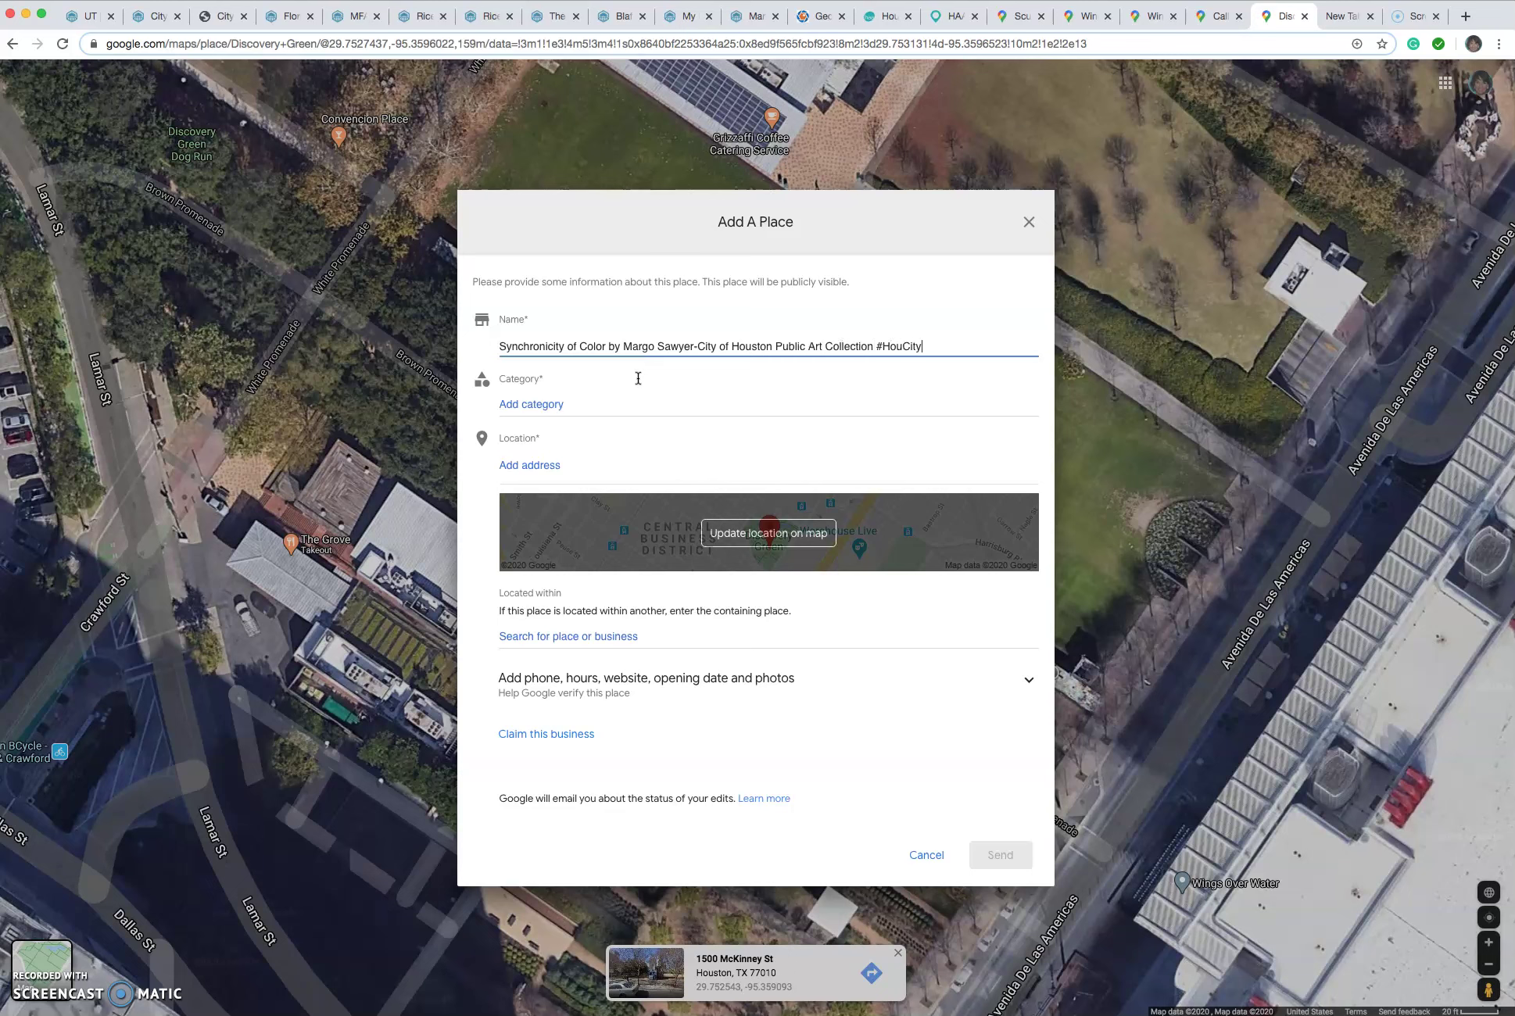
# Set the new place's category to Museum.
pyautogui.click(563, 405)
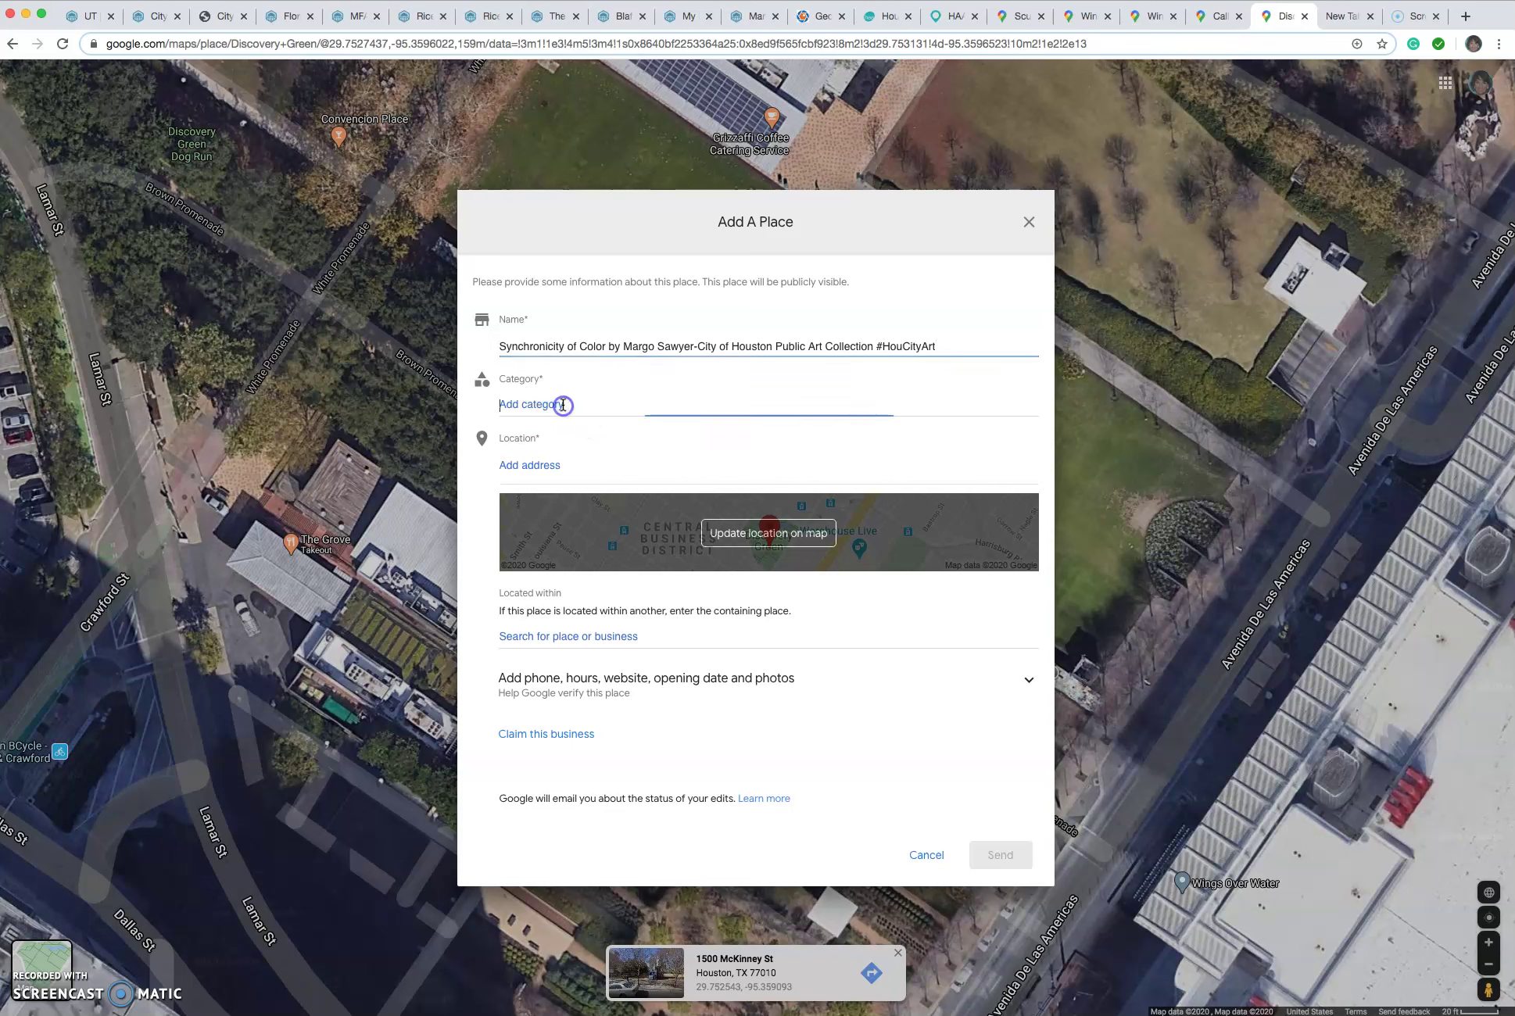
pyautogui.scroll(-10, 580, 486)
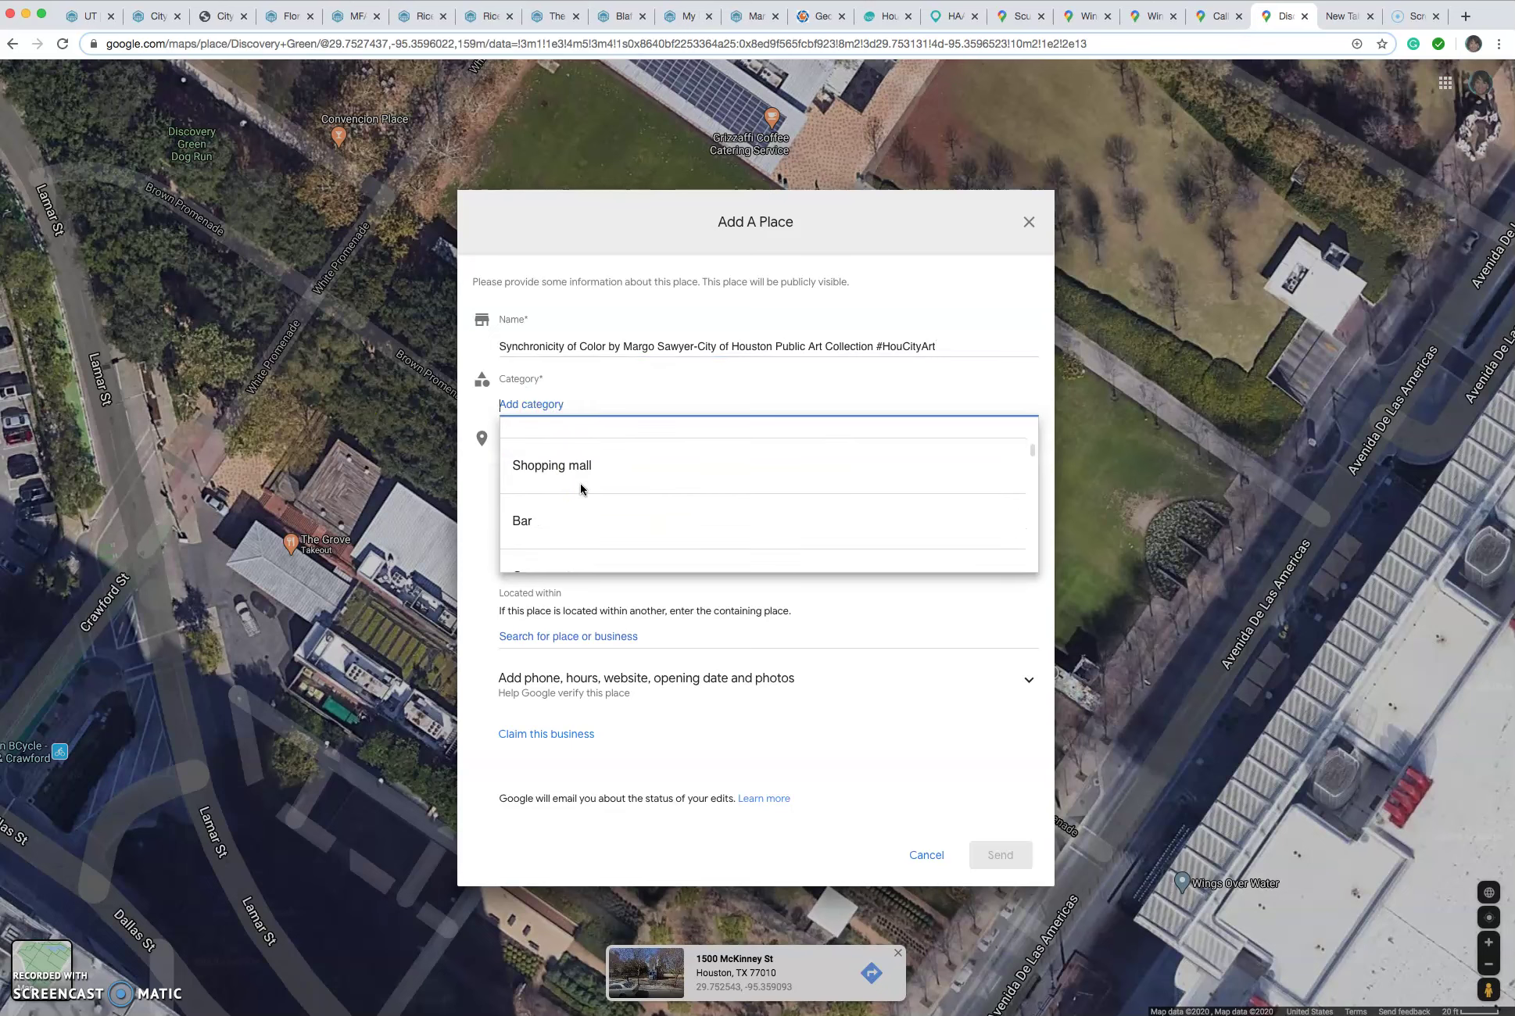
pyautogui.scroll(-8, 580, 483)
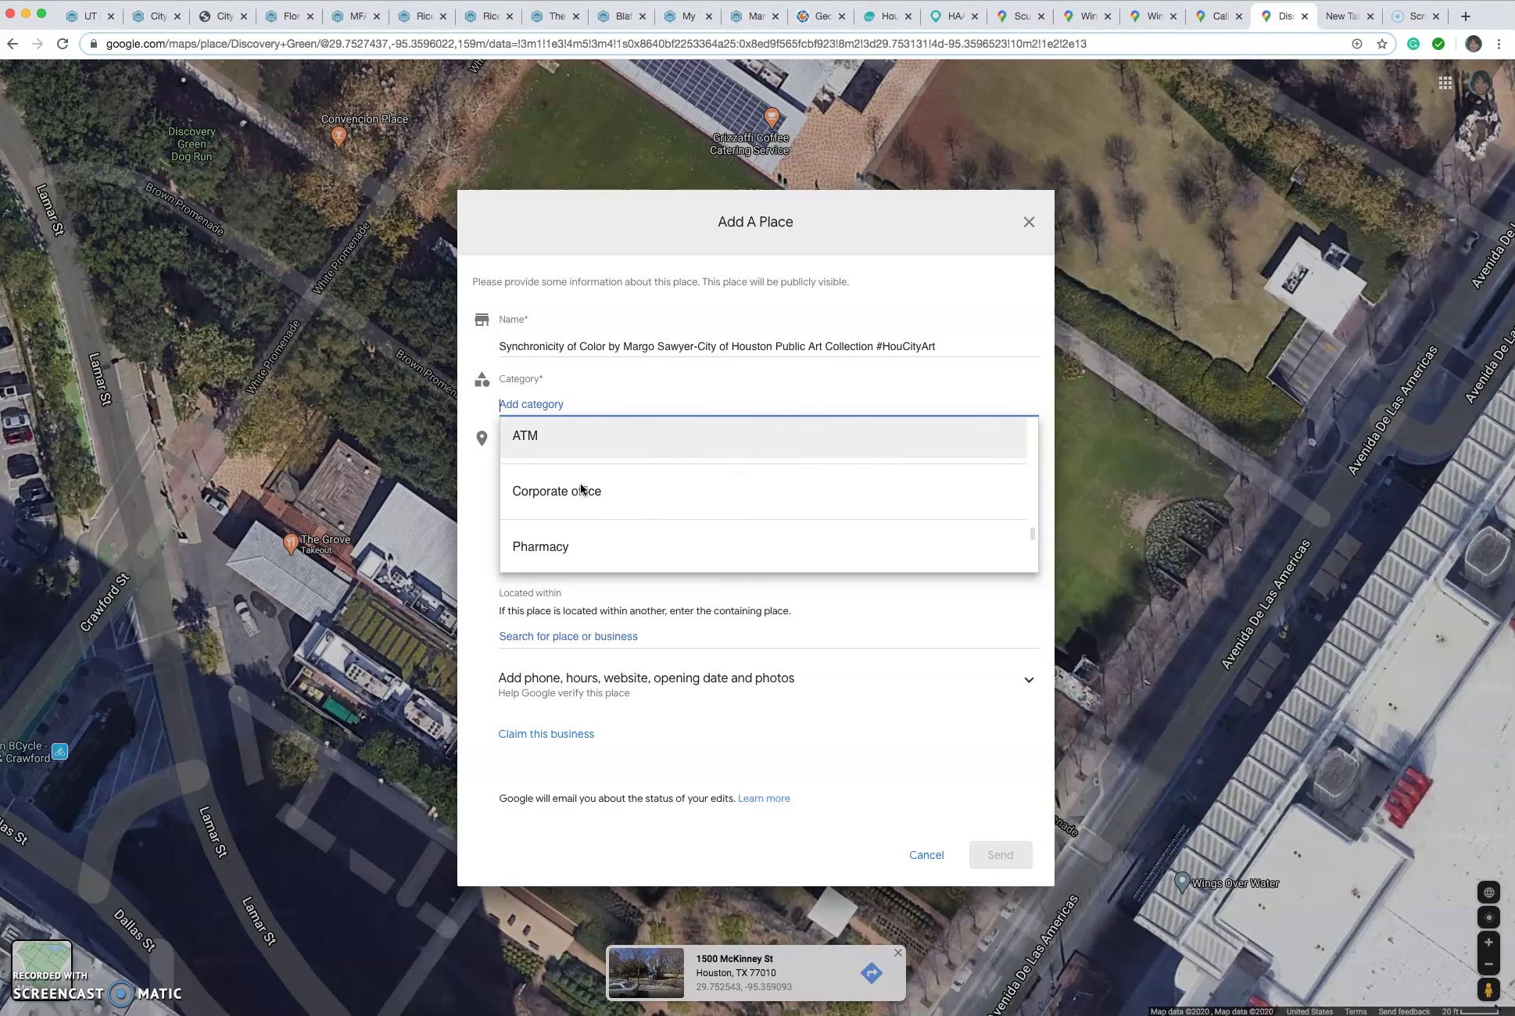
pyautogui.scroll(2, 580, 484)
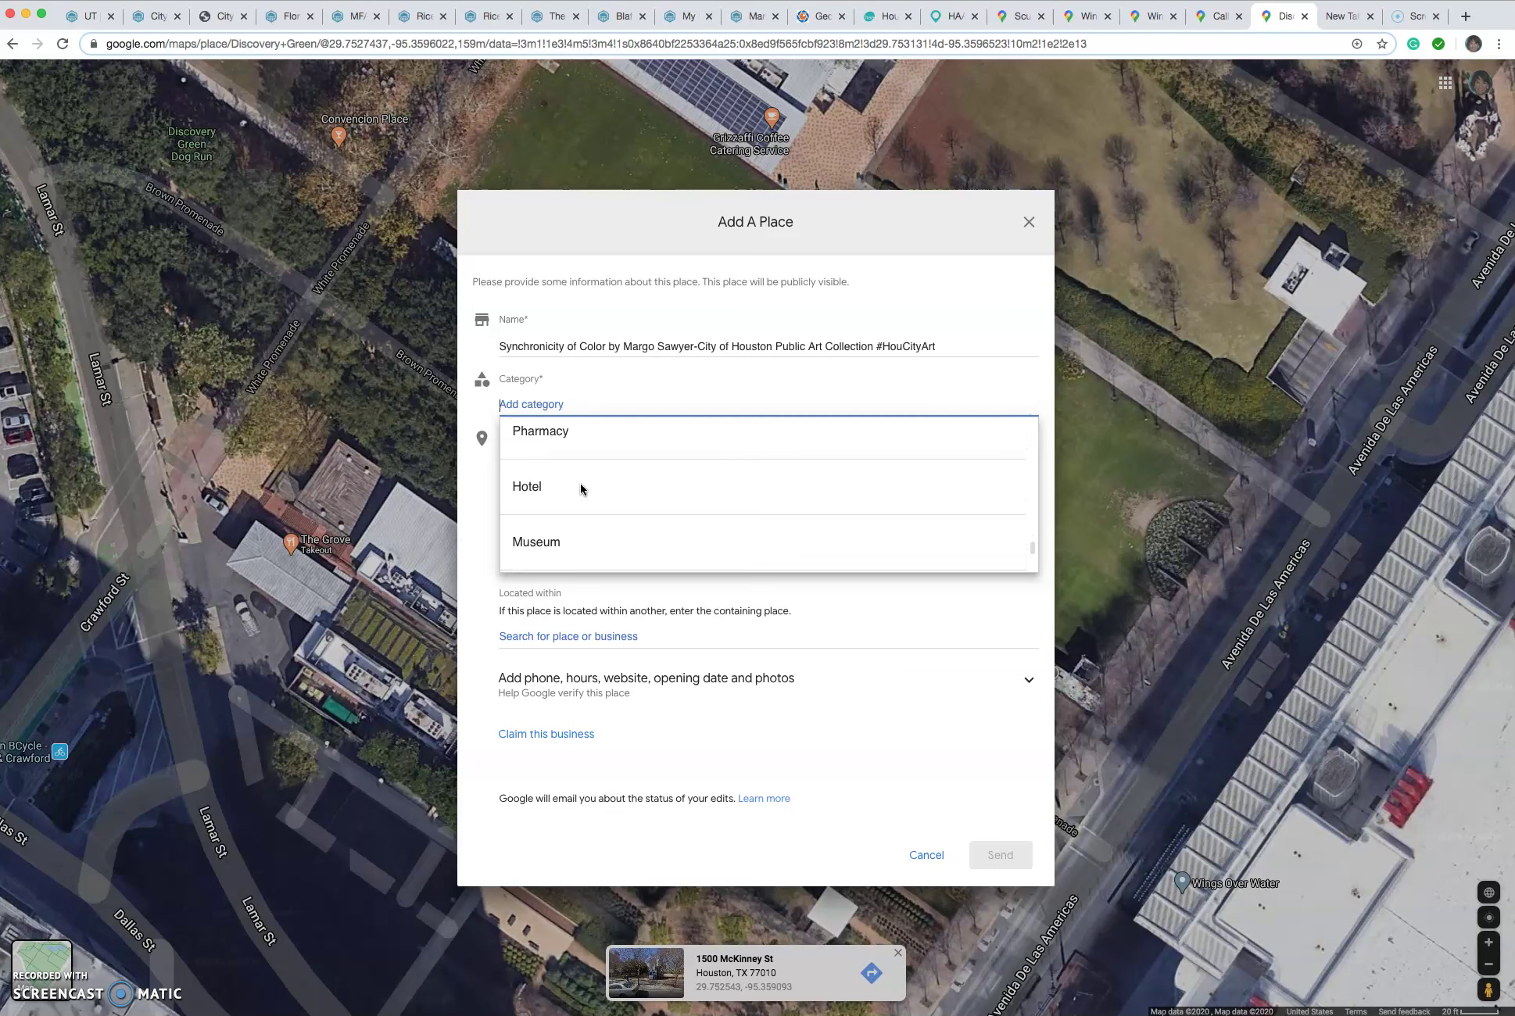
pyautogui.click(525, 542)
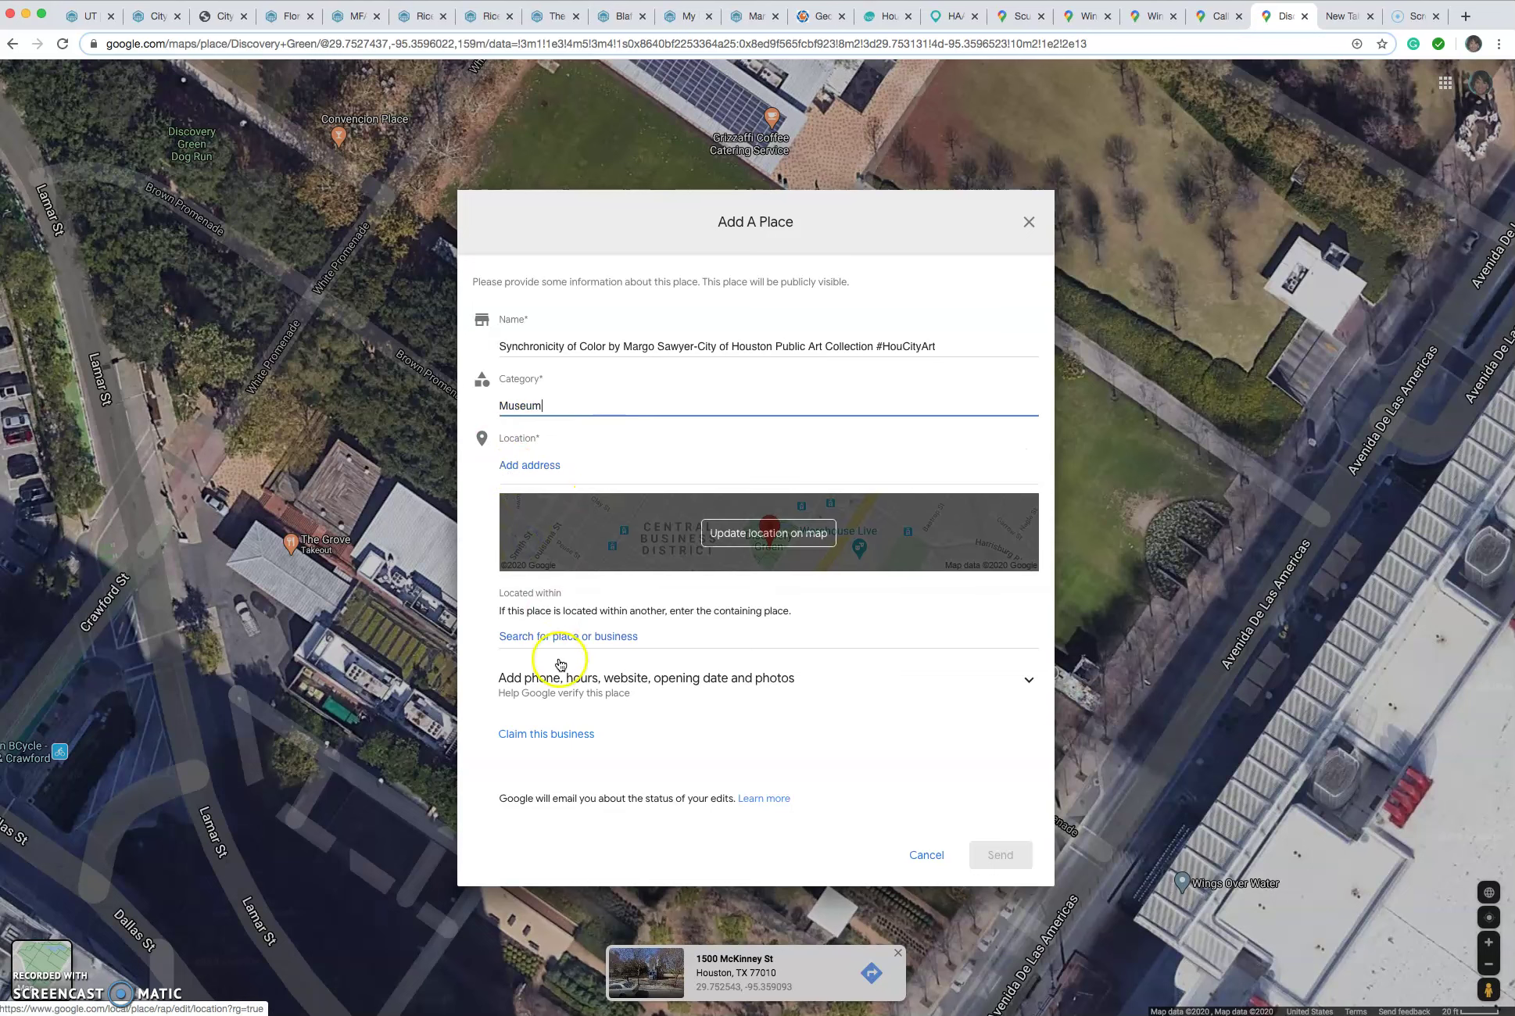
# Mark the place as located within Discovery Green, found by searching 'Discov'.
pyautogui.click(526, 635)
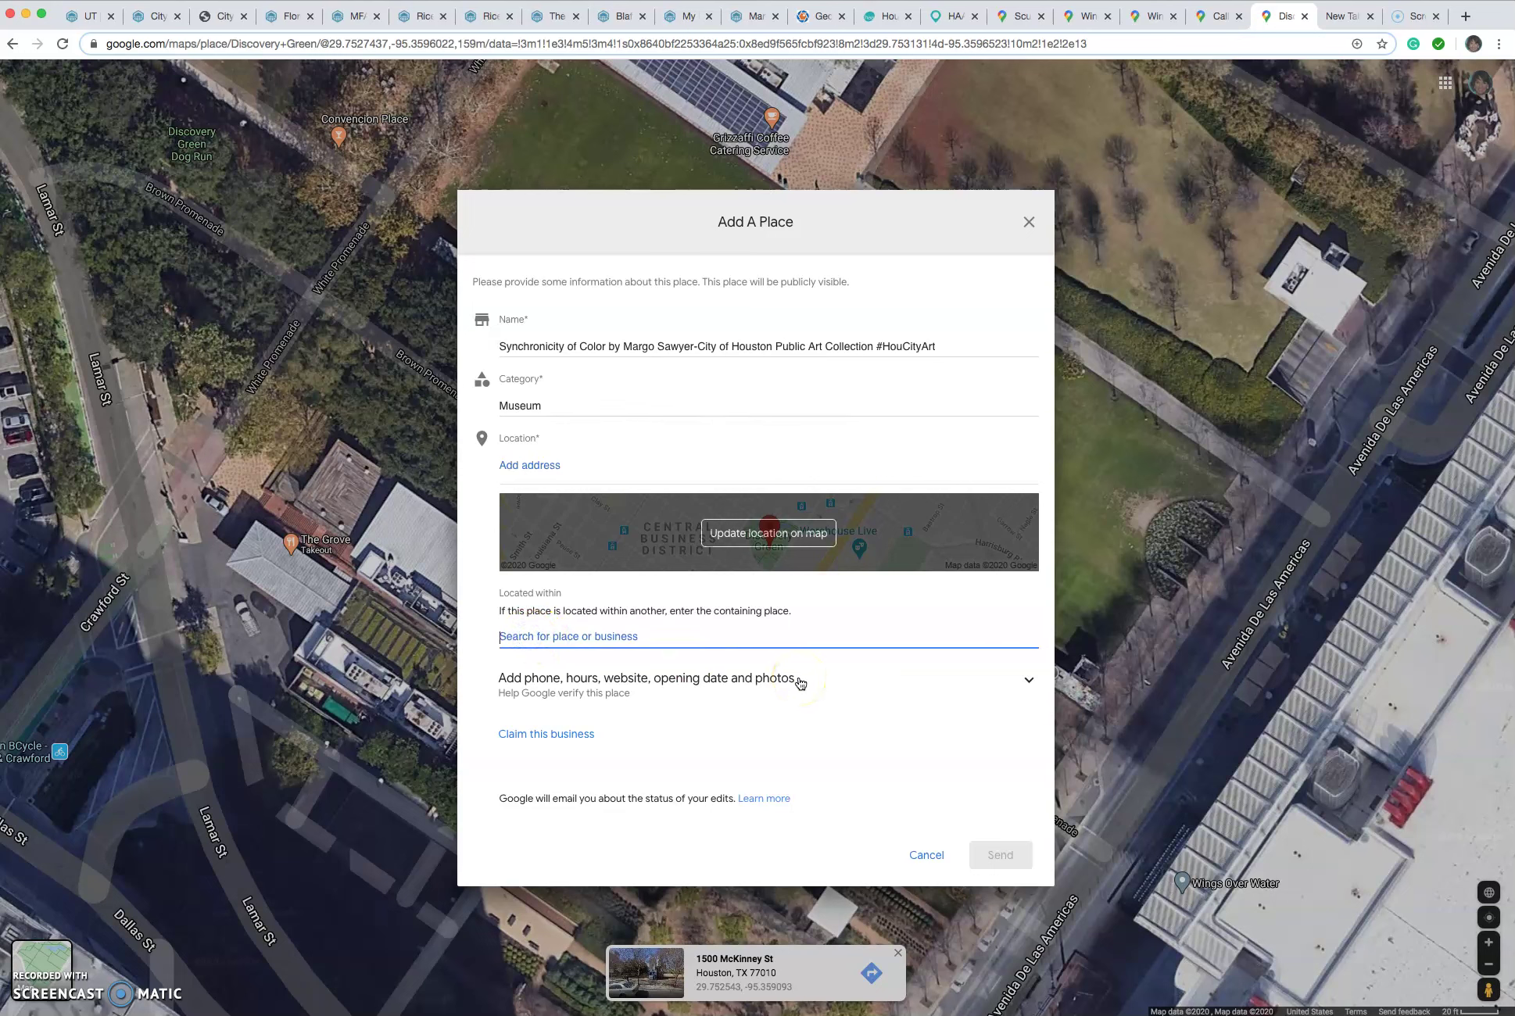
pyautogui.write('Discov')
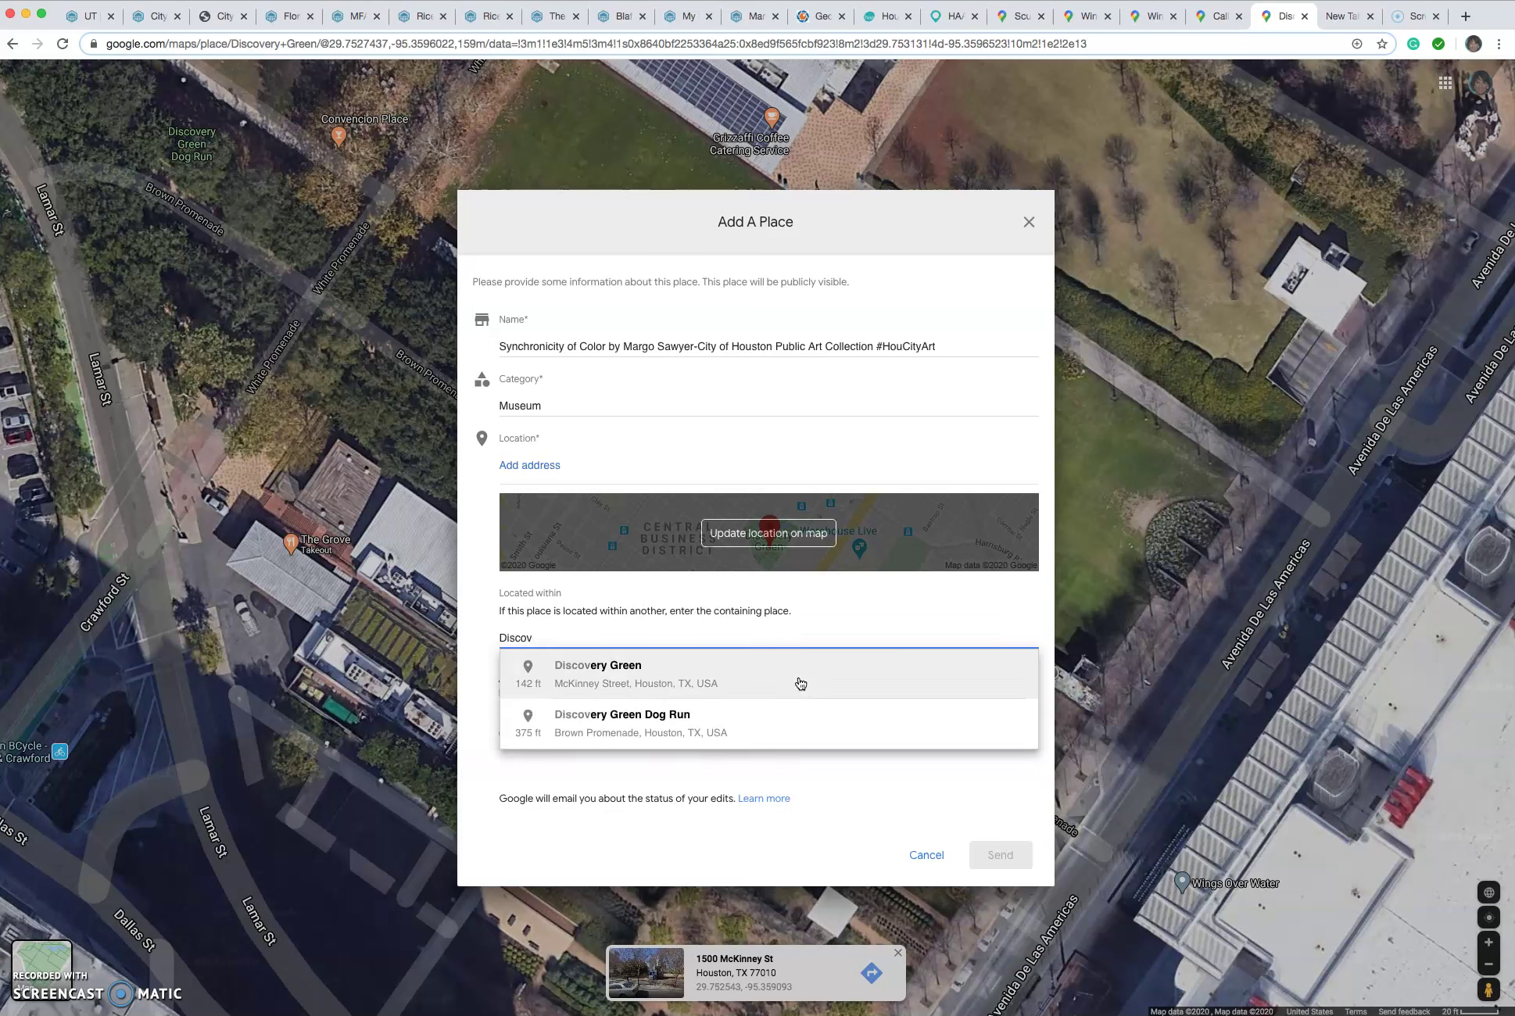
pyautogui.click(581, 671)
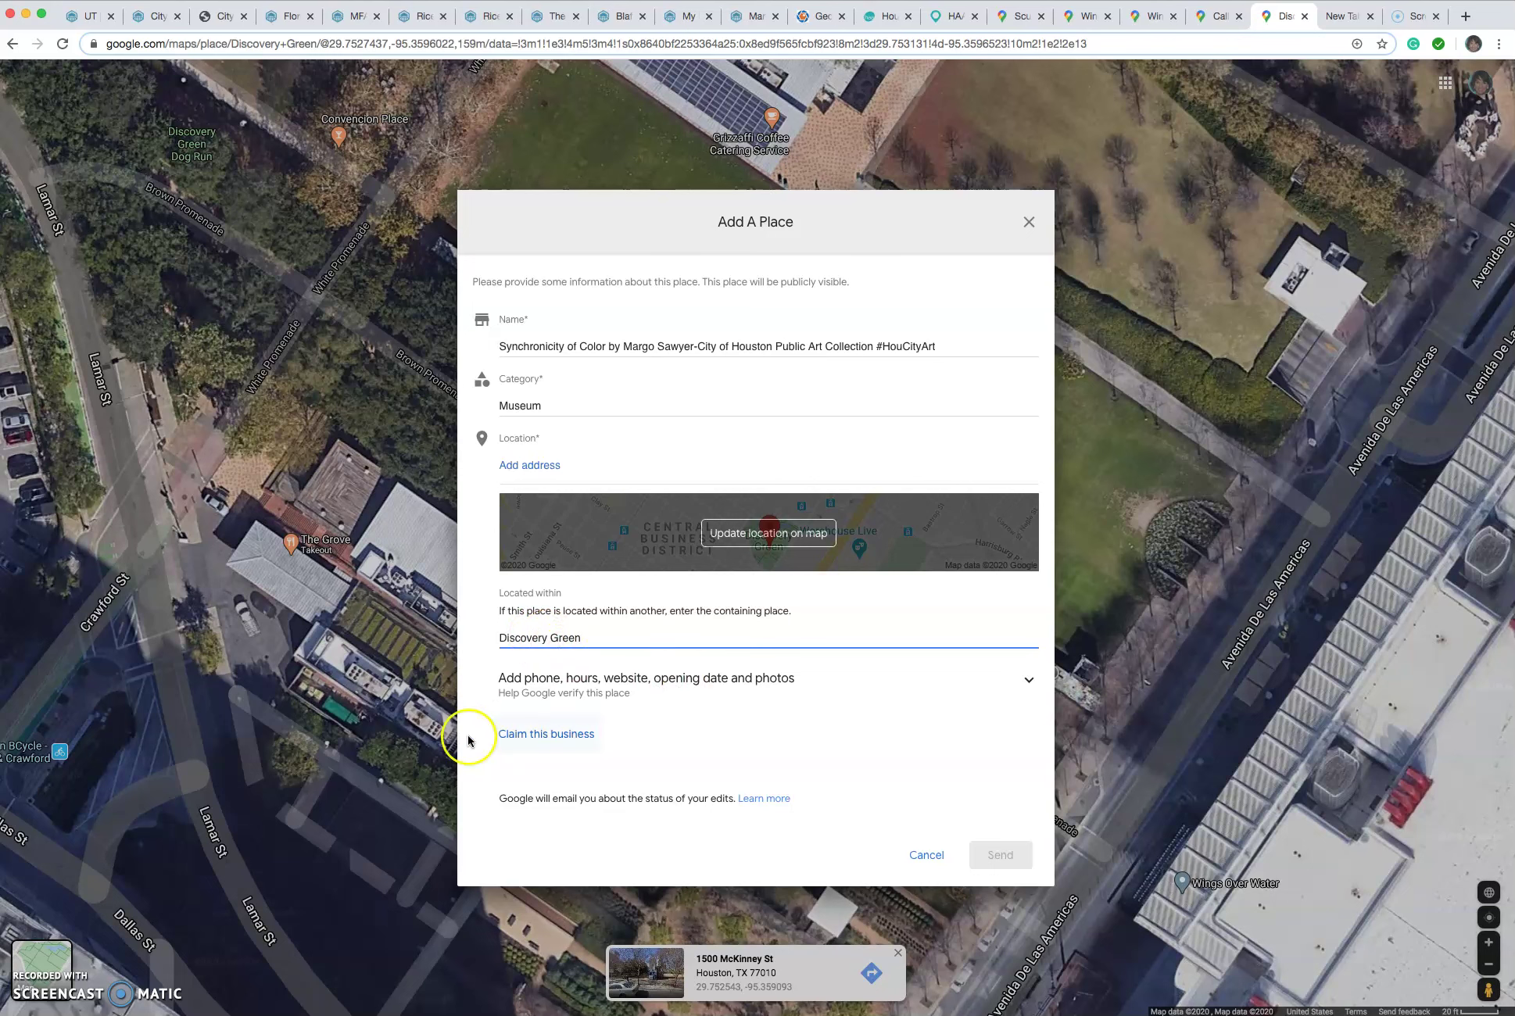
pyautogui.click(1027, 680)
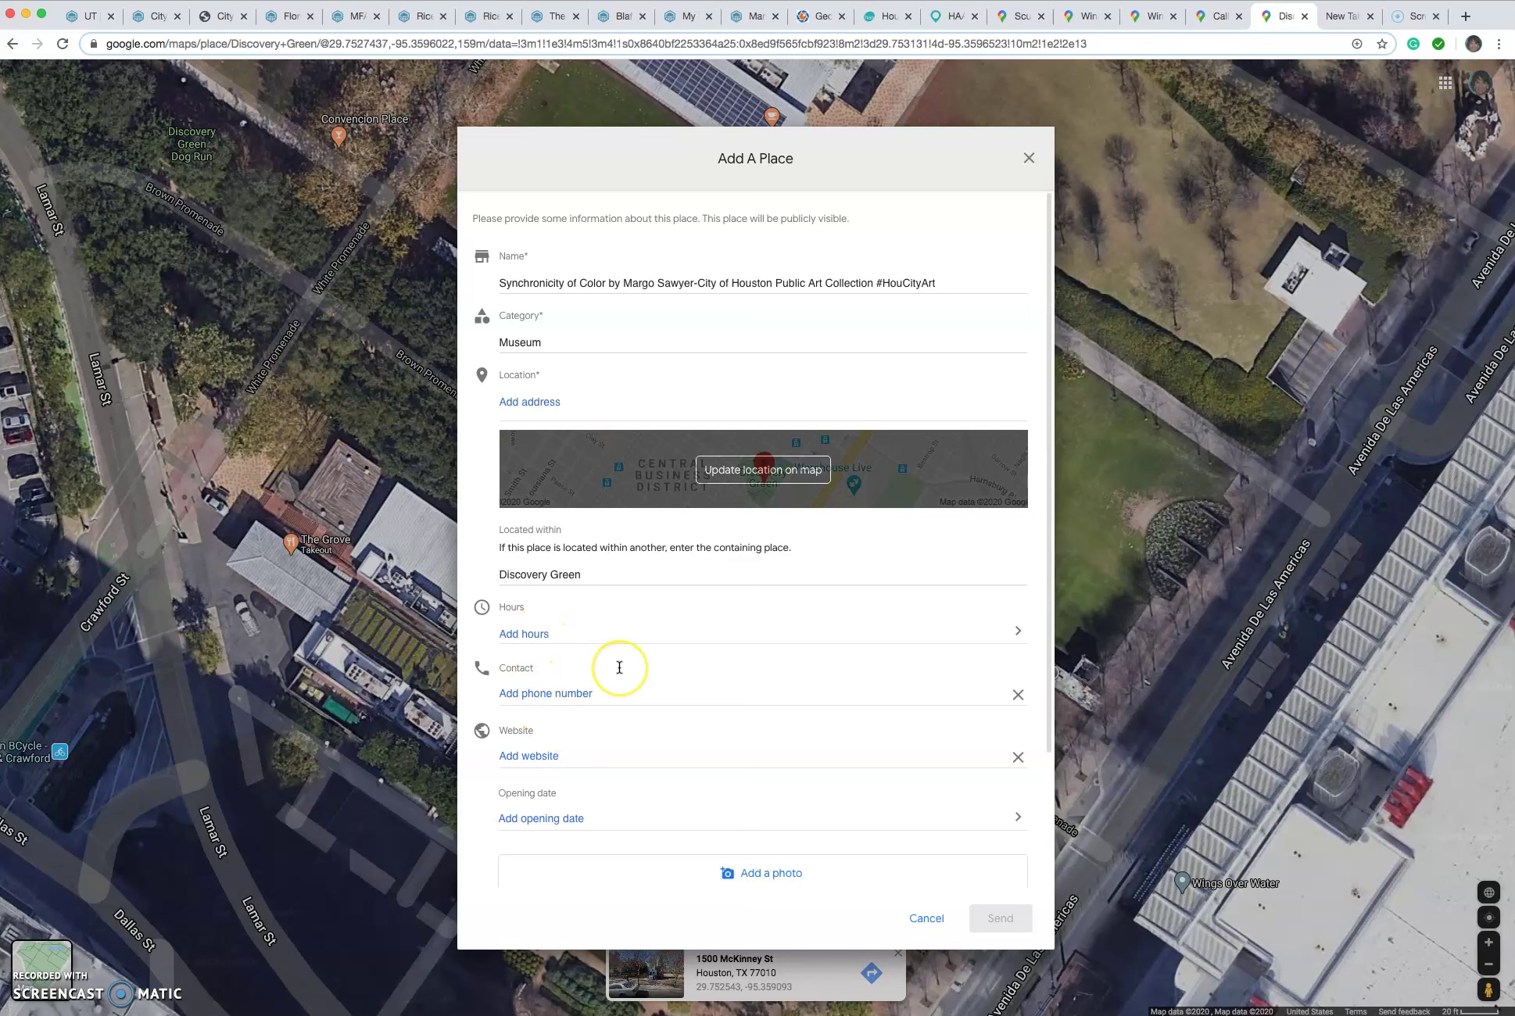
pyautogui.scroll(-1, 619, 667)
pyautogui.click(539, 708)
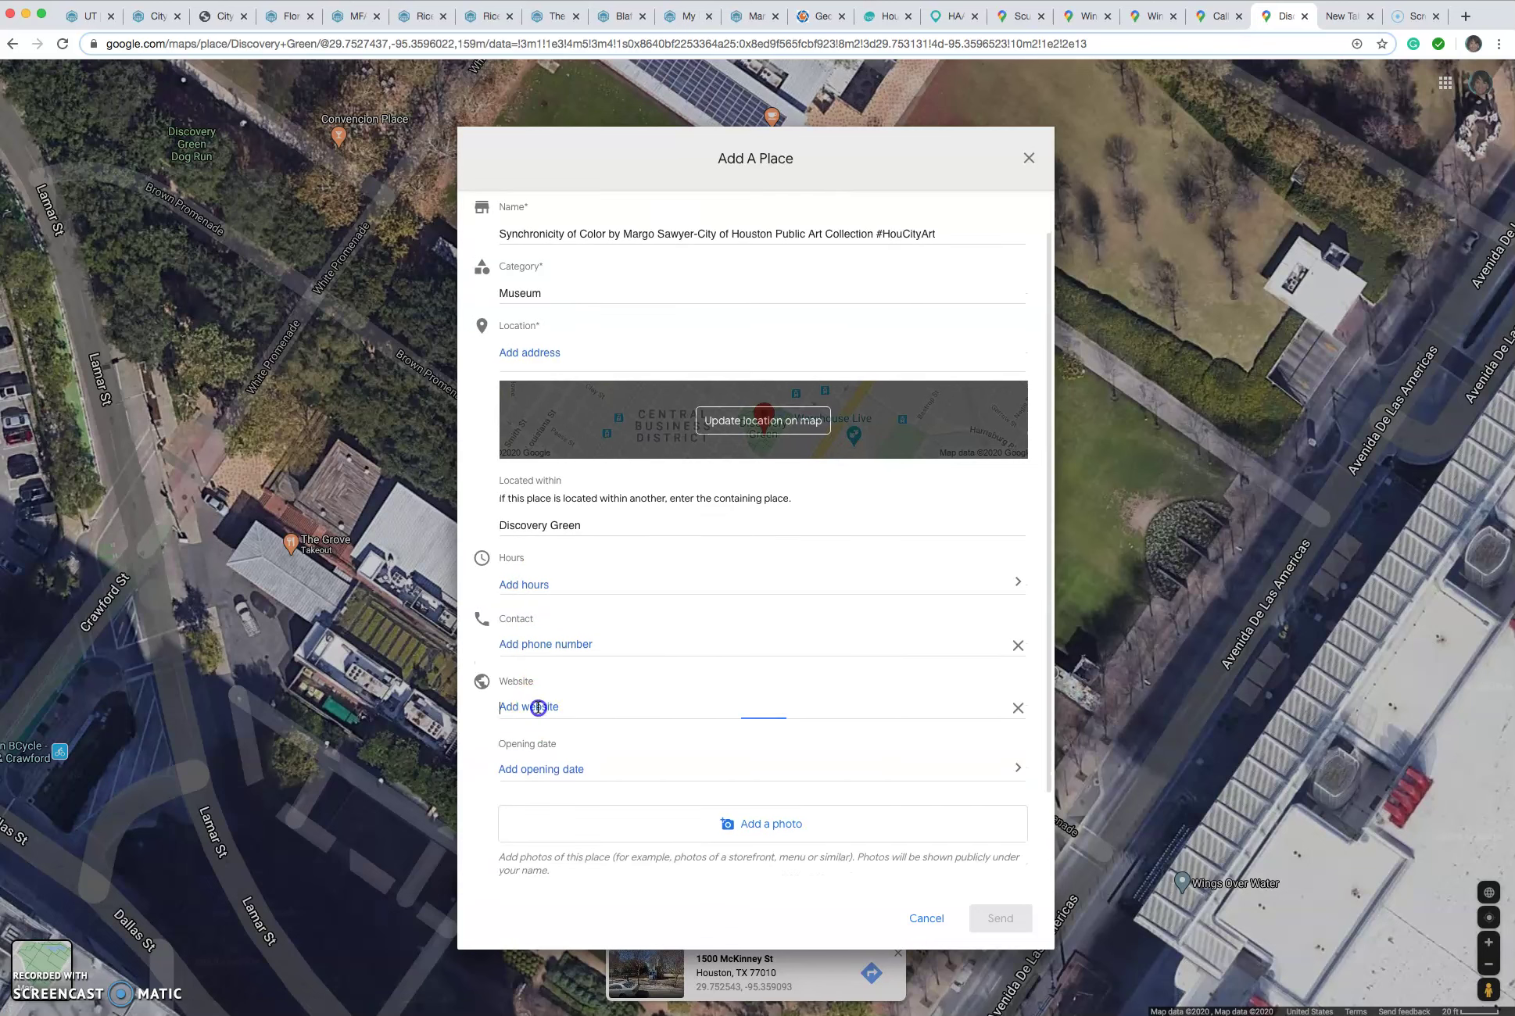
pyautogui.click(573, 704)
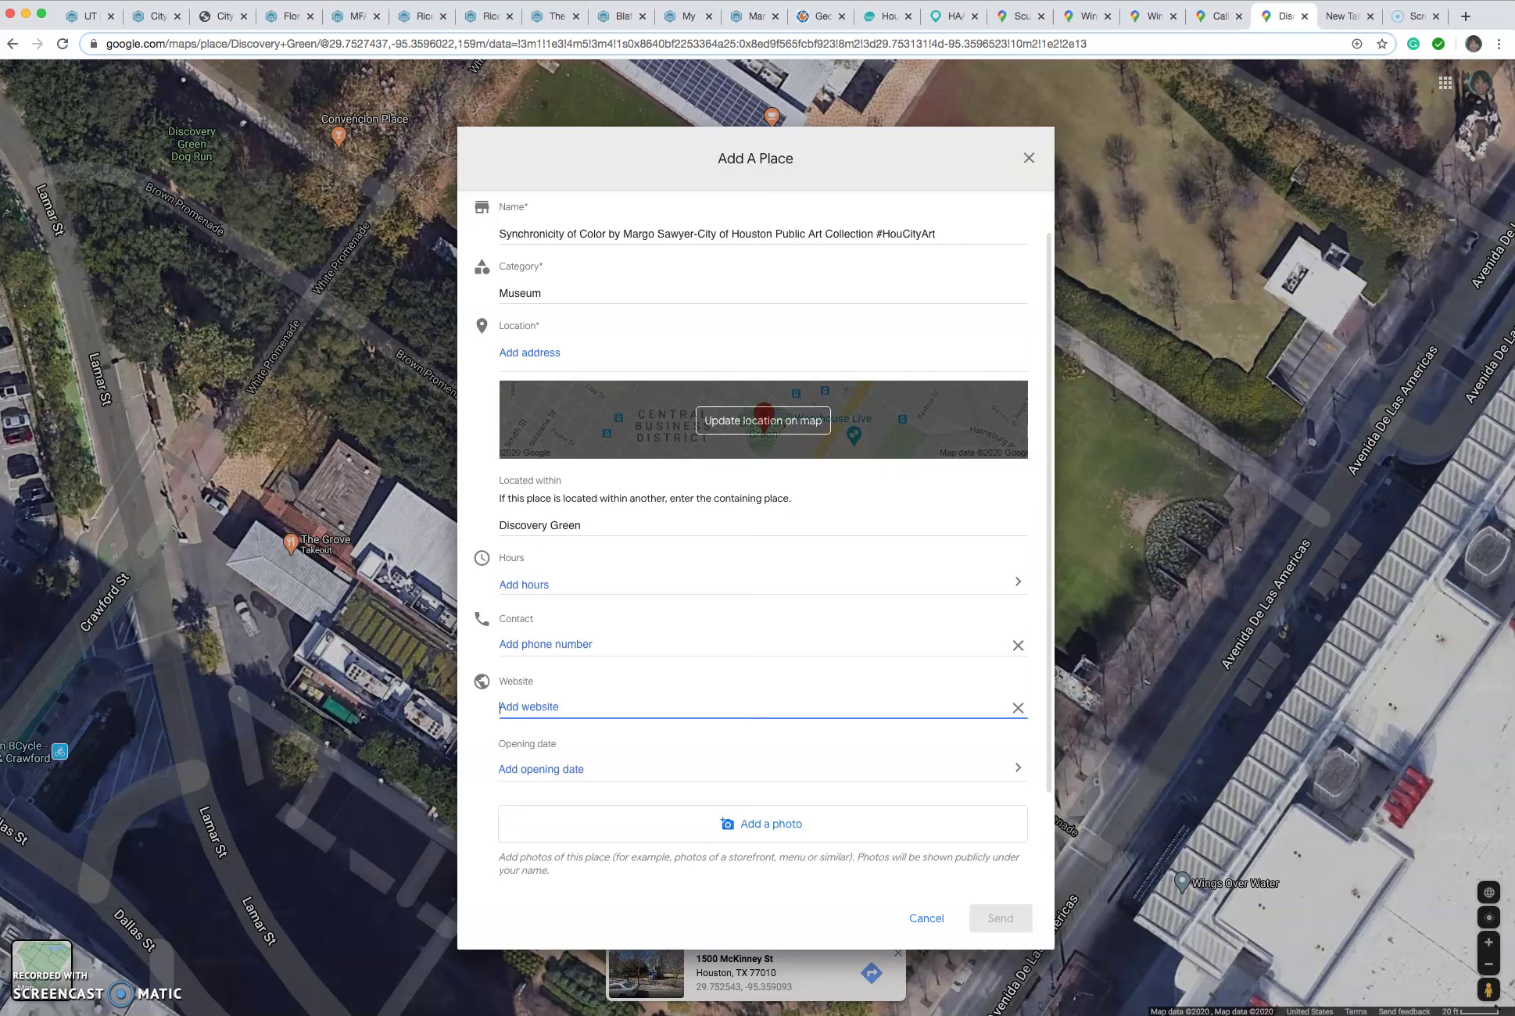
pyautogui.press('super+Tab')
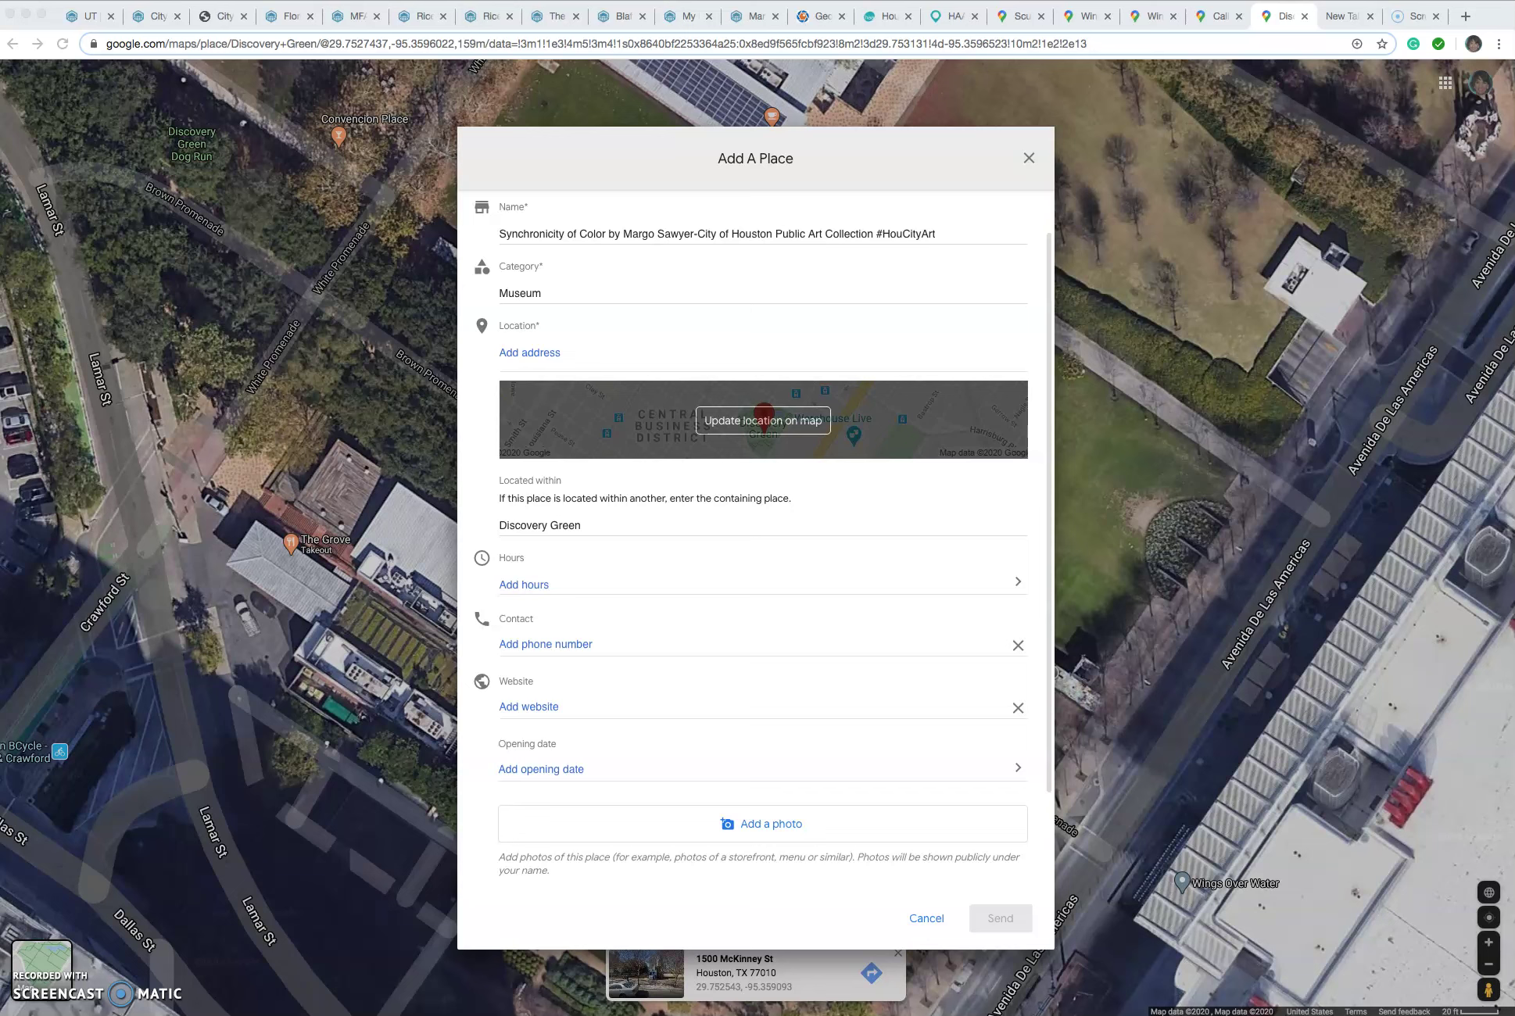
pyautogui.click(540, 707)
pyautogui.write('https://houstonartsmap.com/directory.php#')
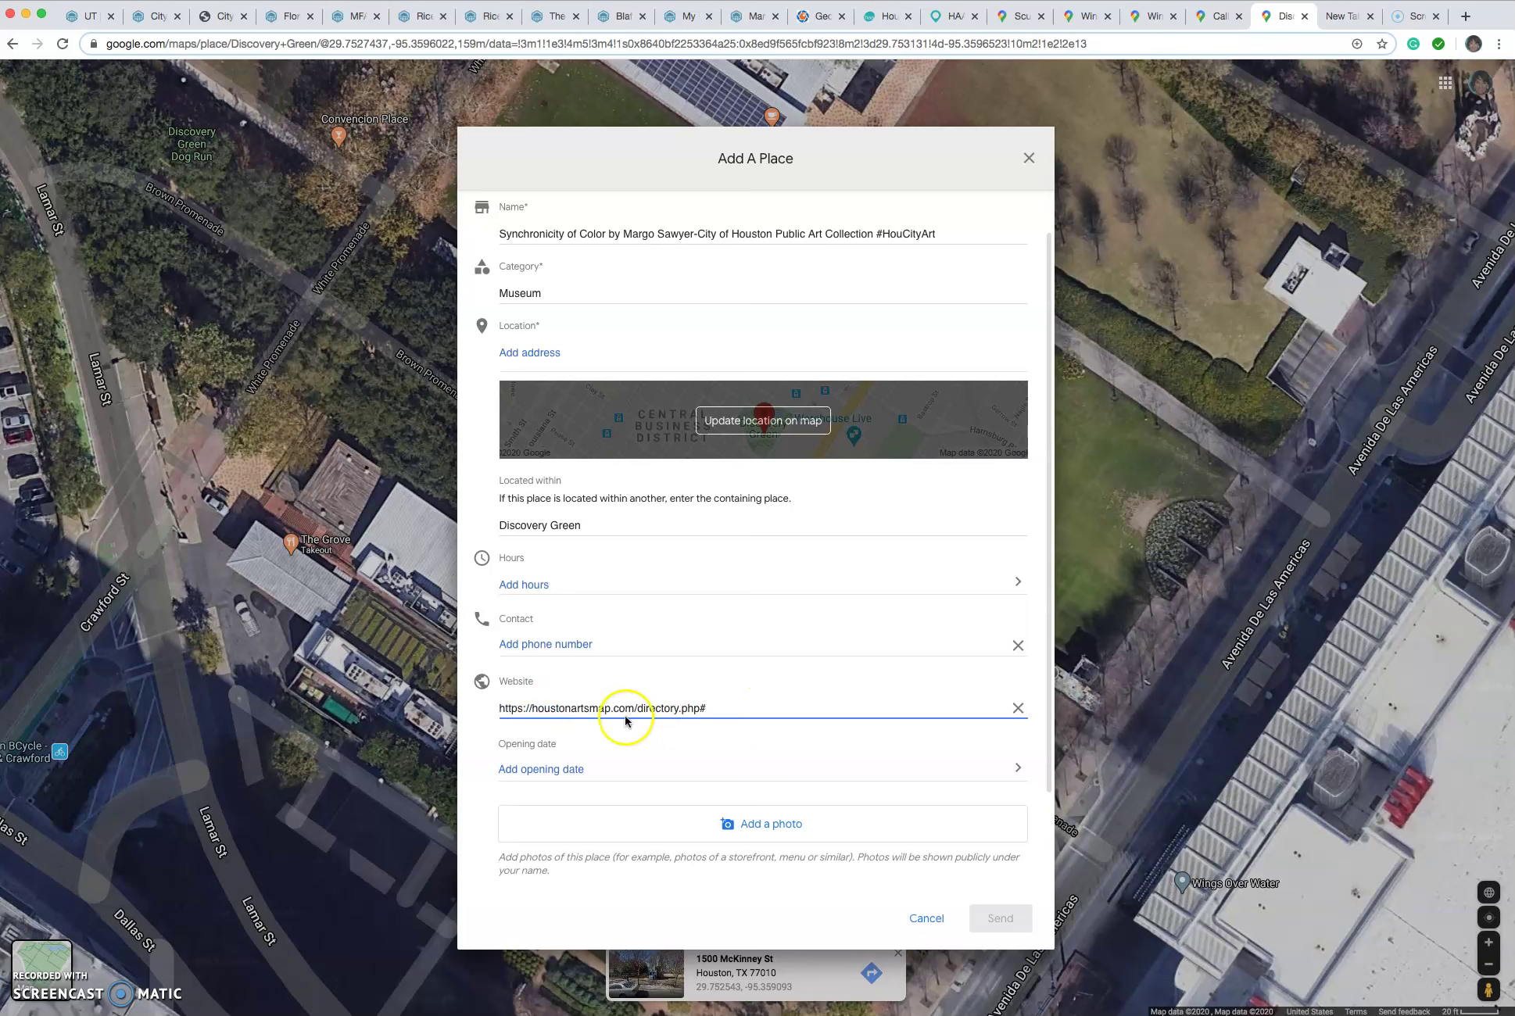
pyautogui.scroll(-2, 704, 751)
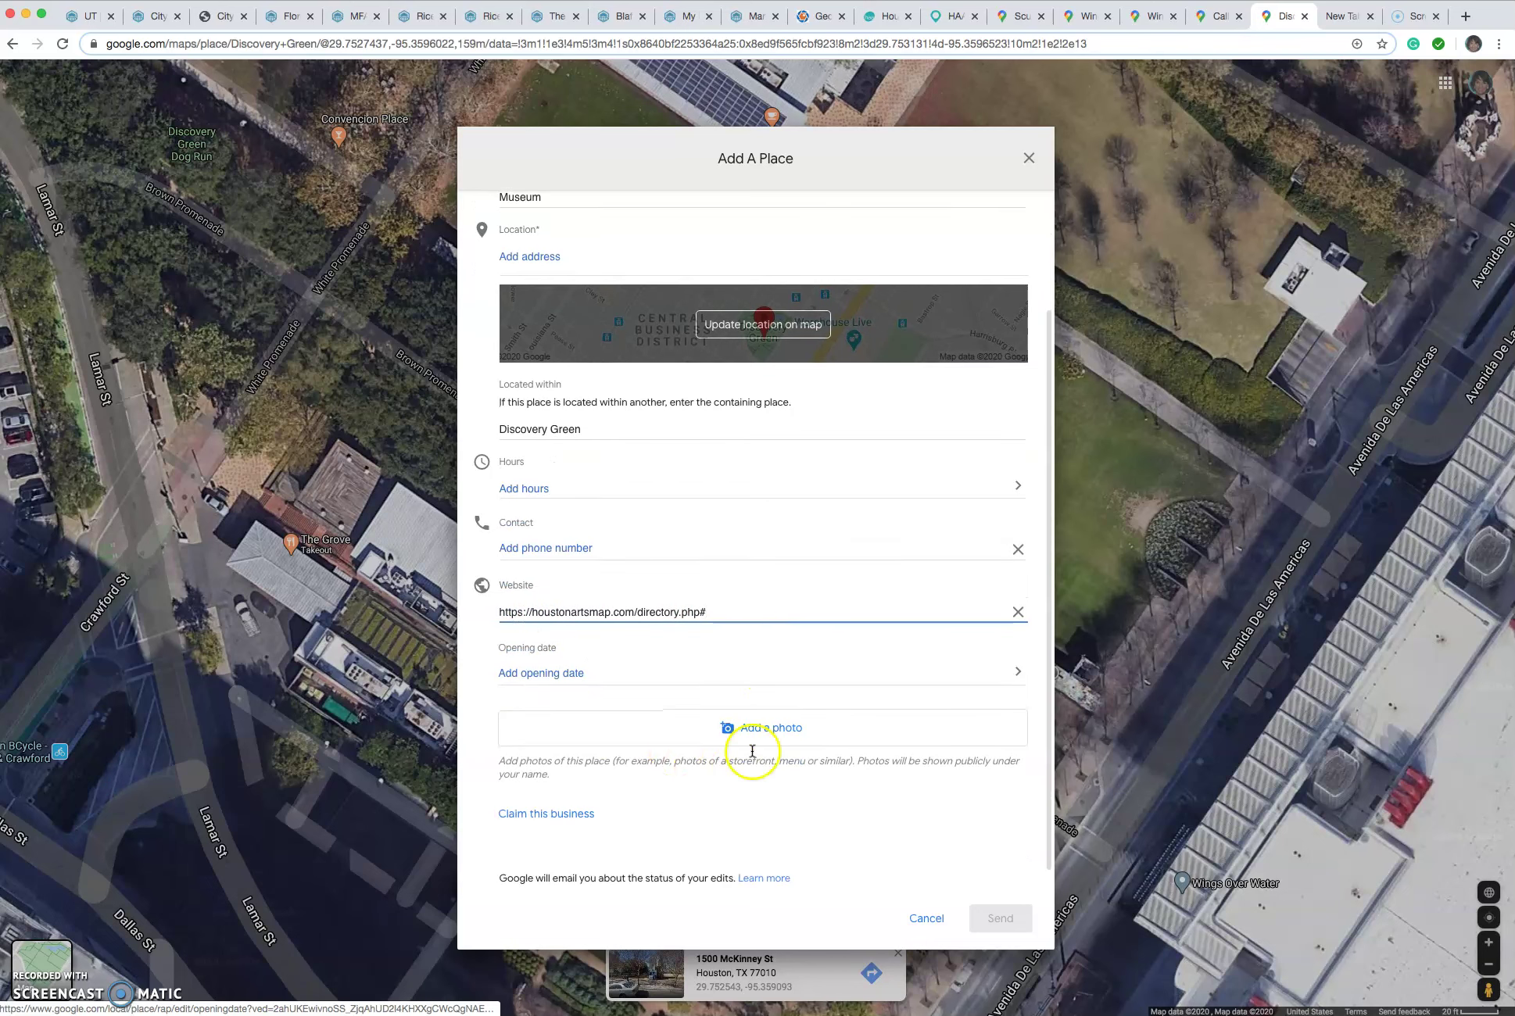
# Upload the Sawyer Synchronicity 6-Paaezg square photo from the COH Houston Arts Alliance folder.
pyautogui.click(757, 731)
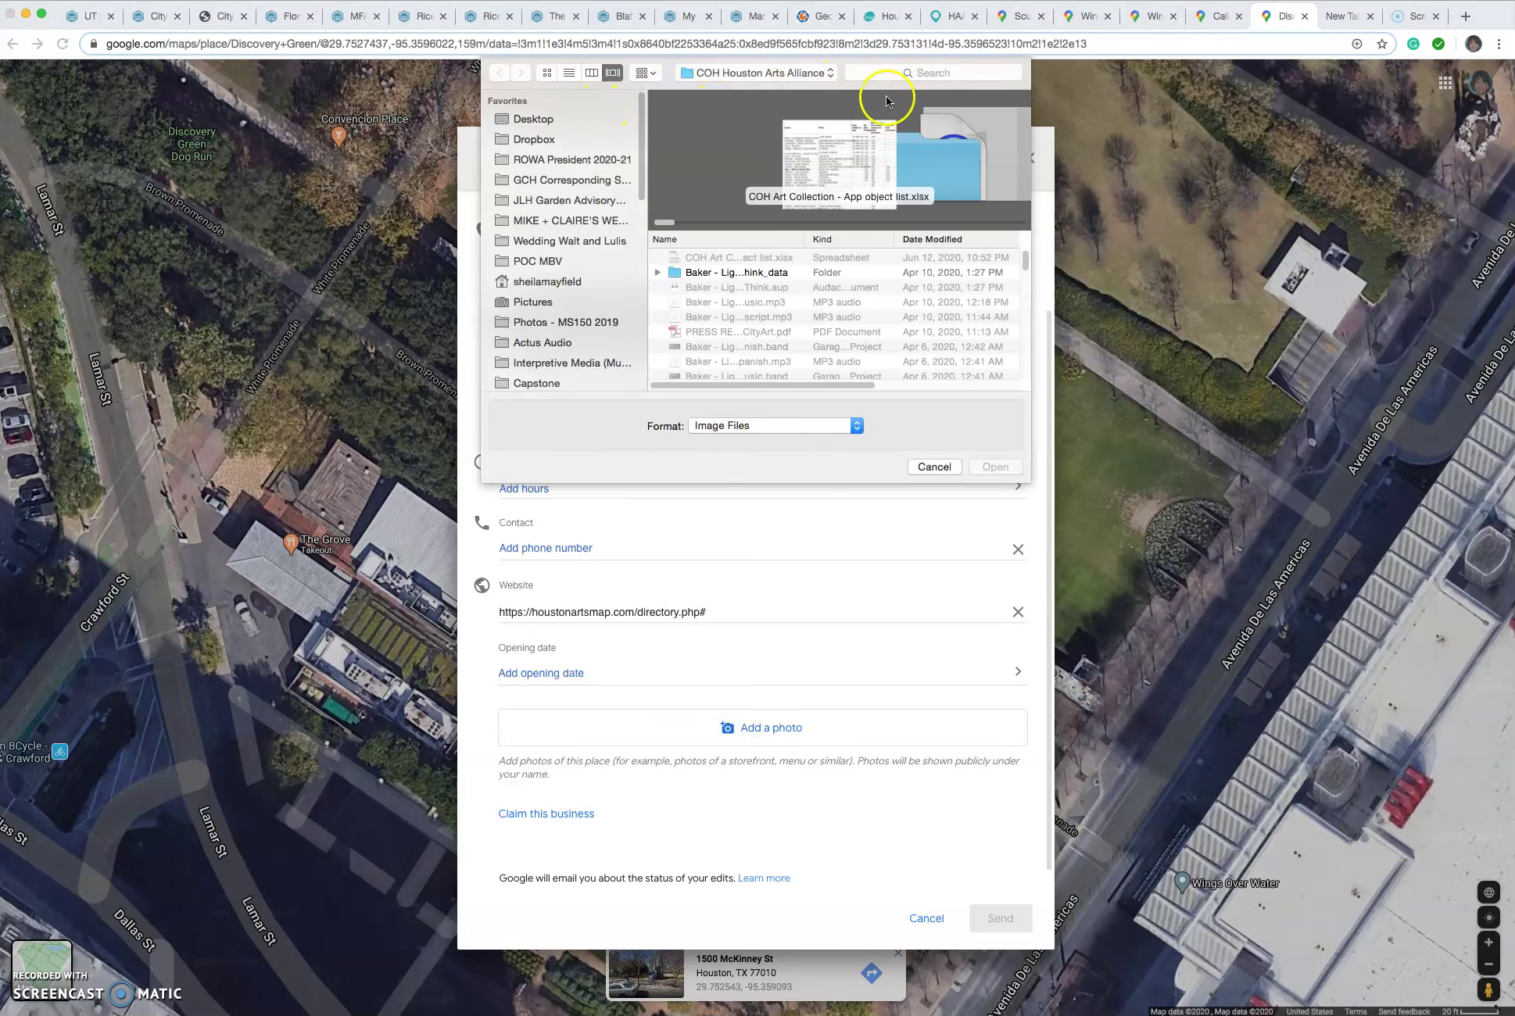
pyautogui.click(924, 72)
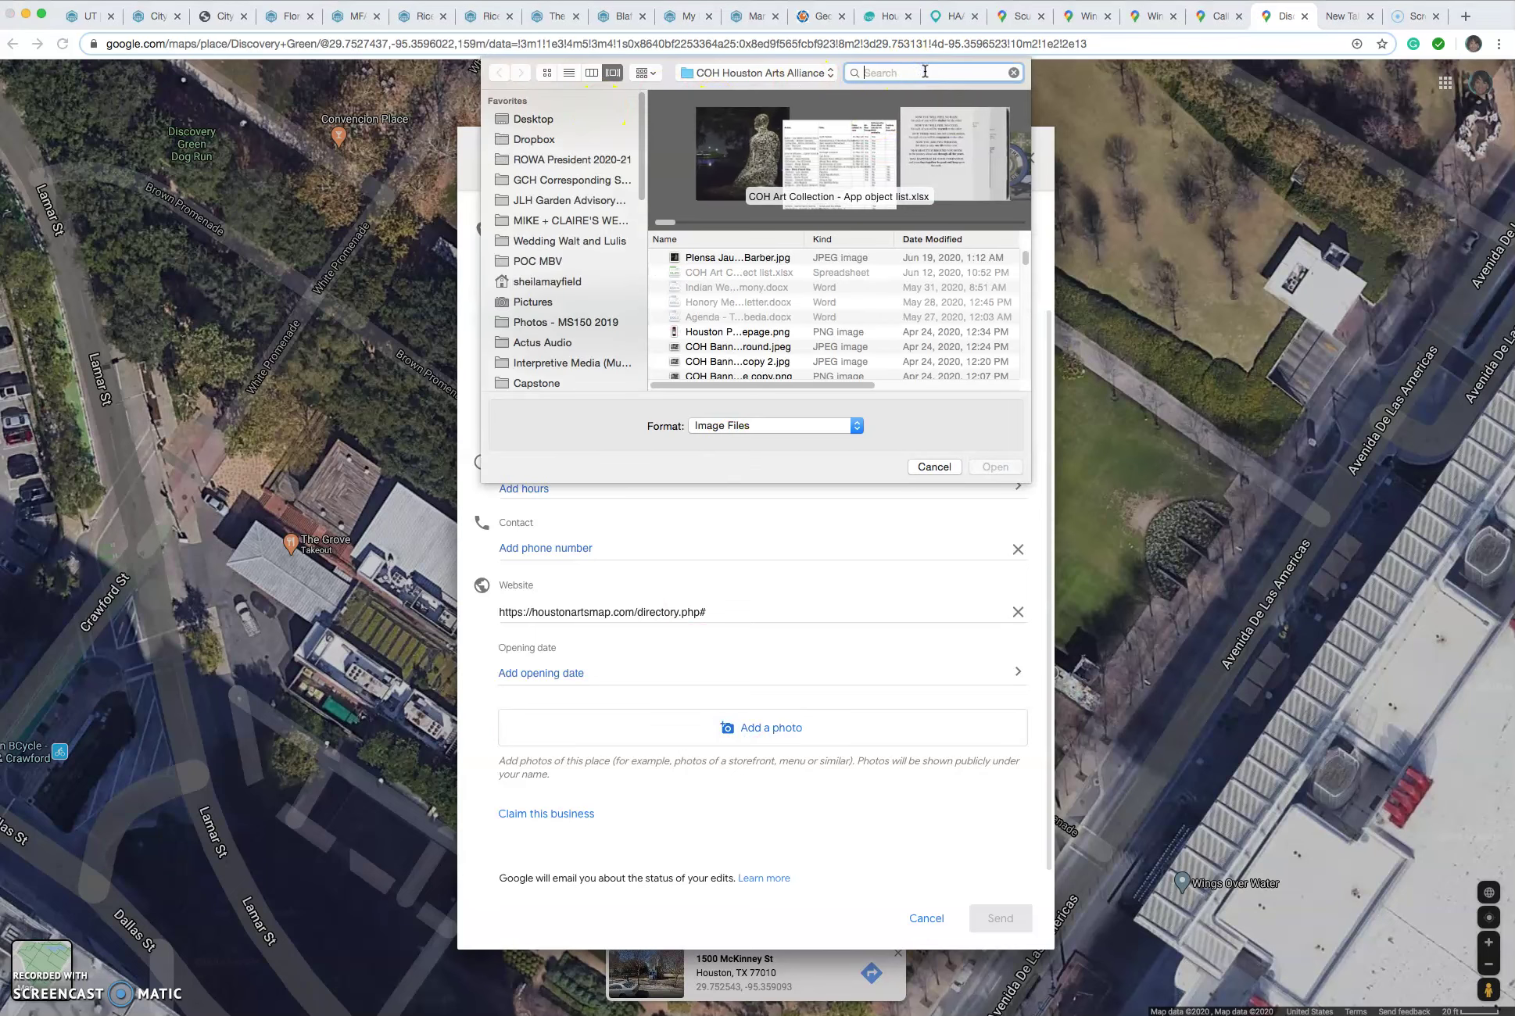
pyautogui.write('sawyer')
pyautogui.click(792, 100)
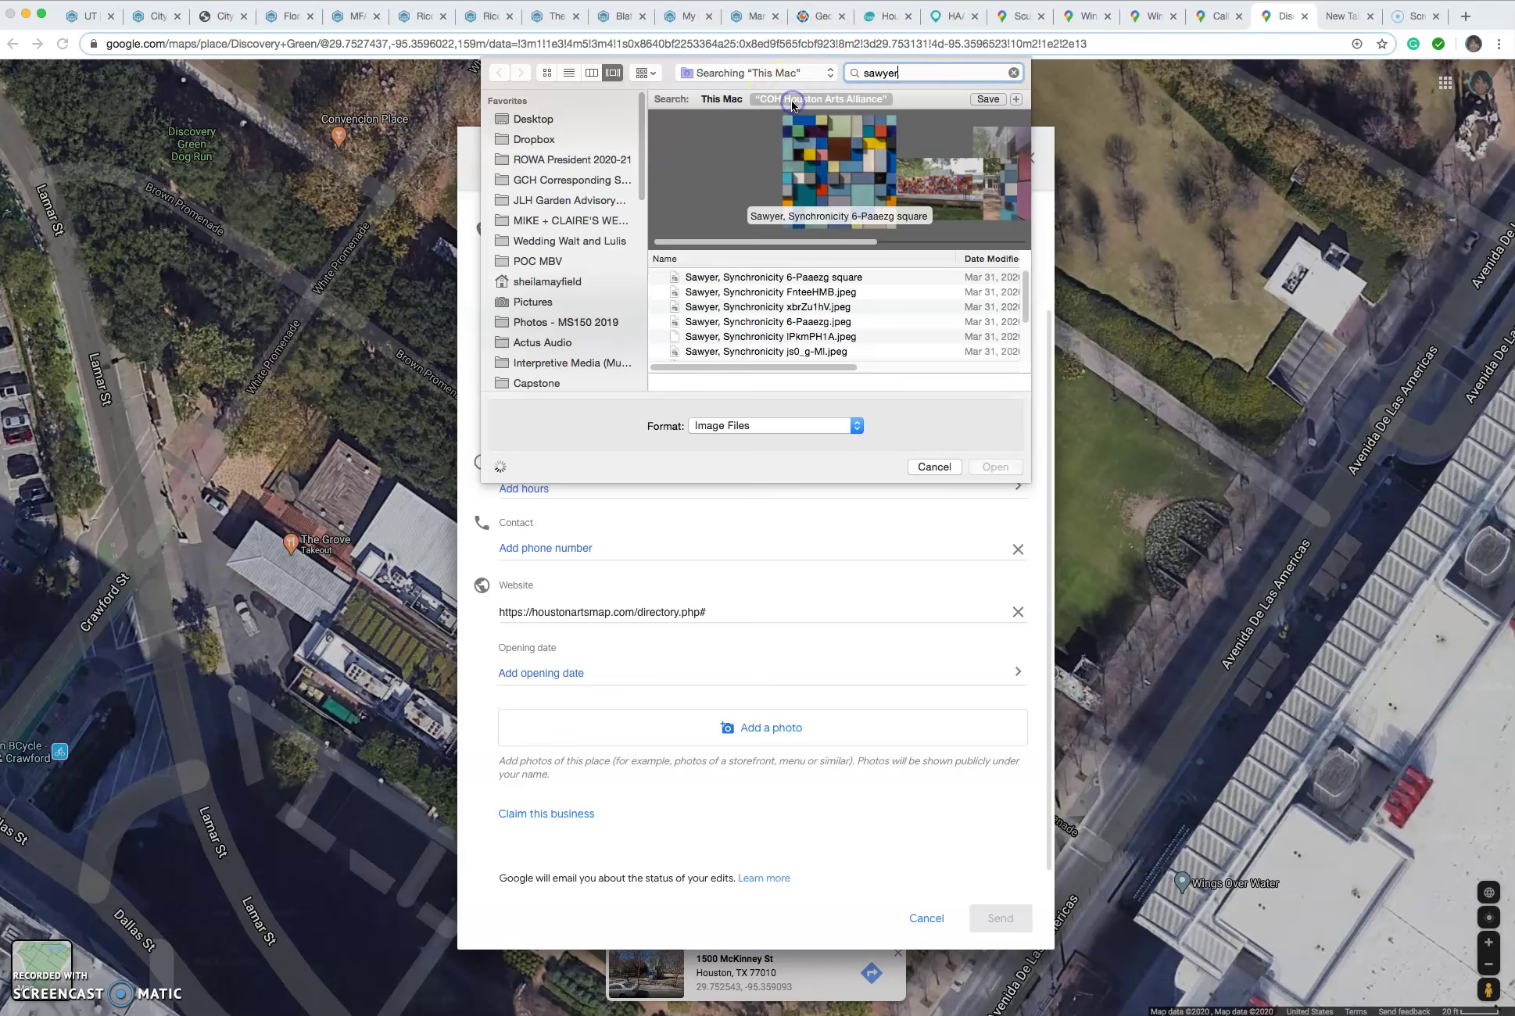
pyautogui.click(724, 280)
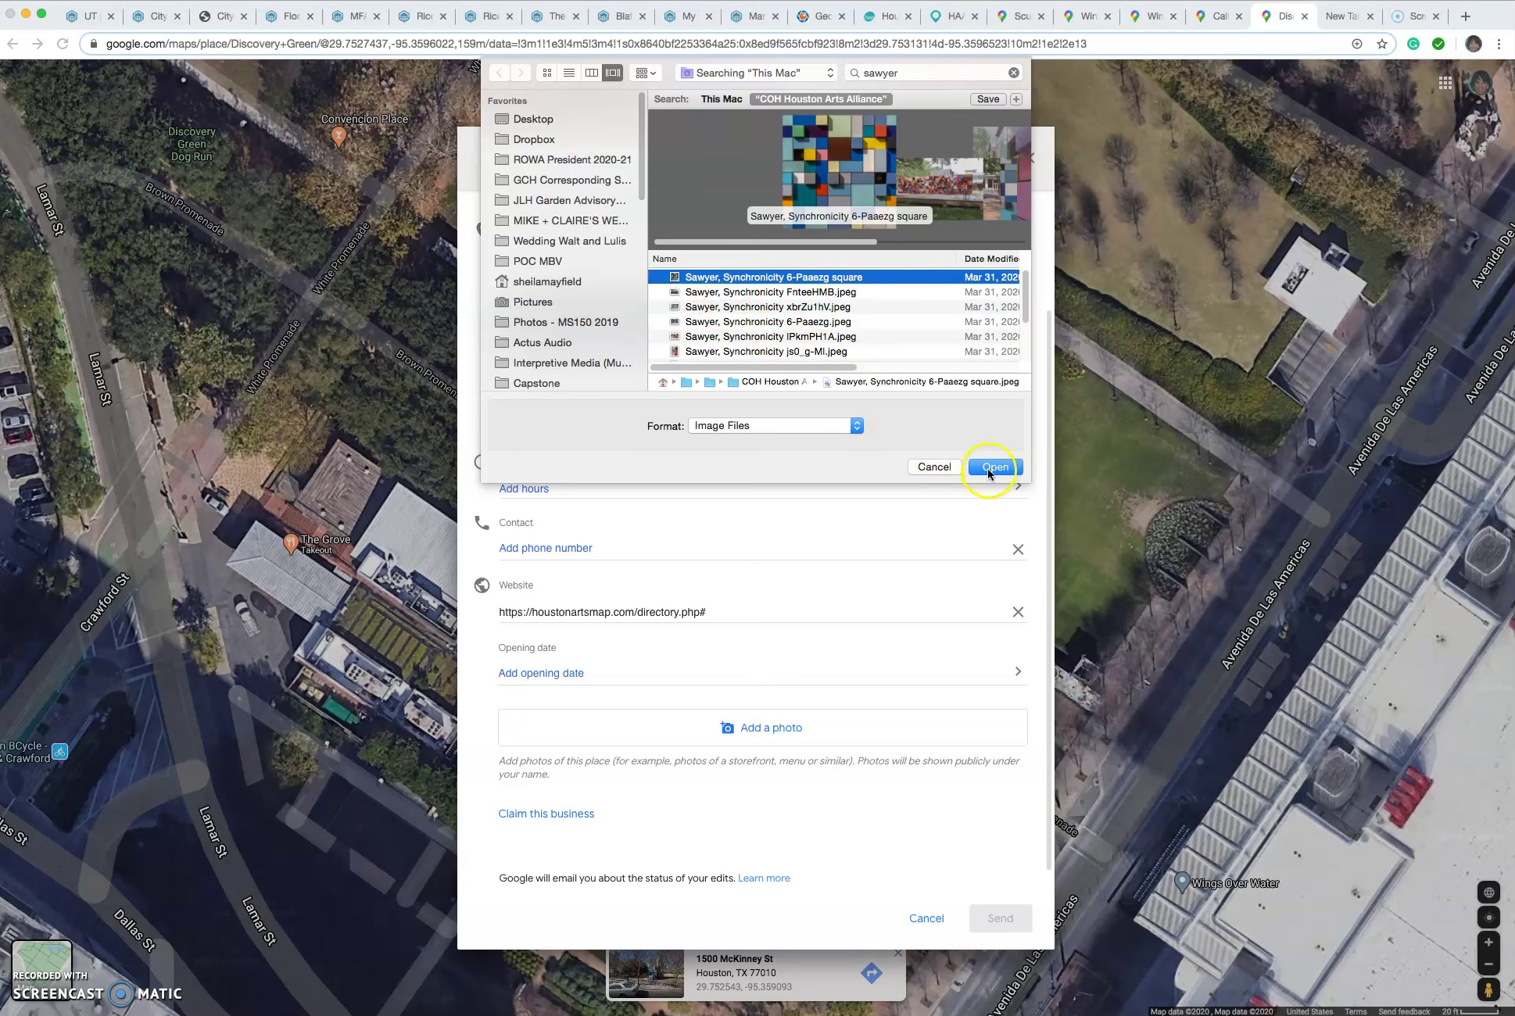
pyautogui.click(978, 473)
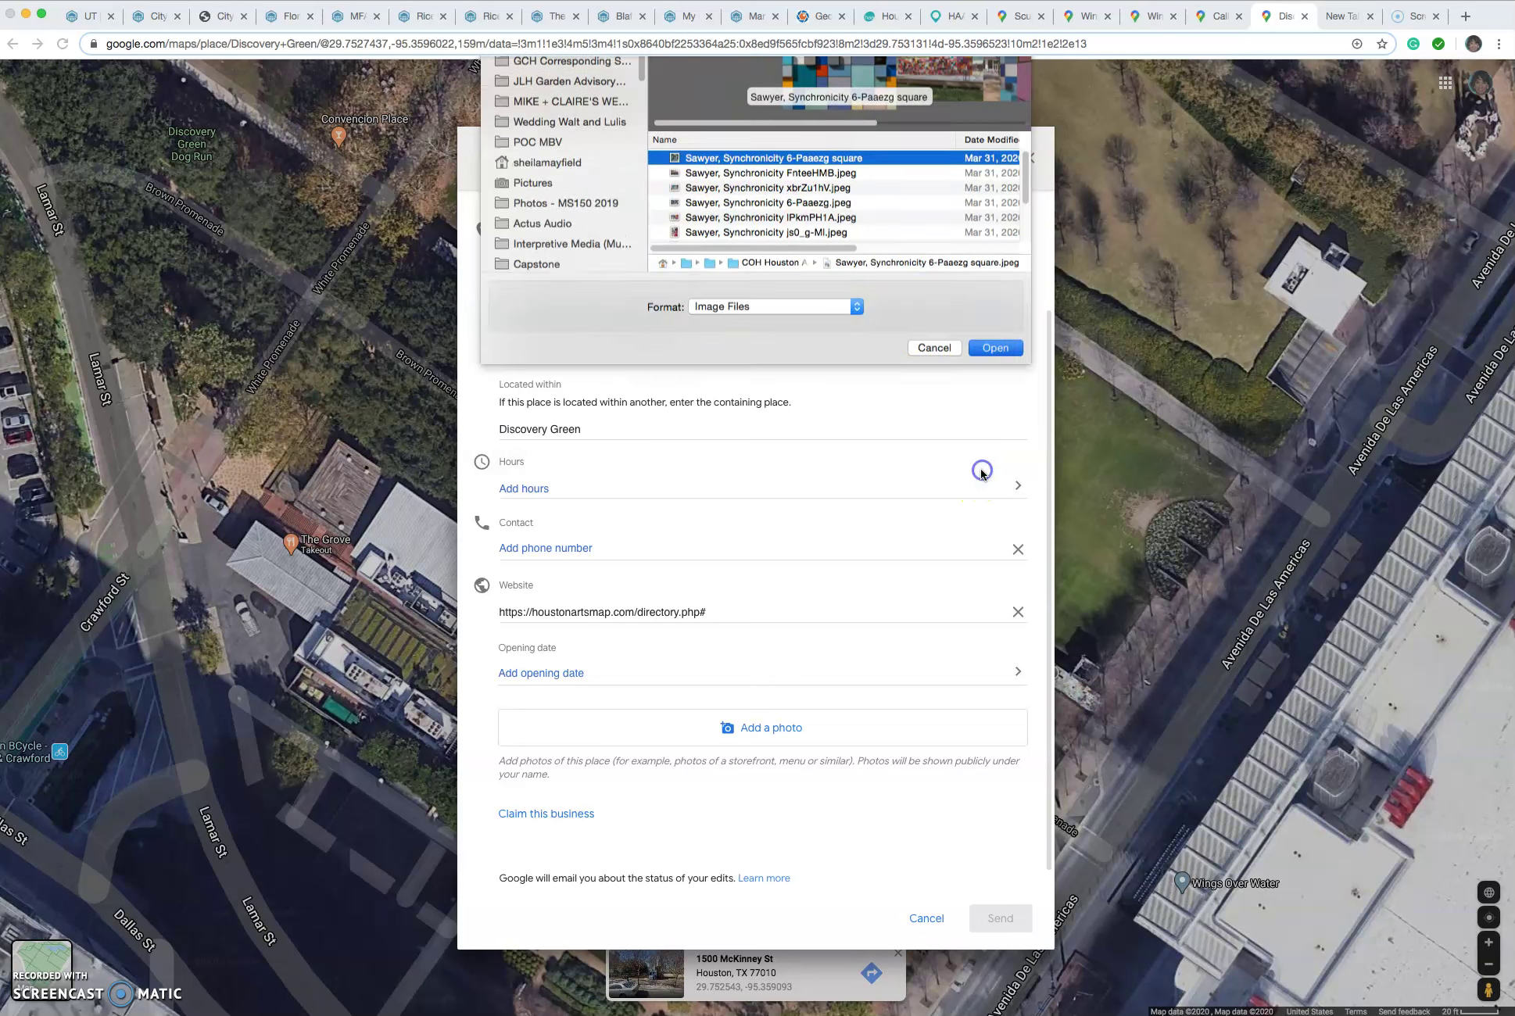
# Upload a second photo, the Sawyer Synchronicity FnteeHMB image, from the same folder.
pyautogui.click(527, 738)
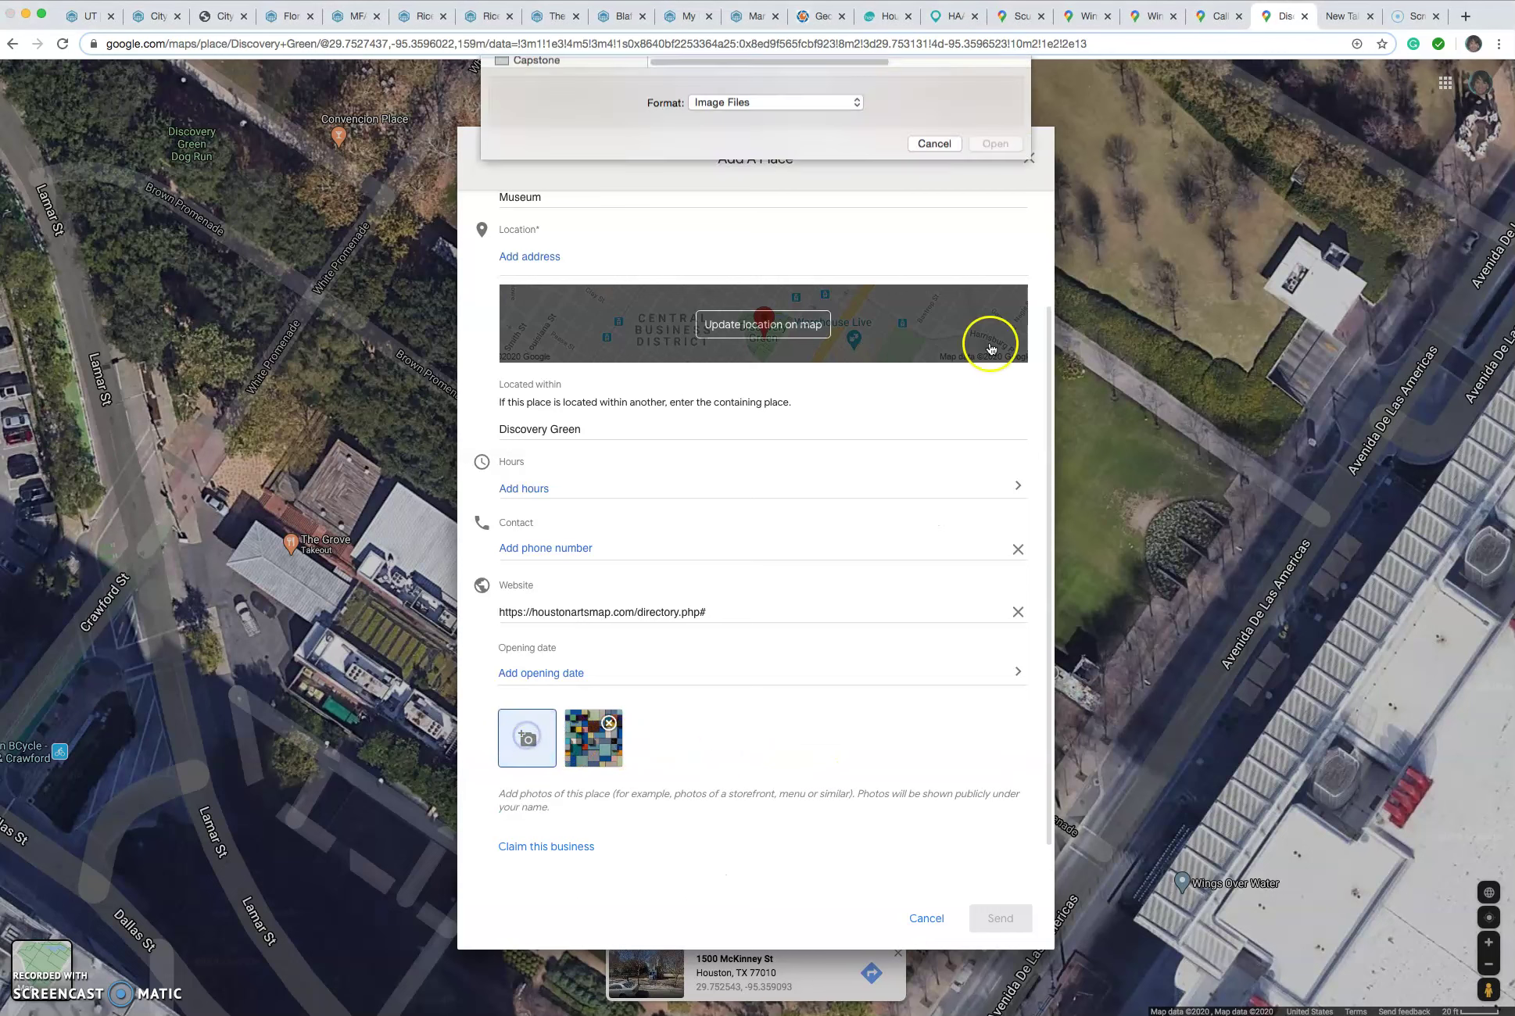
pyautogui.click(919, 72)
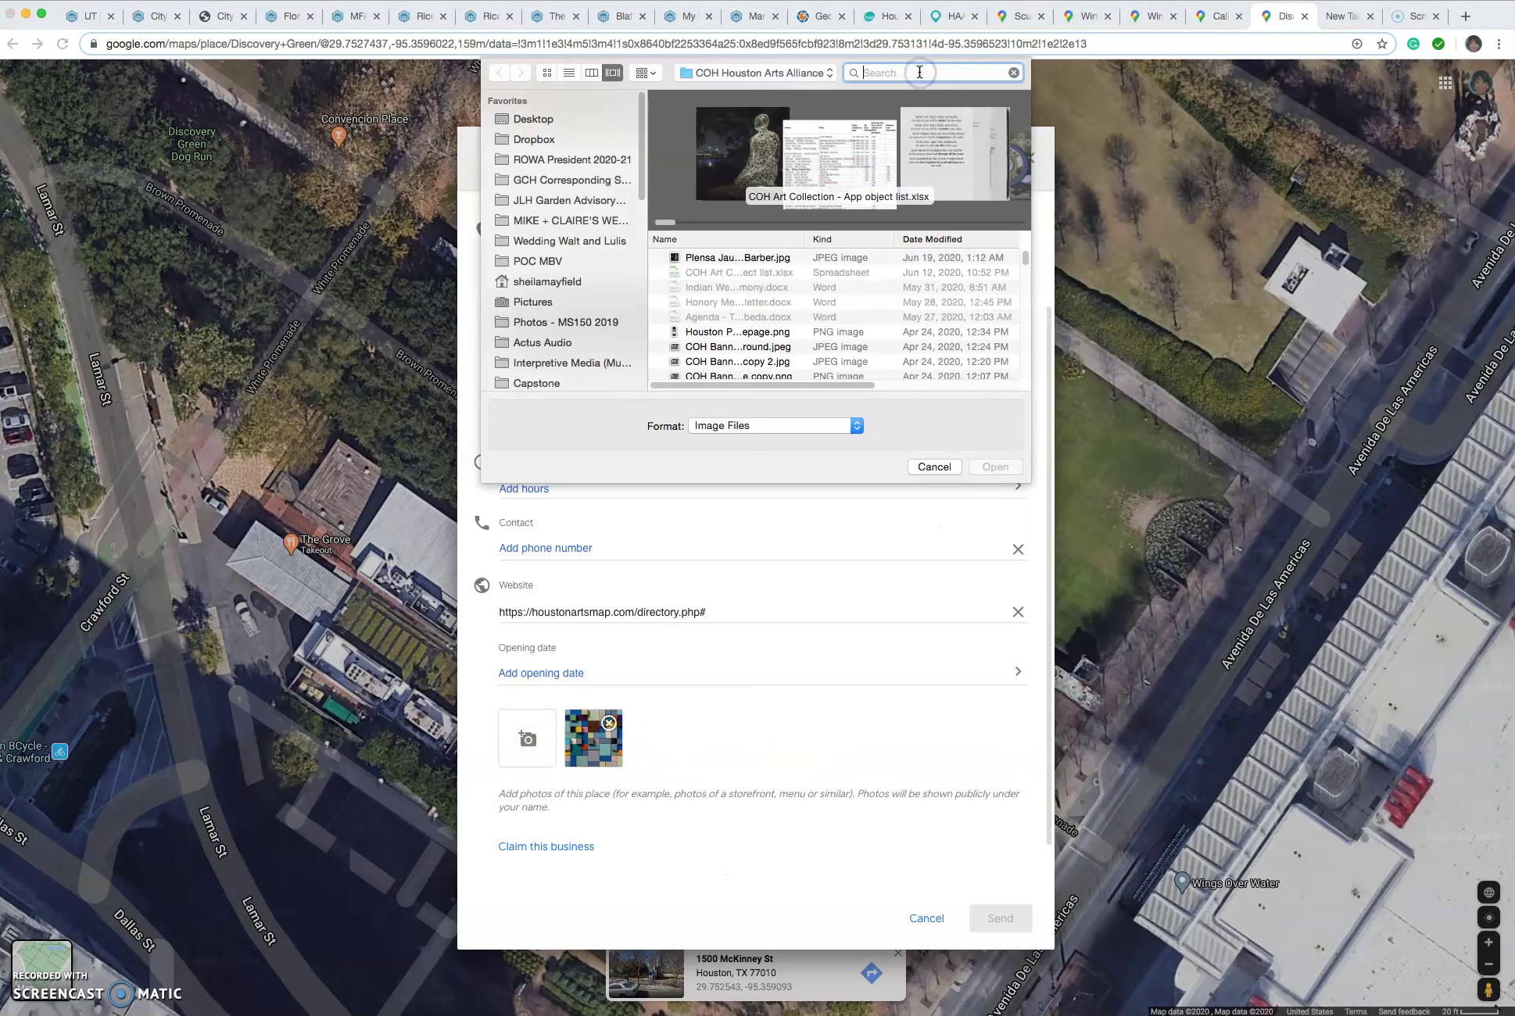
pyautogui.write('sawyer')
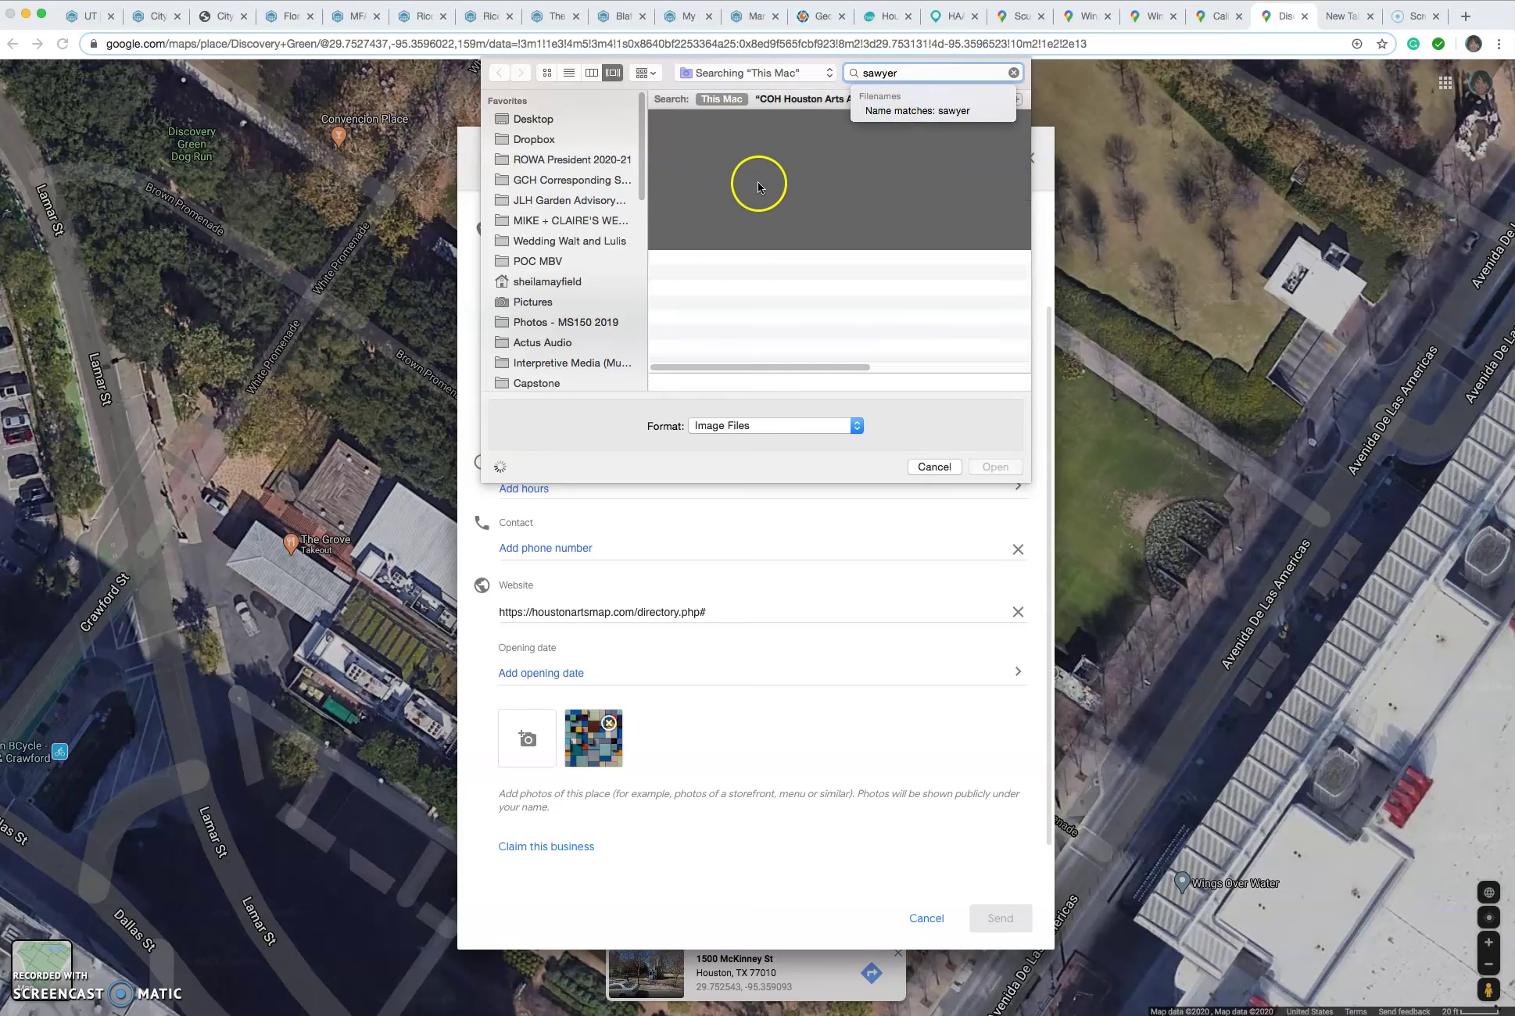
pyautogui.click(793, 100)
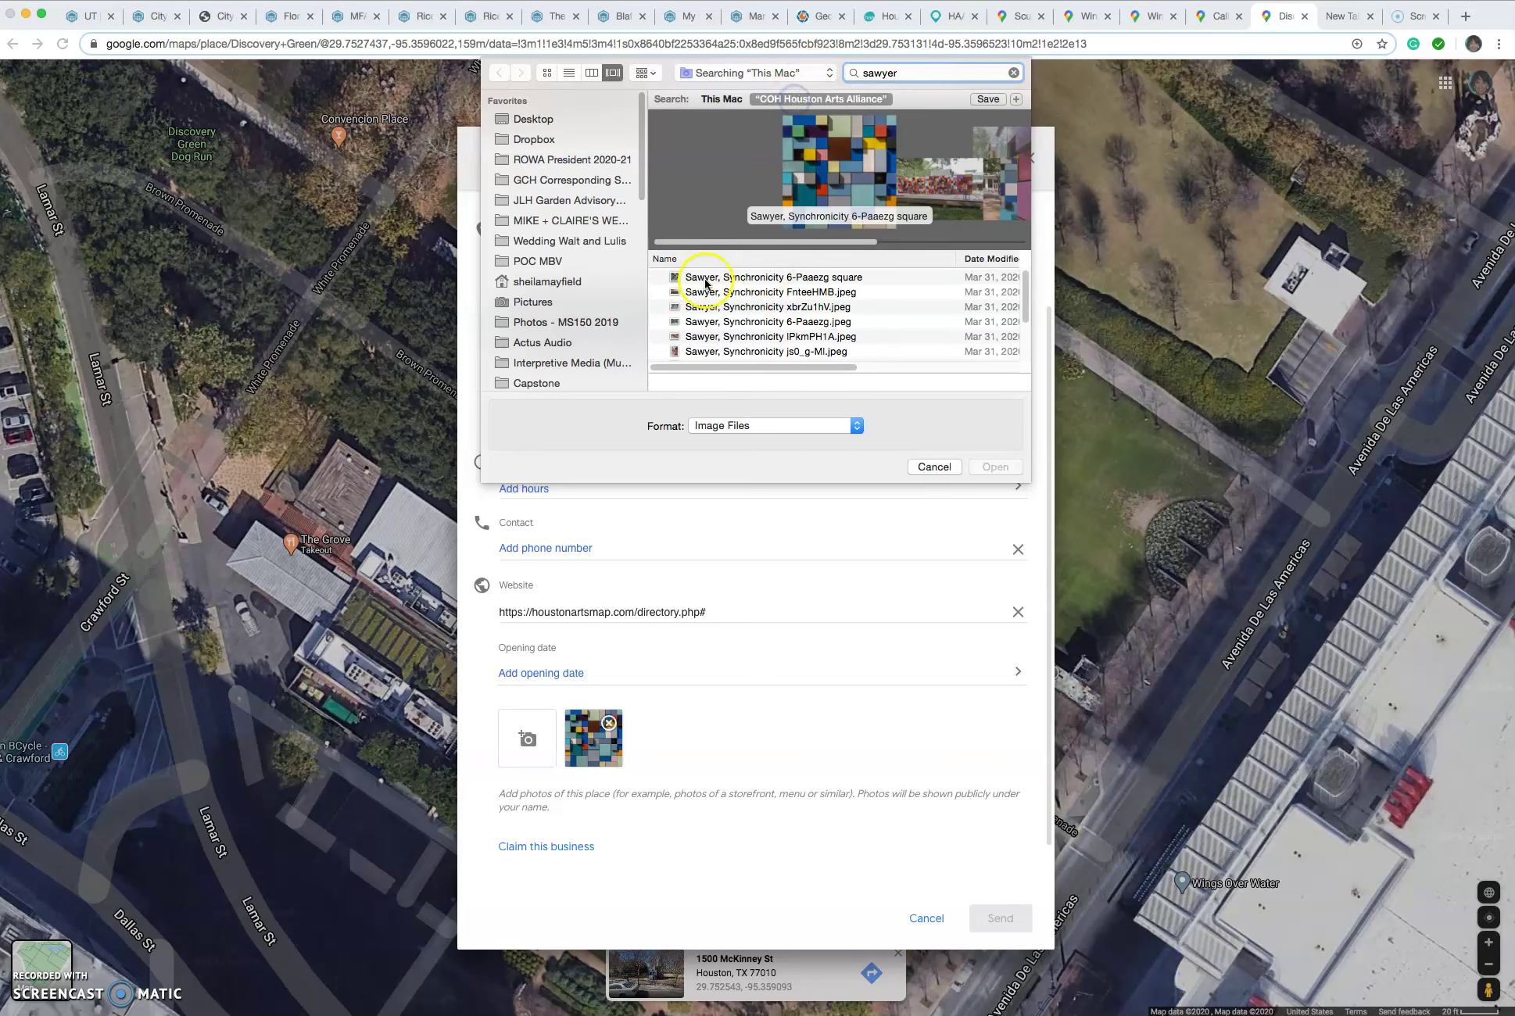
pyautogui.click(707, 293)
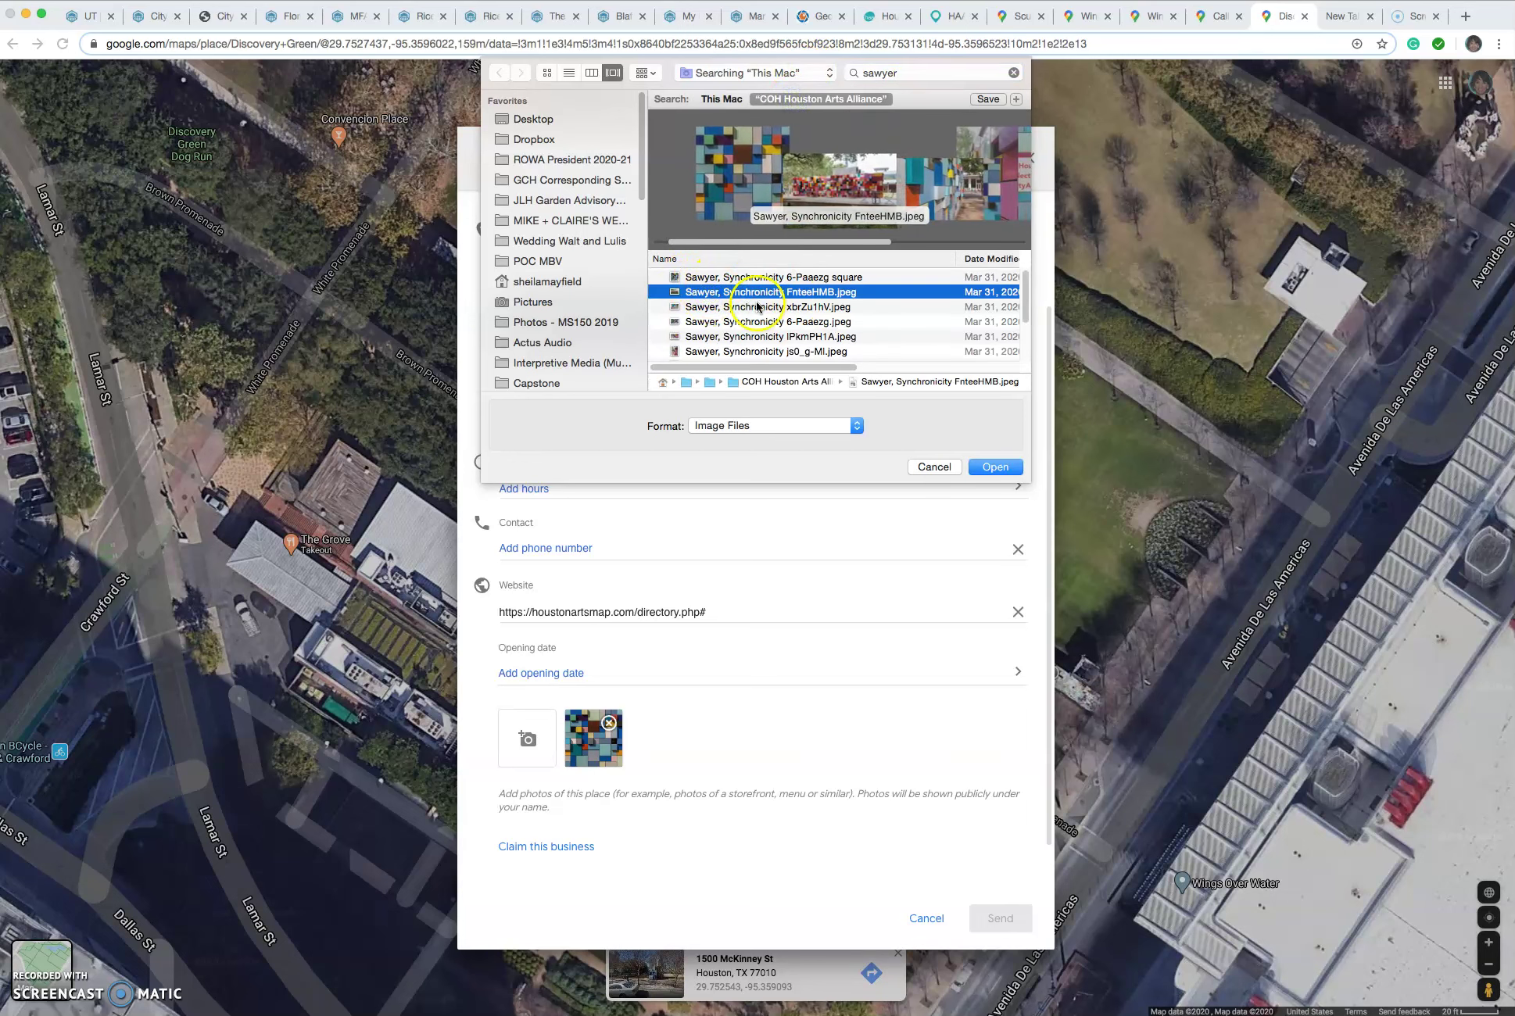
pyautogui.click(995, 467)
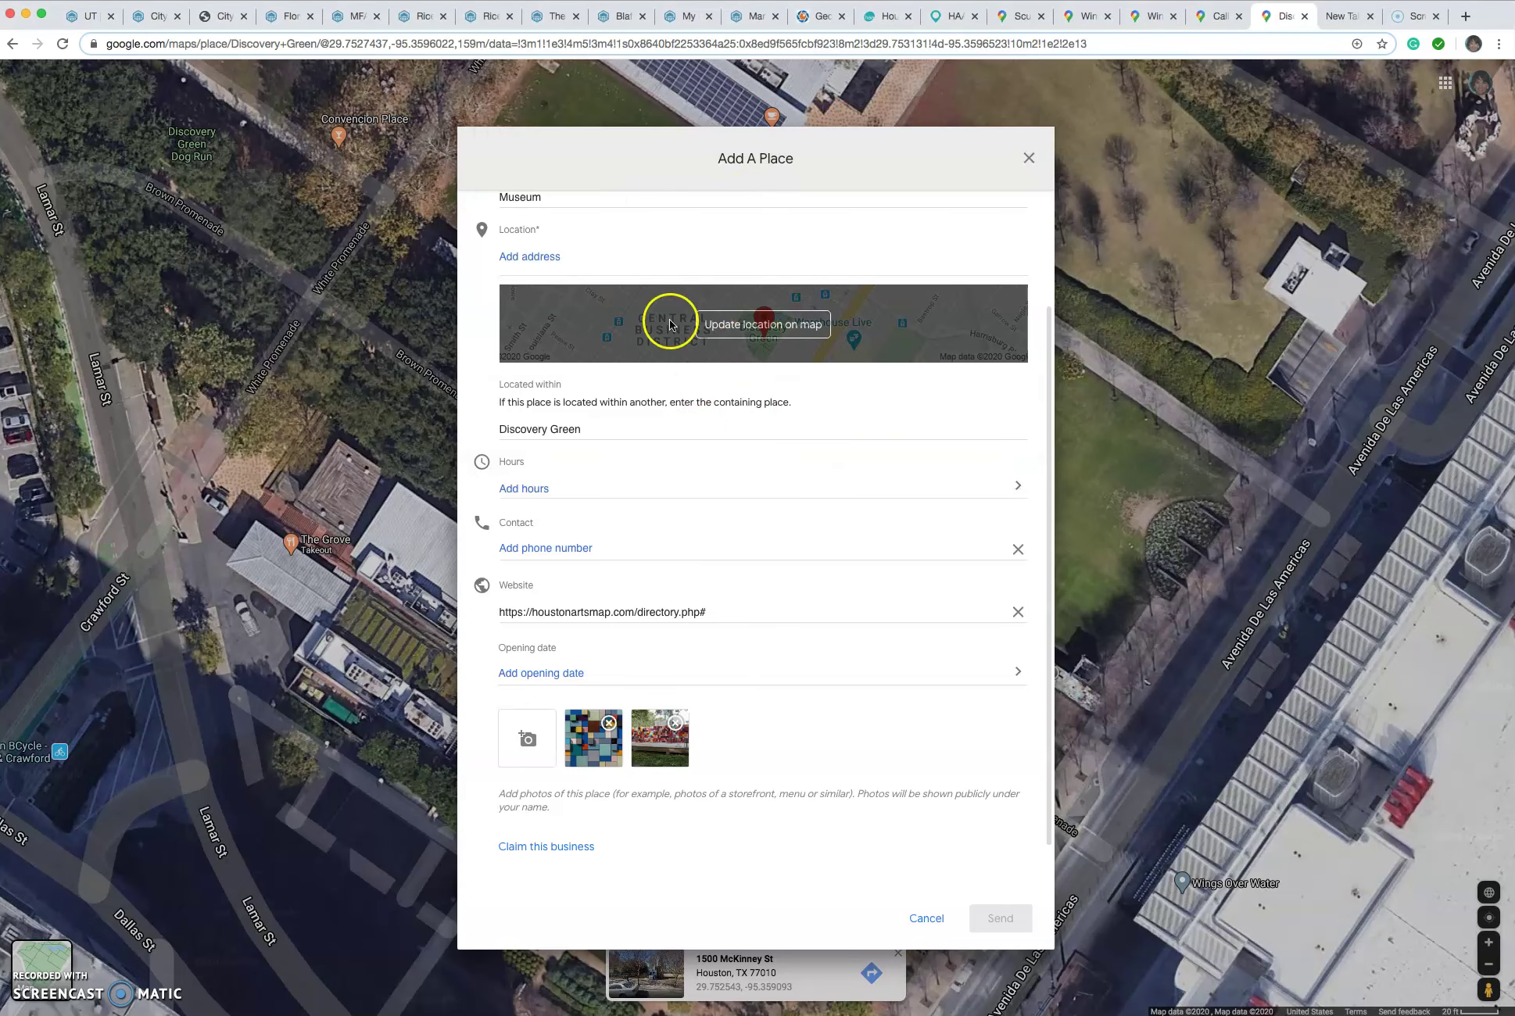
# Upload a third photo, the Sawyer Synchronicity xbrZu1hV image.
pyautogui.click(527, 737)
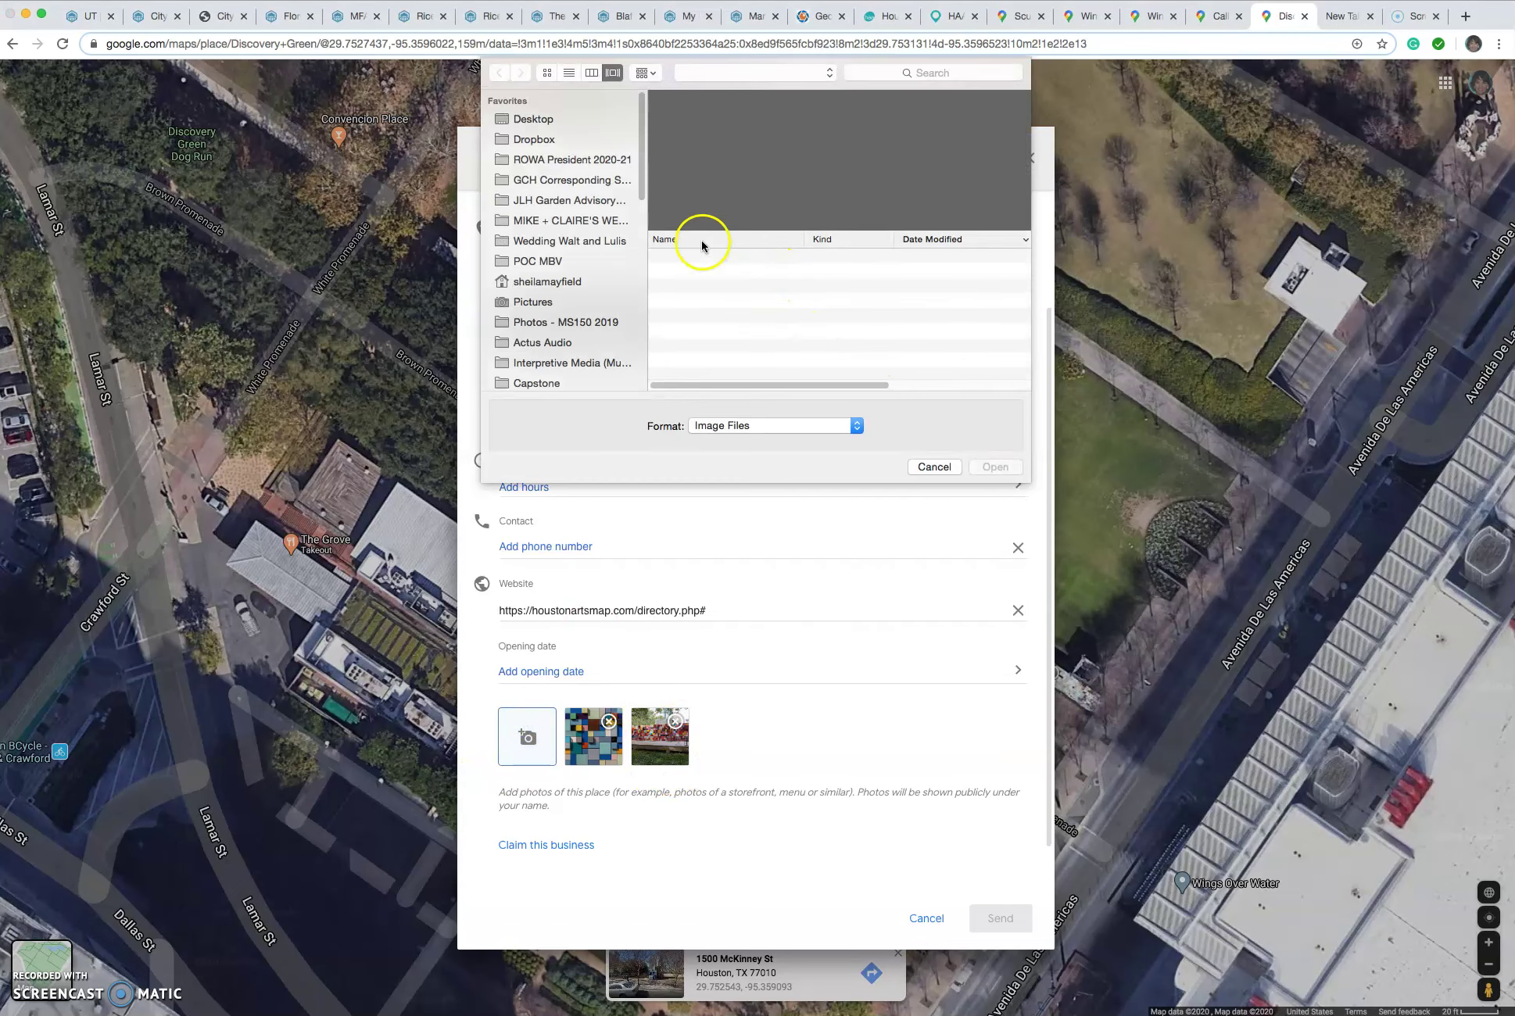
pyautogui.click(914, 72)
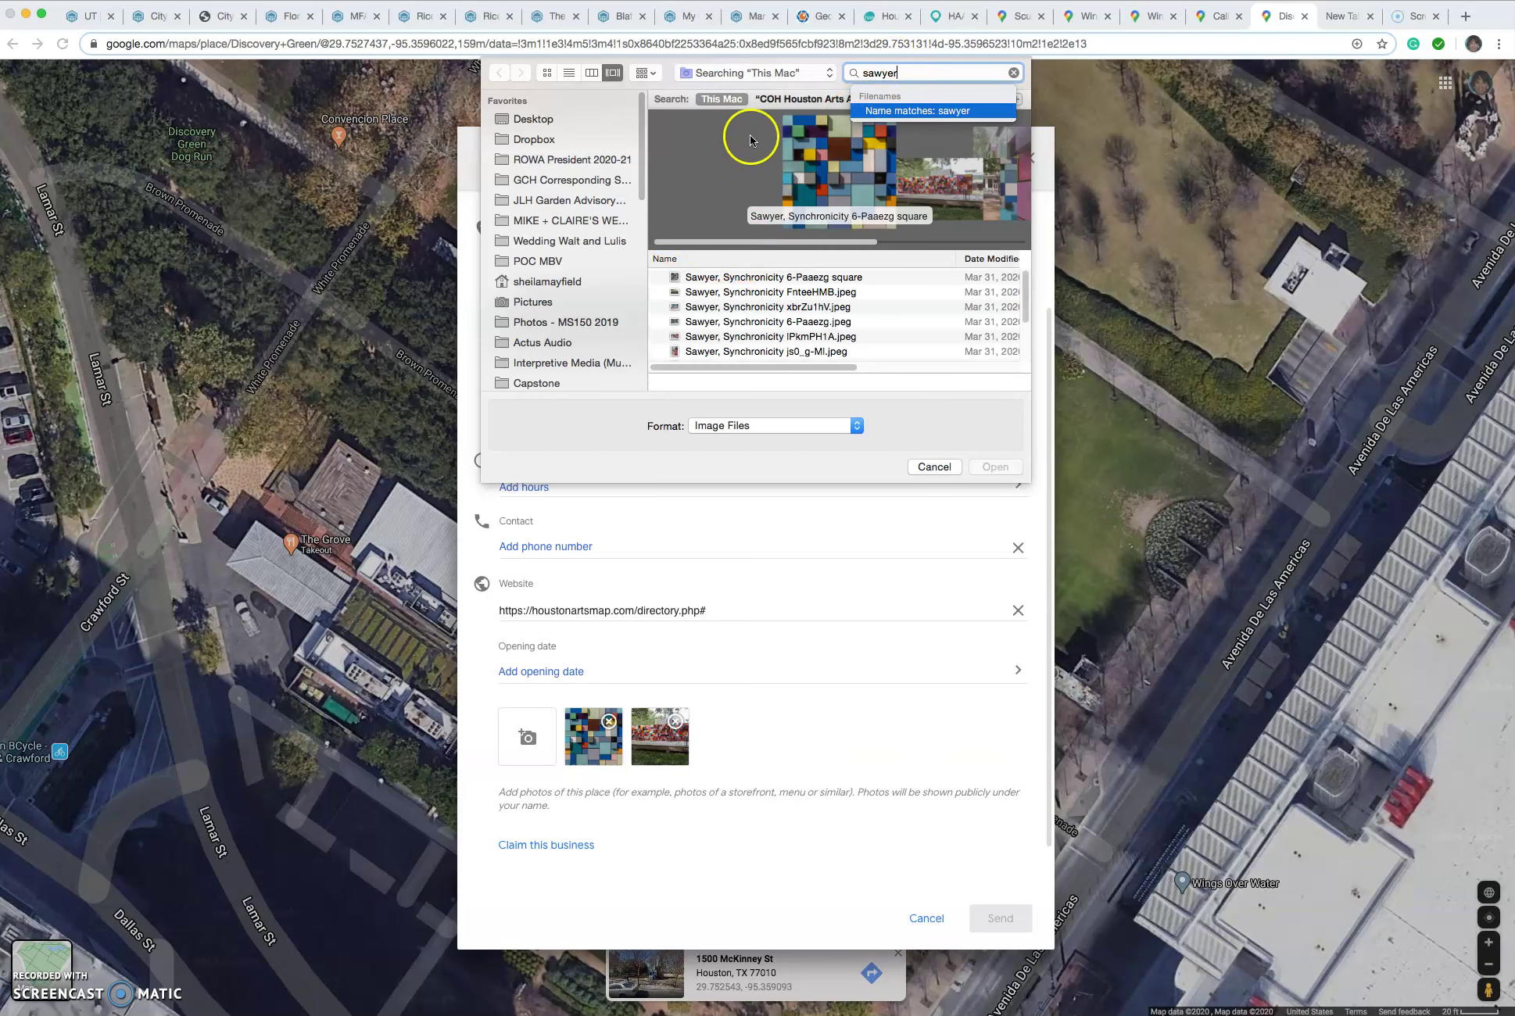
pyautogui.click(795, 101)
pyautogui.click(727, 278)
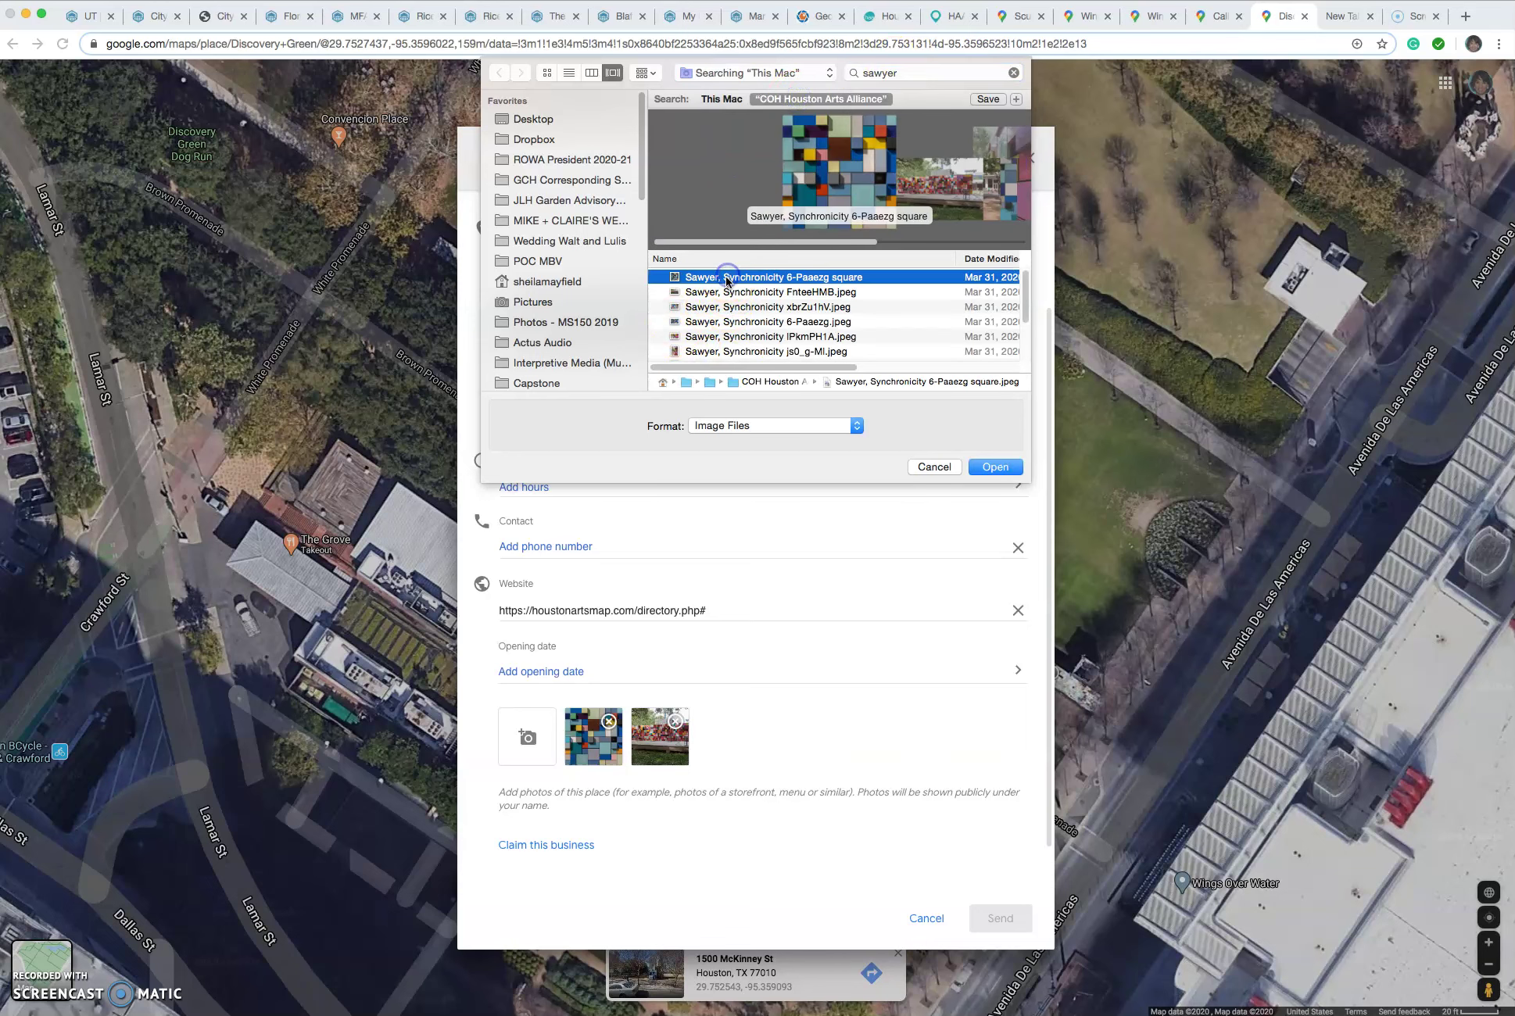
pyautogui.press('Down')
pyautogui.press('Down')
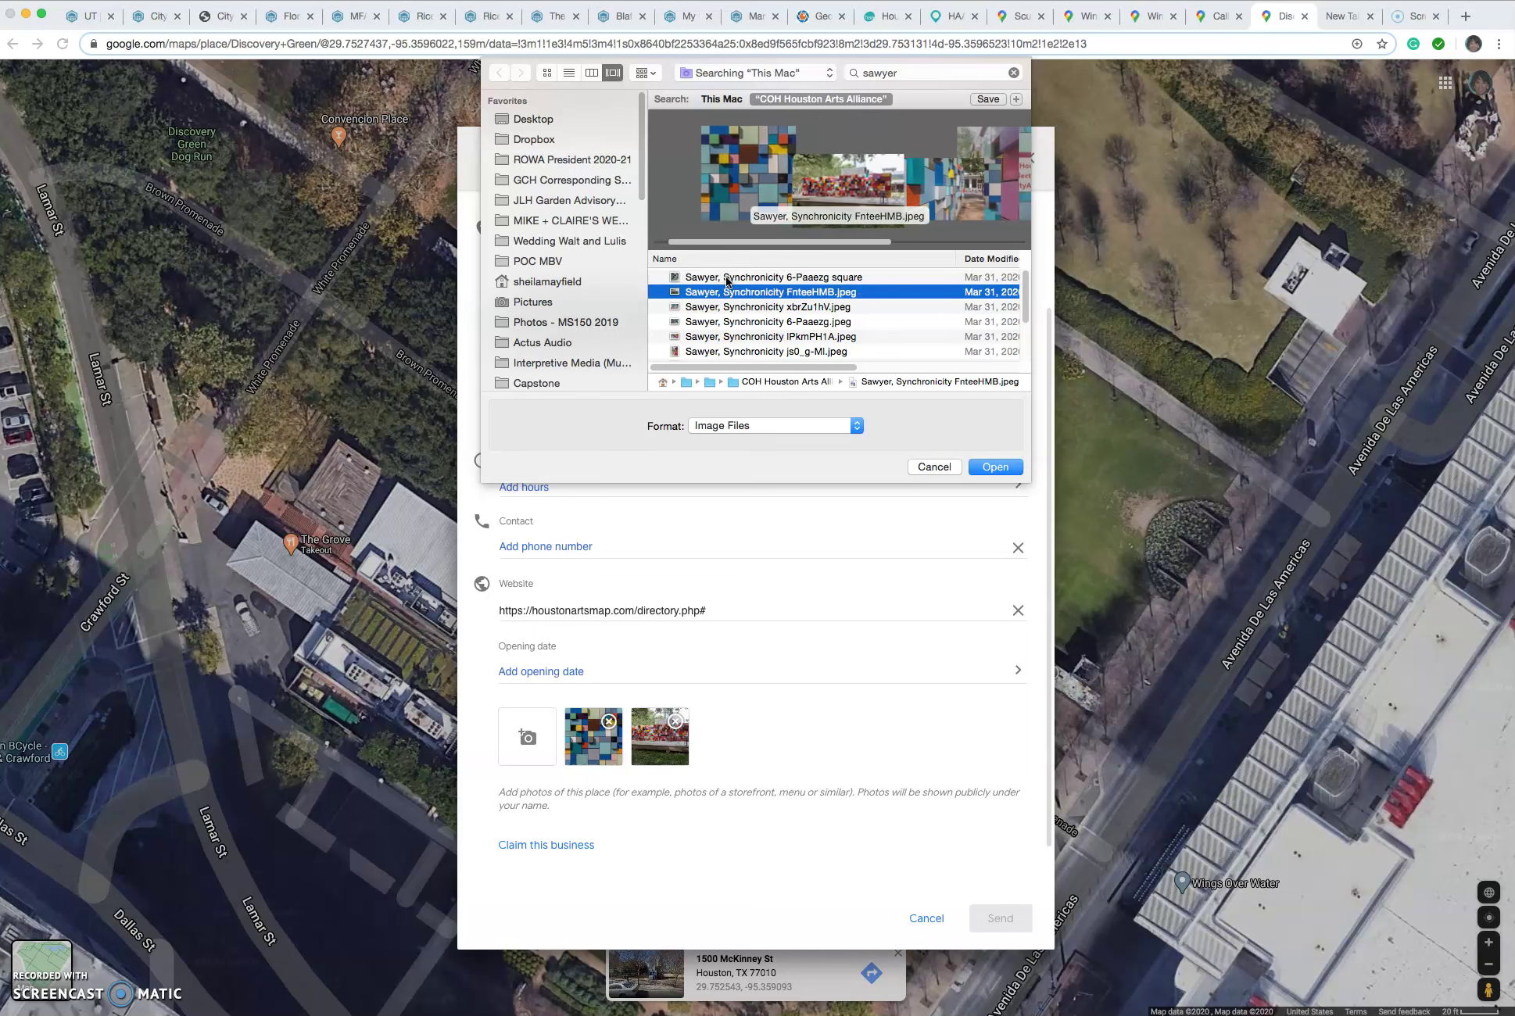
pyautogui.click(993, 466)
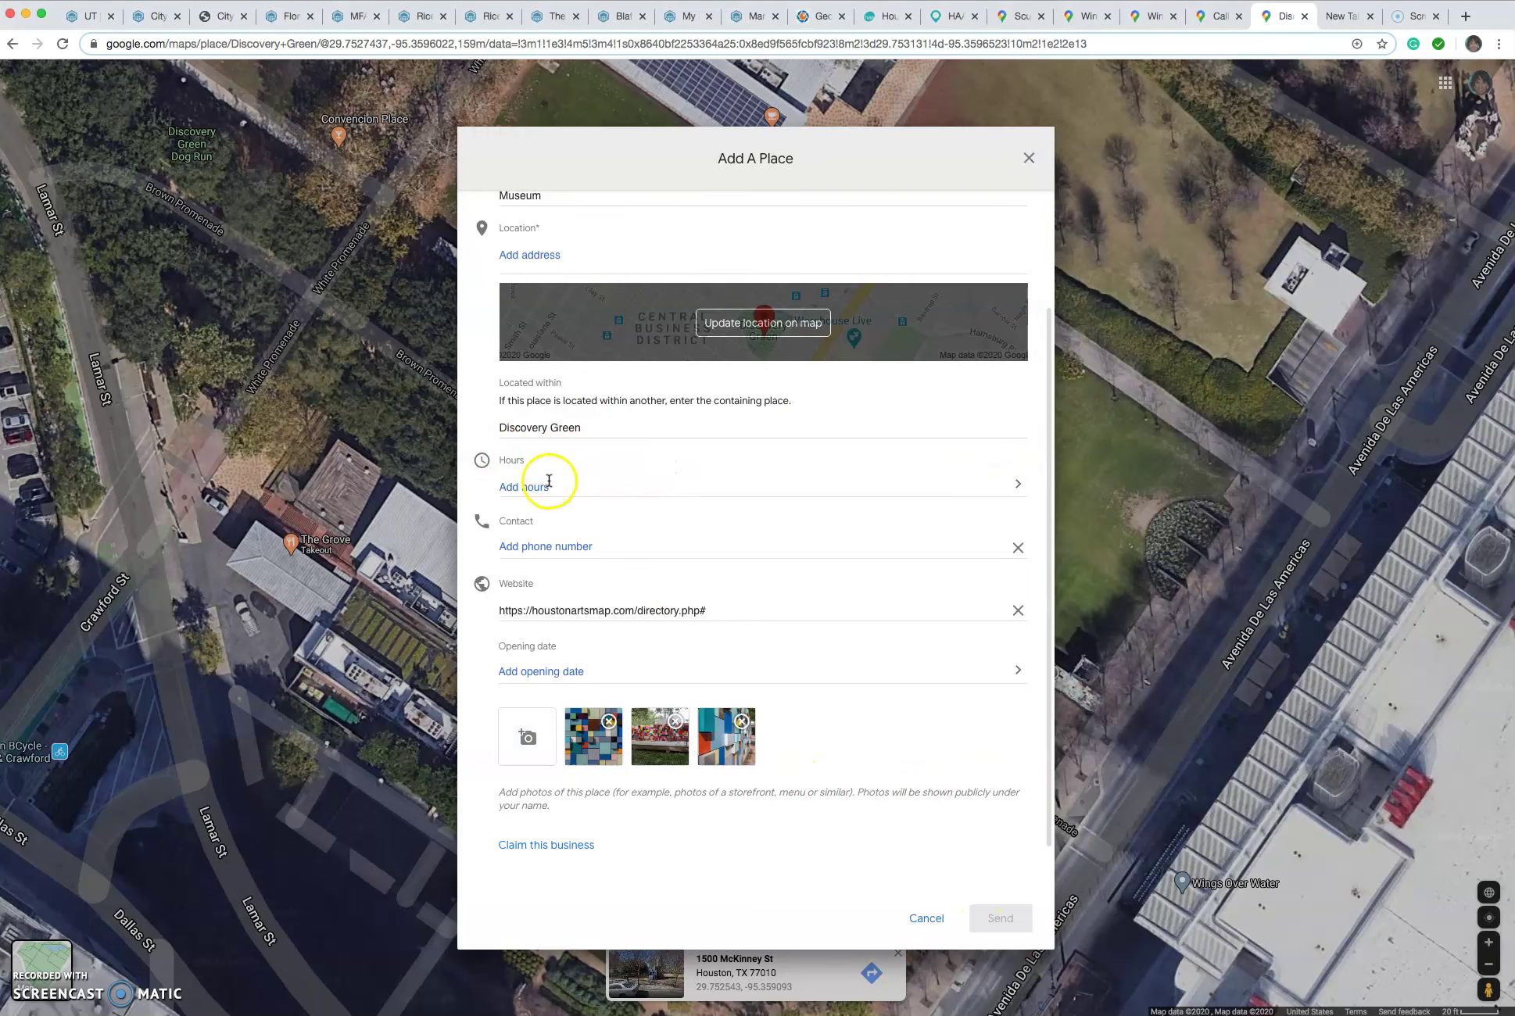
pyautogui.scroll(1, 578, 484)
pyautogui.scroll(2, 595, 487)
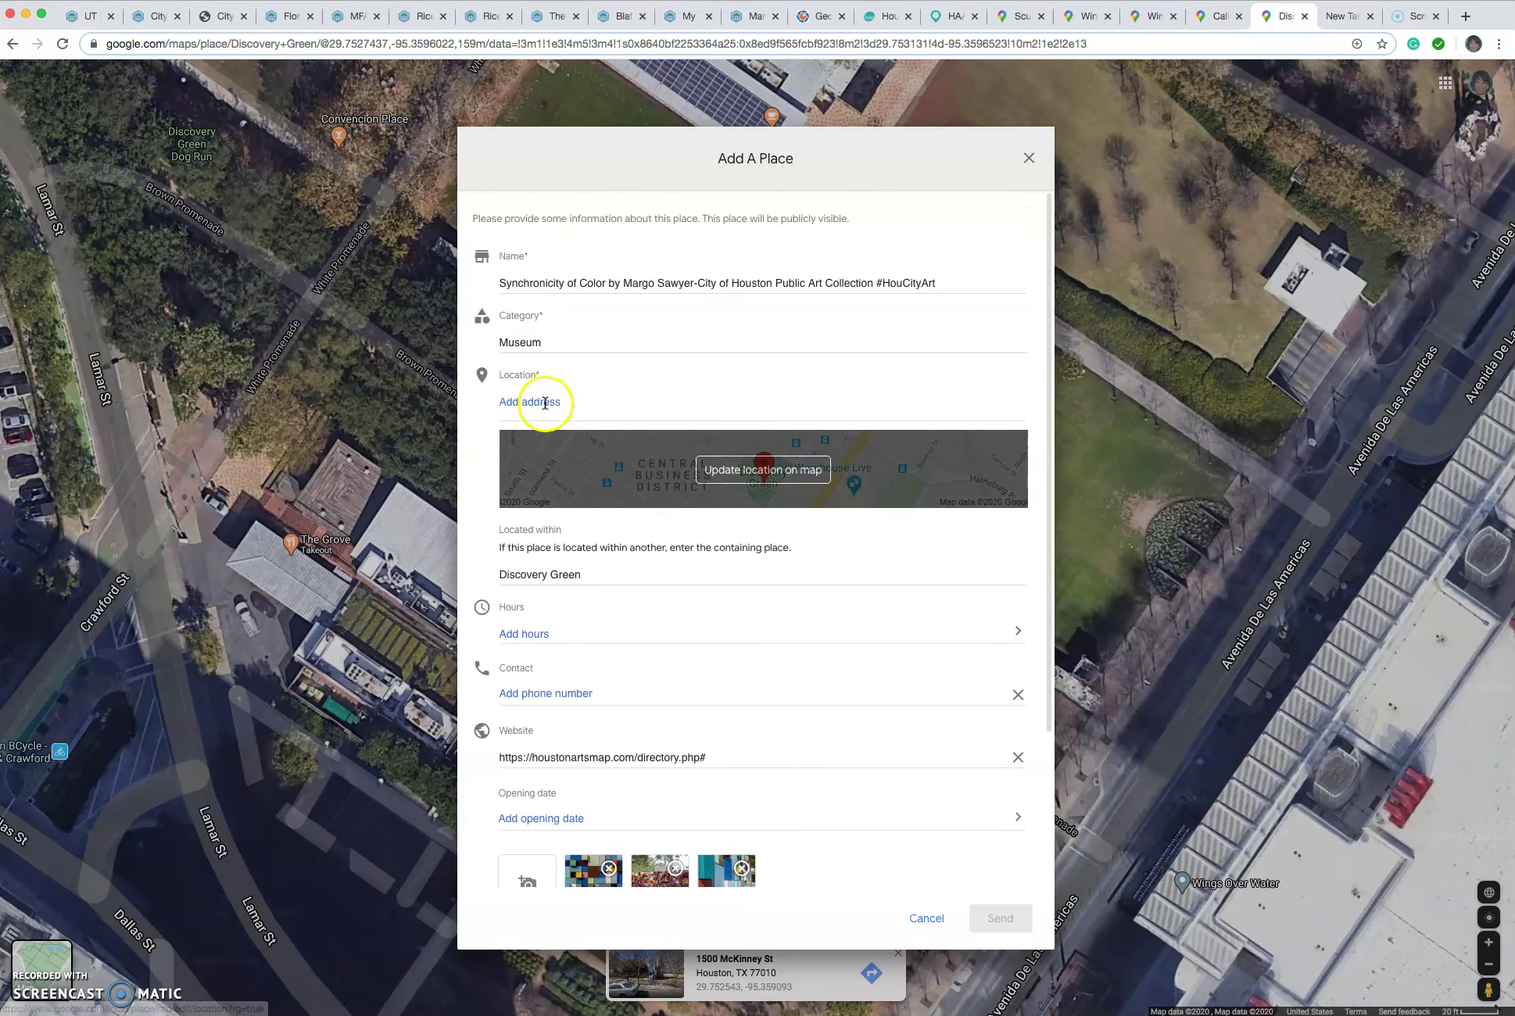
pyautogui.click(540, 403)
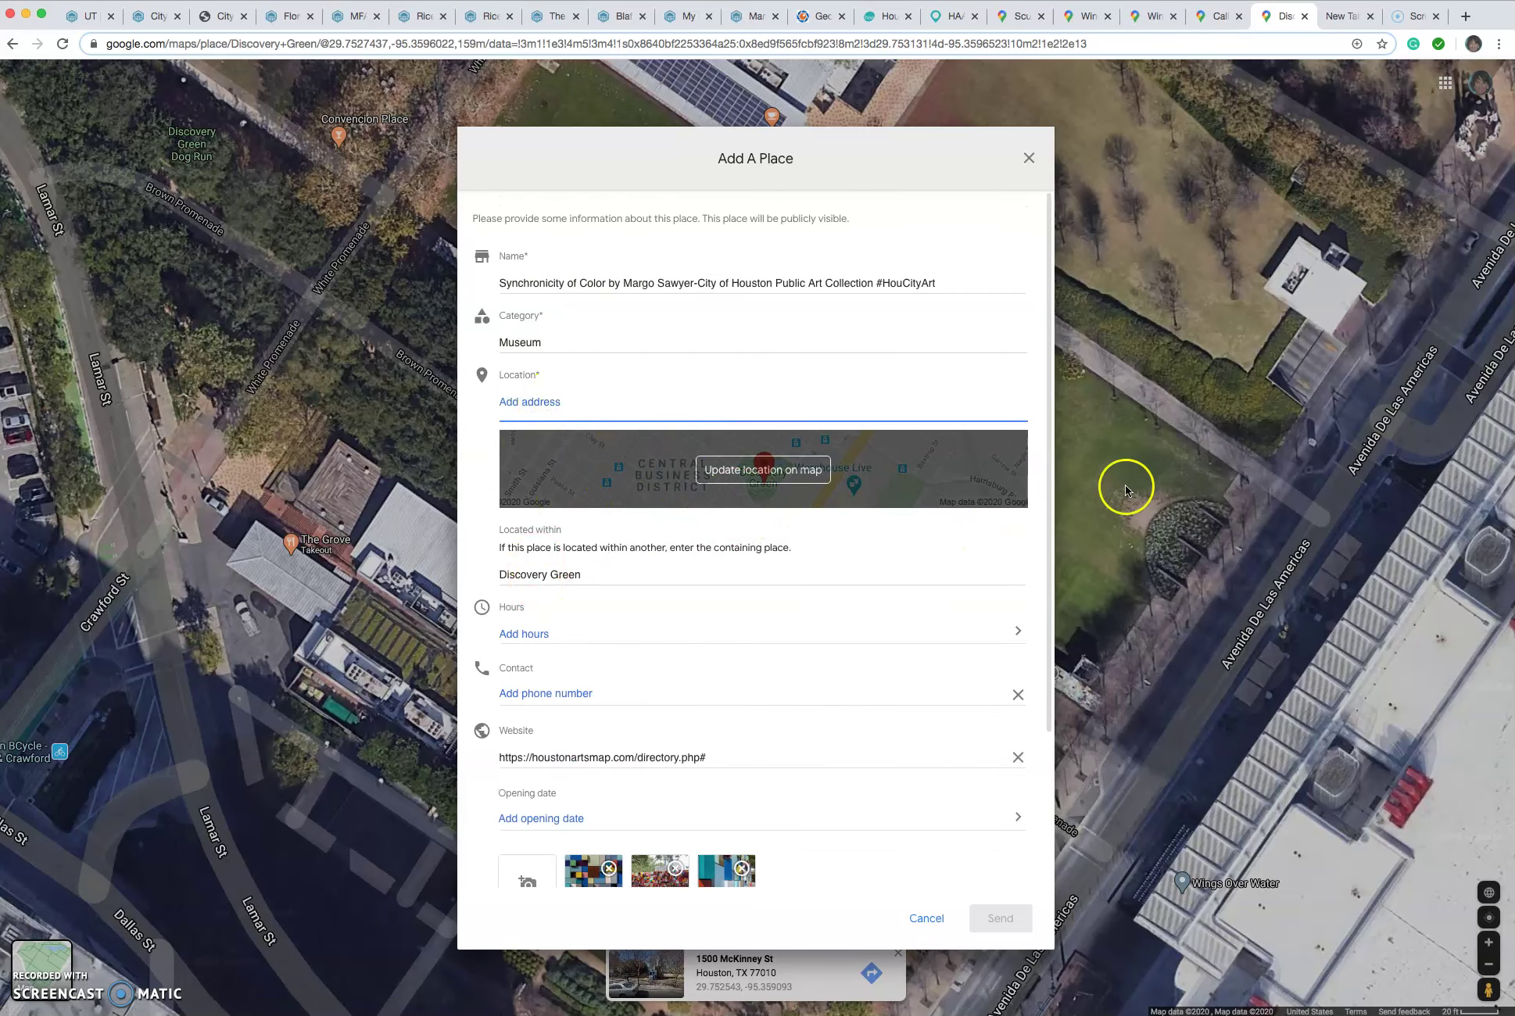
# Search Google for 'discovery green houston' and select its address, 1500 McKinney St, Houston, TX 77010.
pyautogui.click(1343, 19)
pyautogui.click(633, 331)
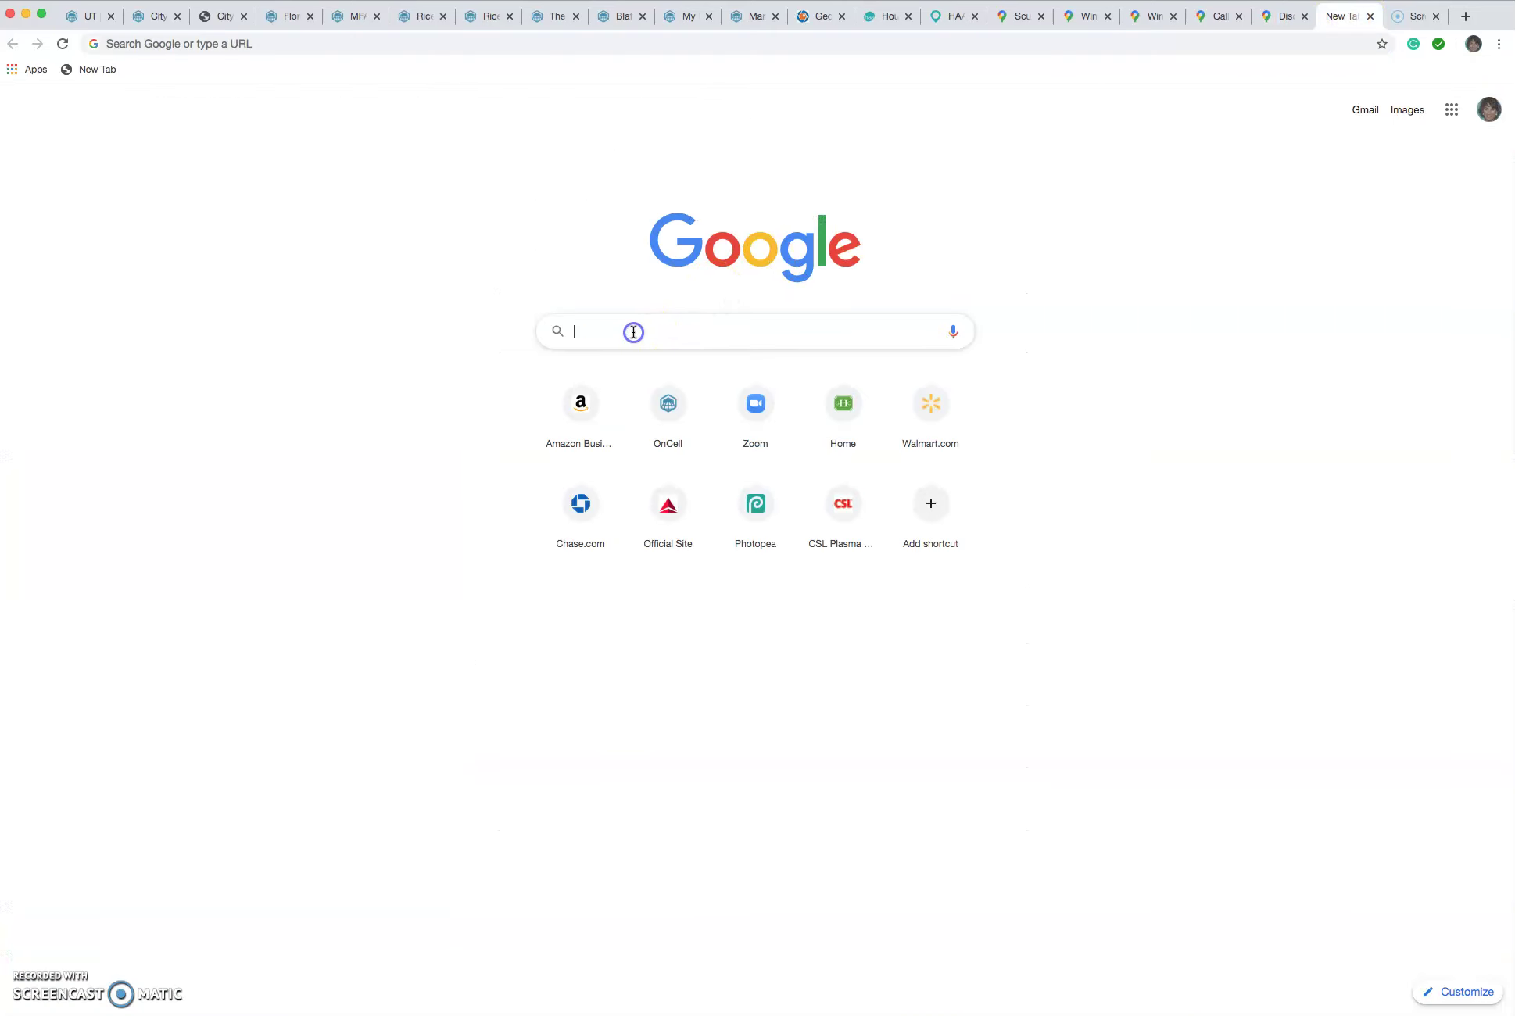
pyautogui.write('disco')
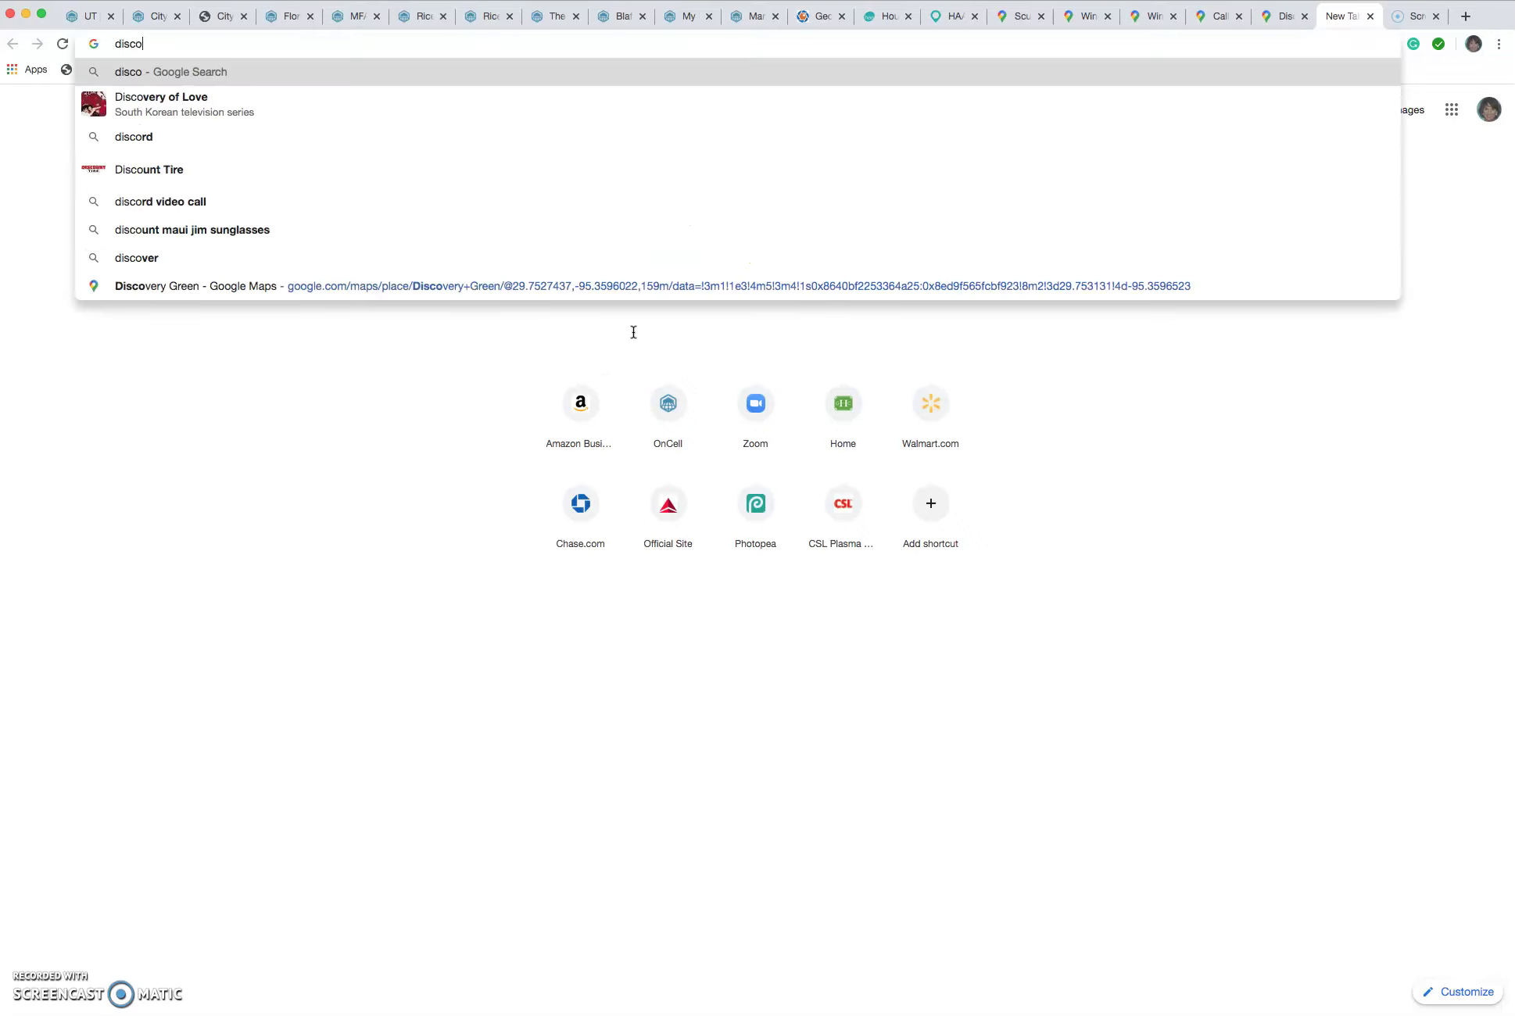
pyautogui.write('very gre')
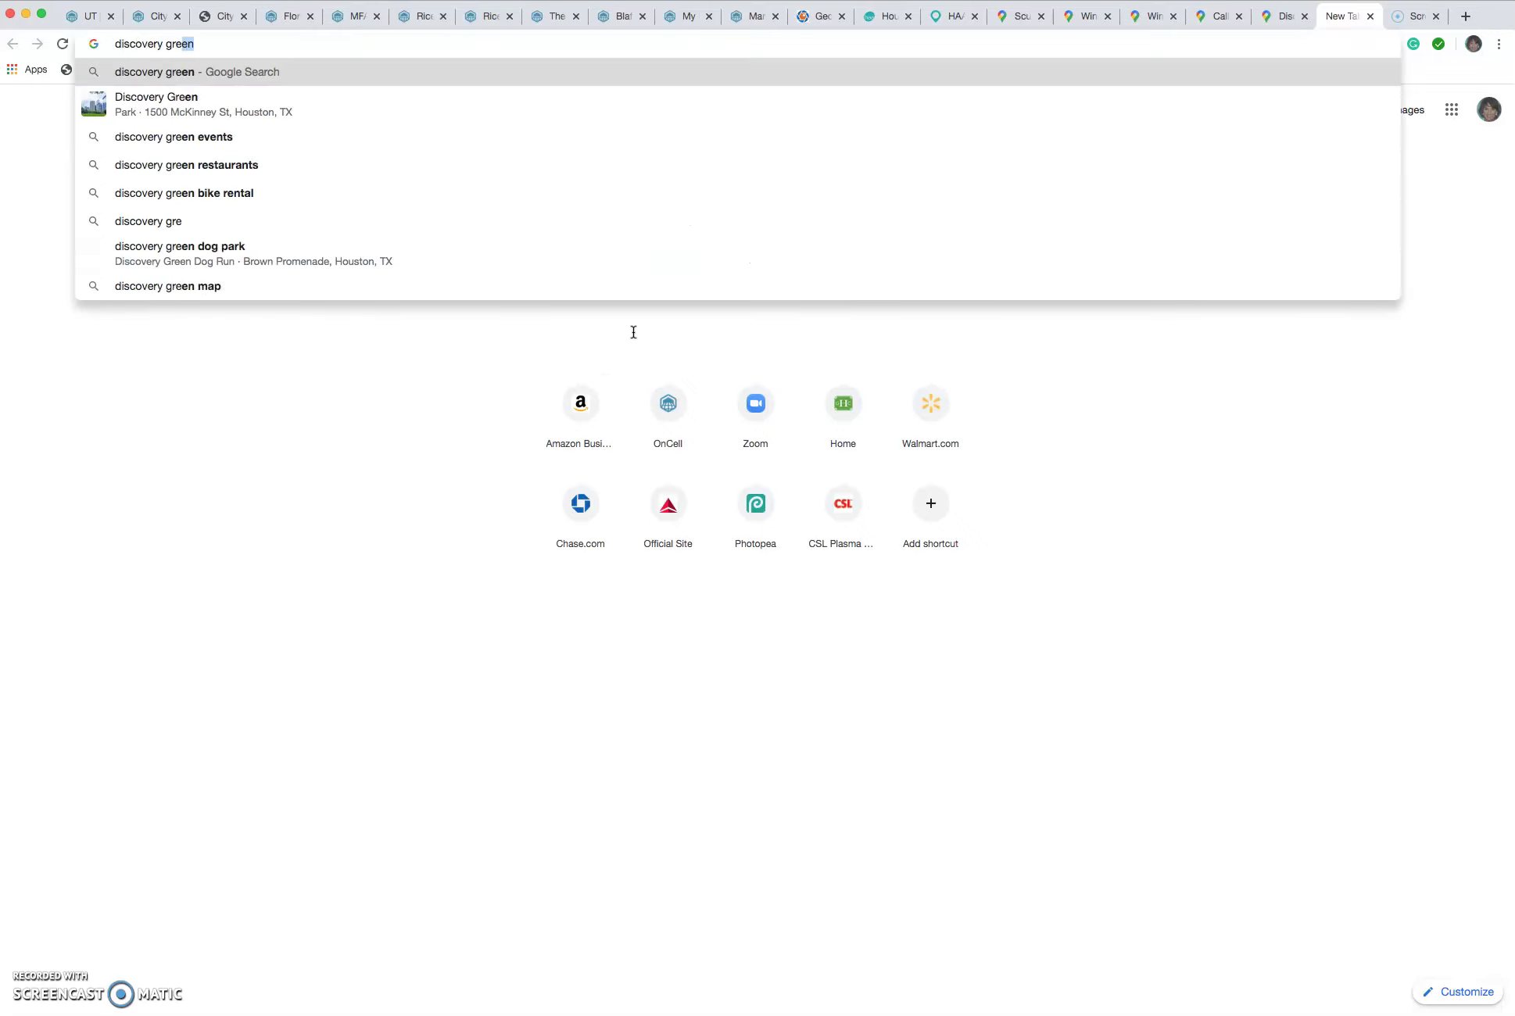
pyautogui.write('en houston')
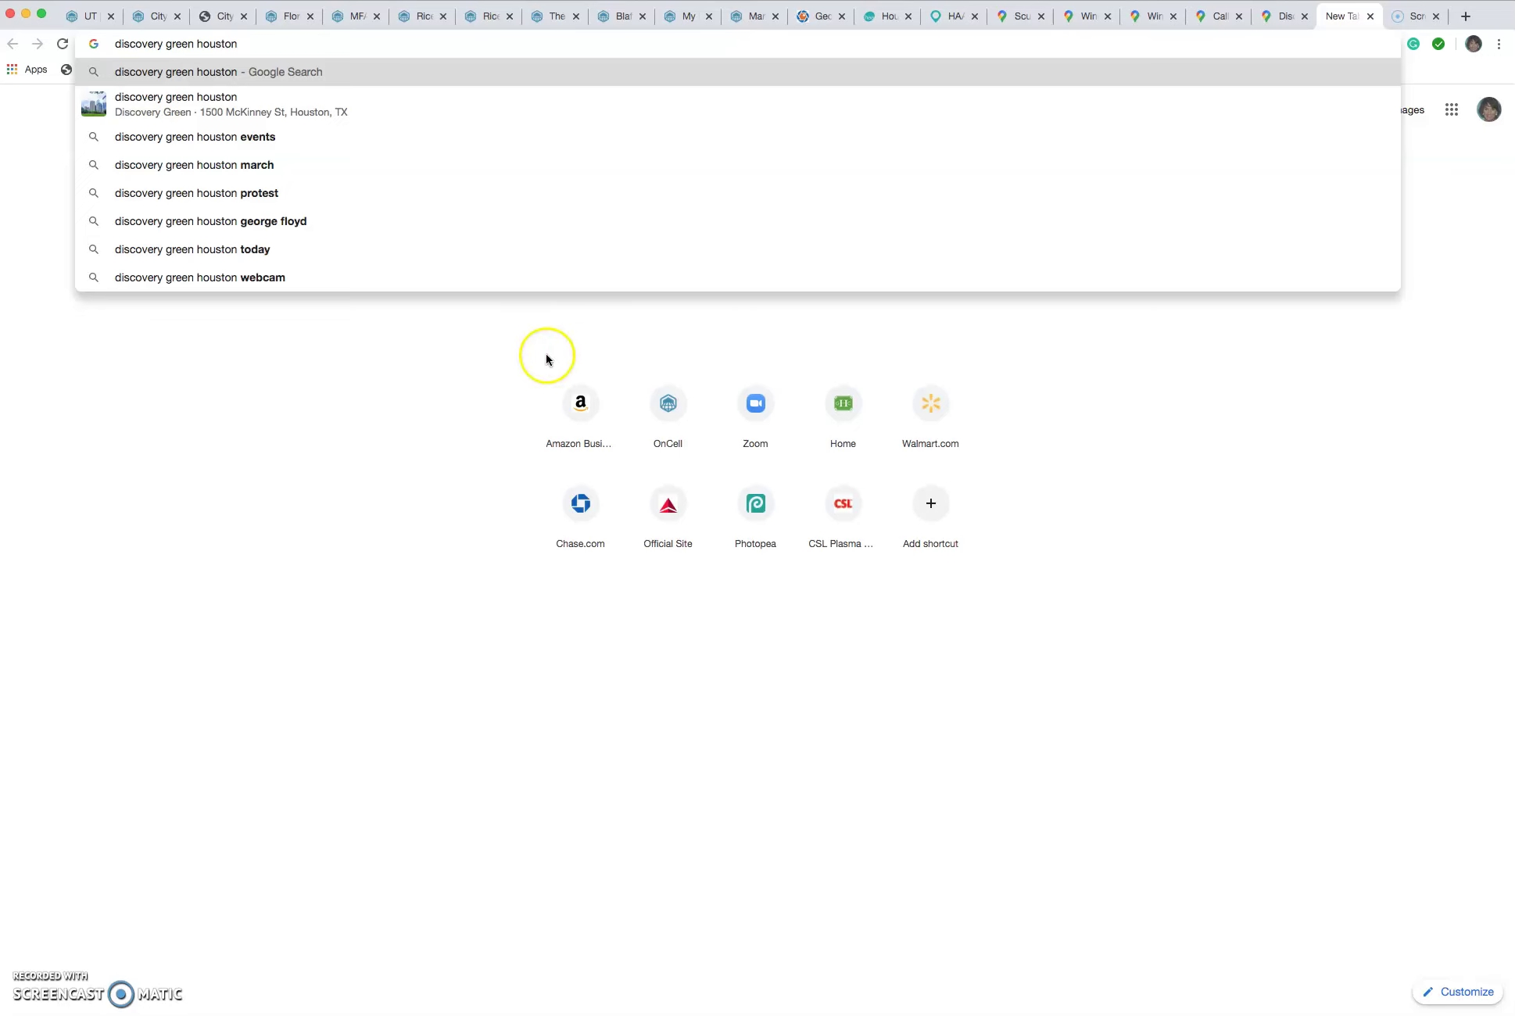
pyautogui.click(254, 112)
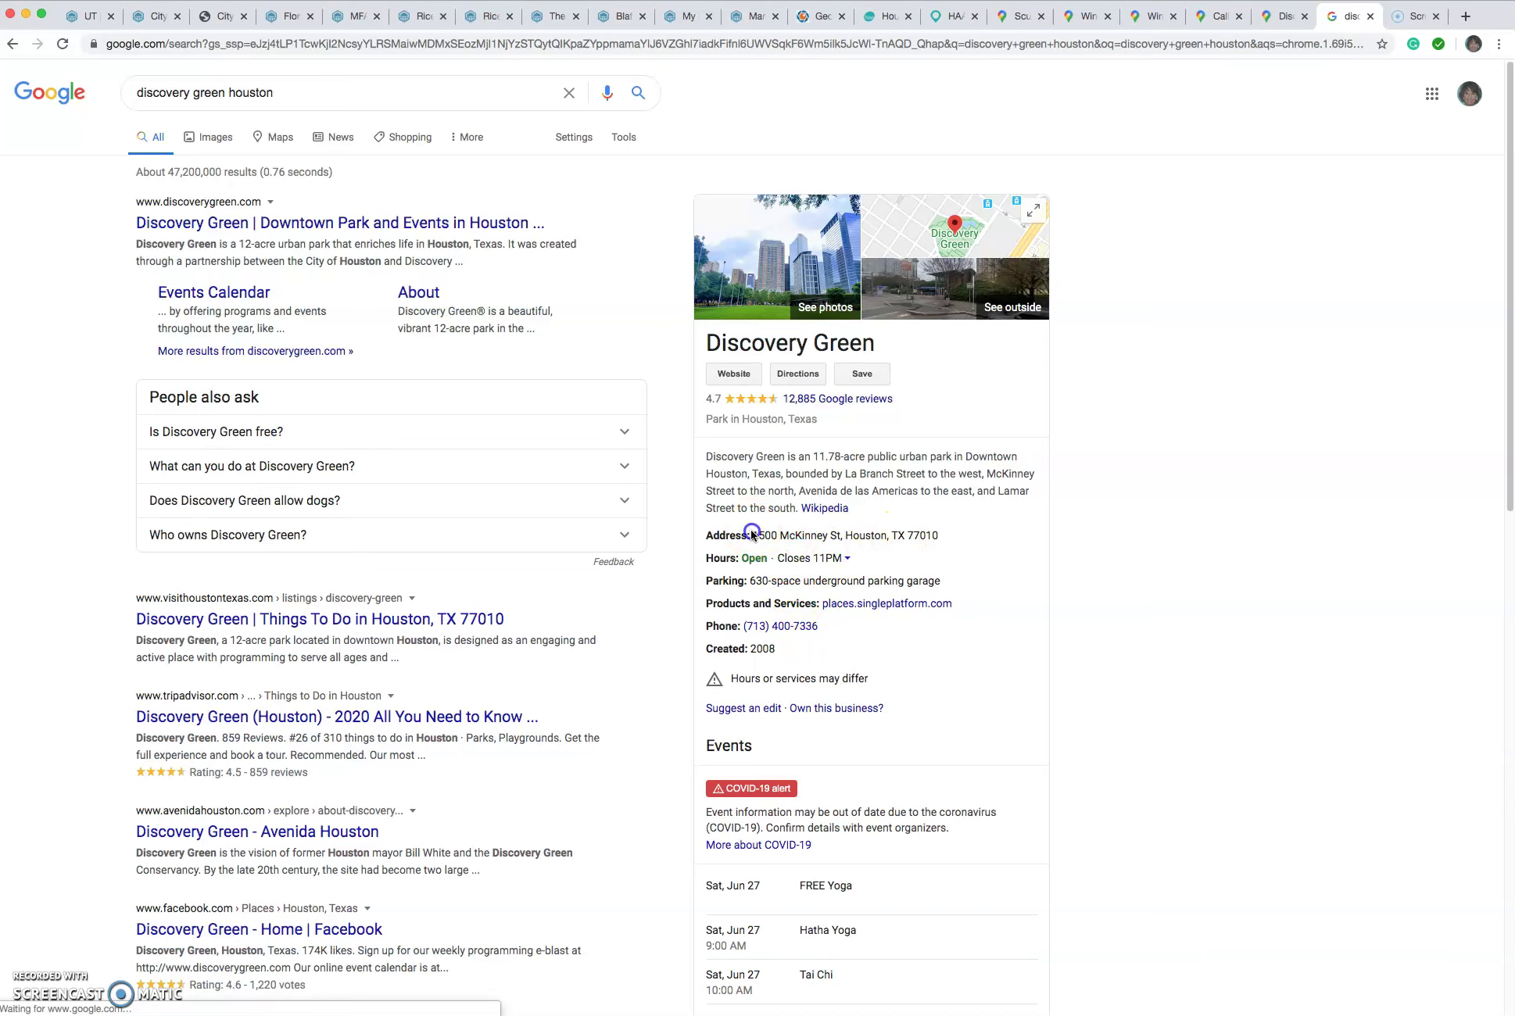
pyautogui.moveTo(753, 534); pyautogui.dragTo(963, 545)
pyautogui.press('super+c')
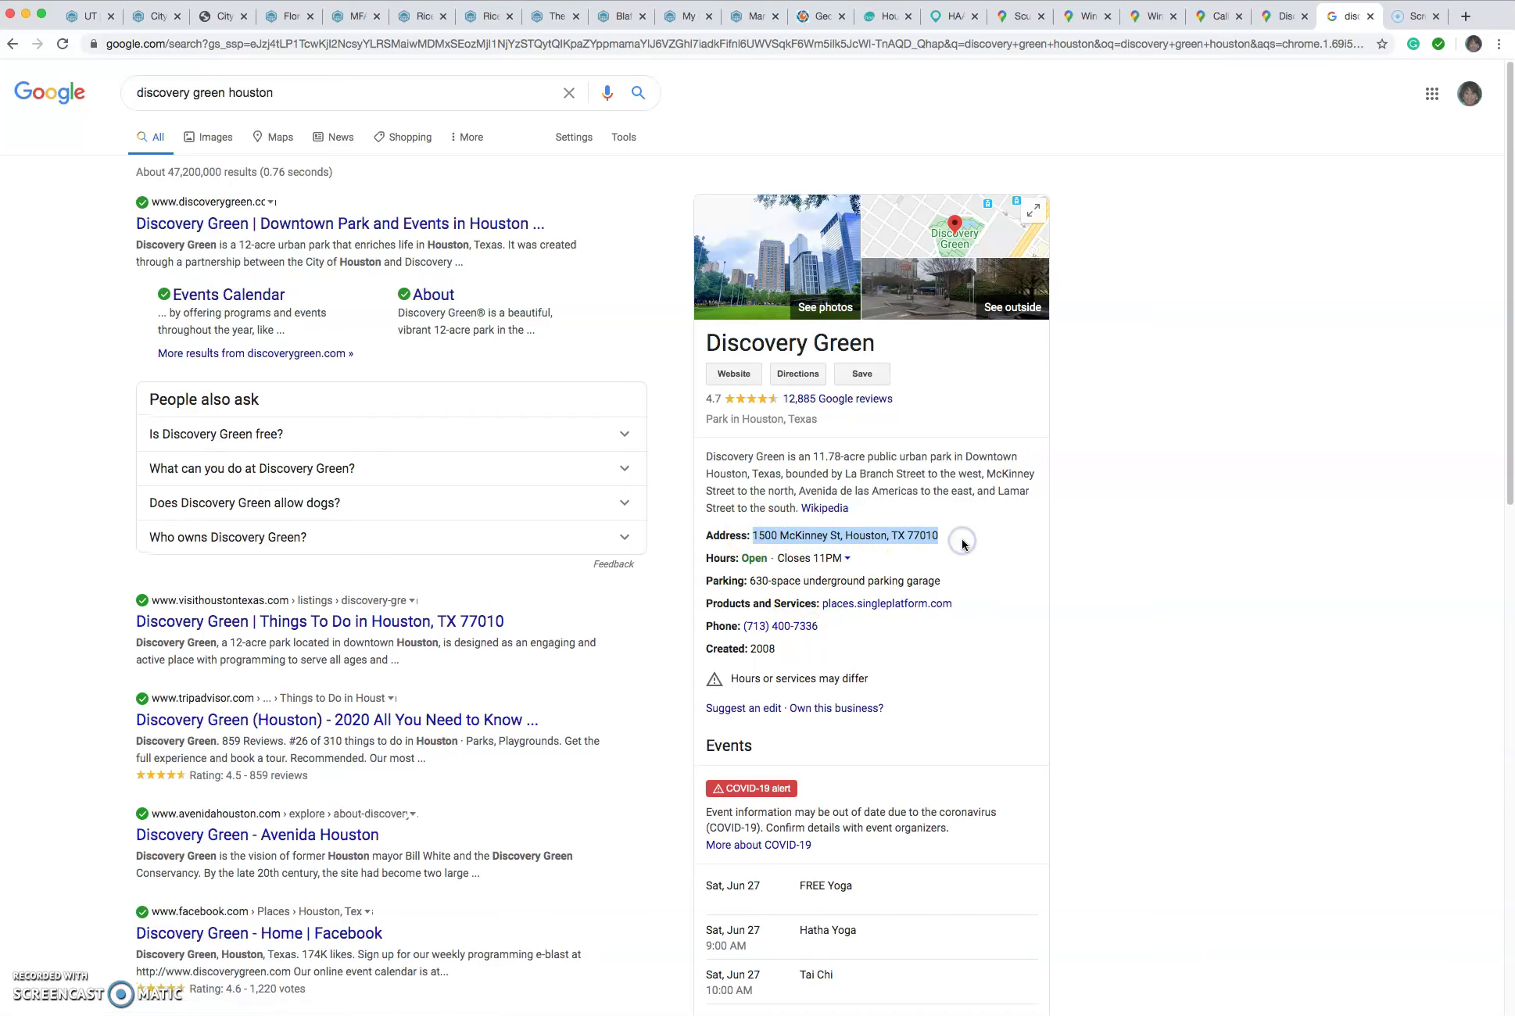
# Paste the 1500 McKinney St address as location, set within Discovery Green, and submit the place.
pyautogui.click(1284, 16)
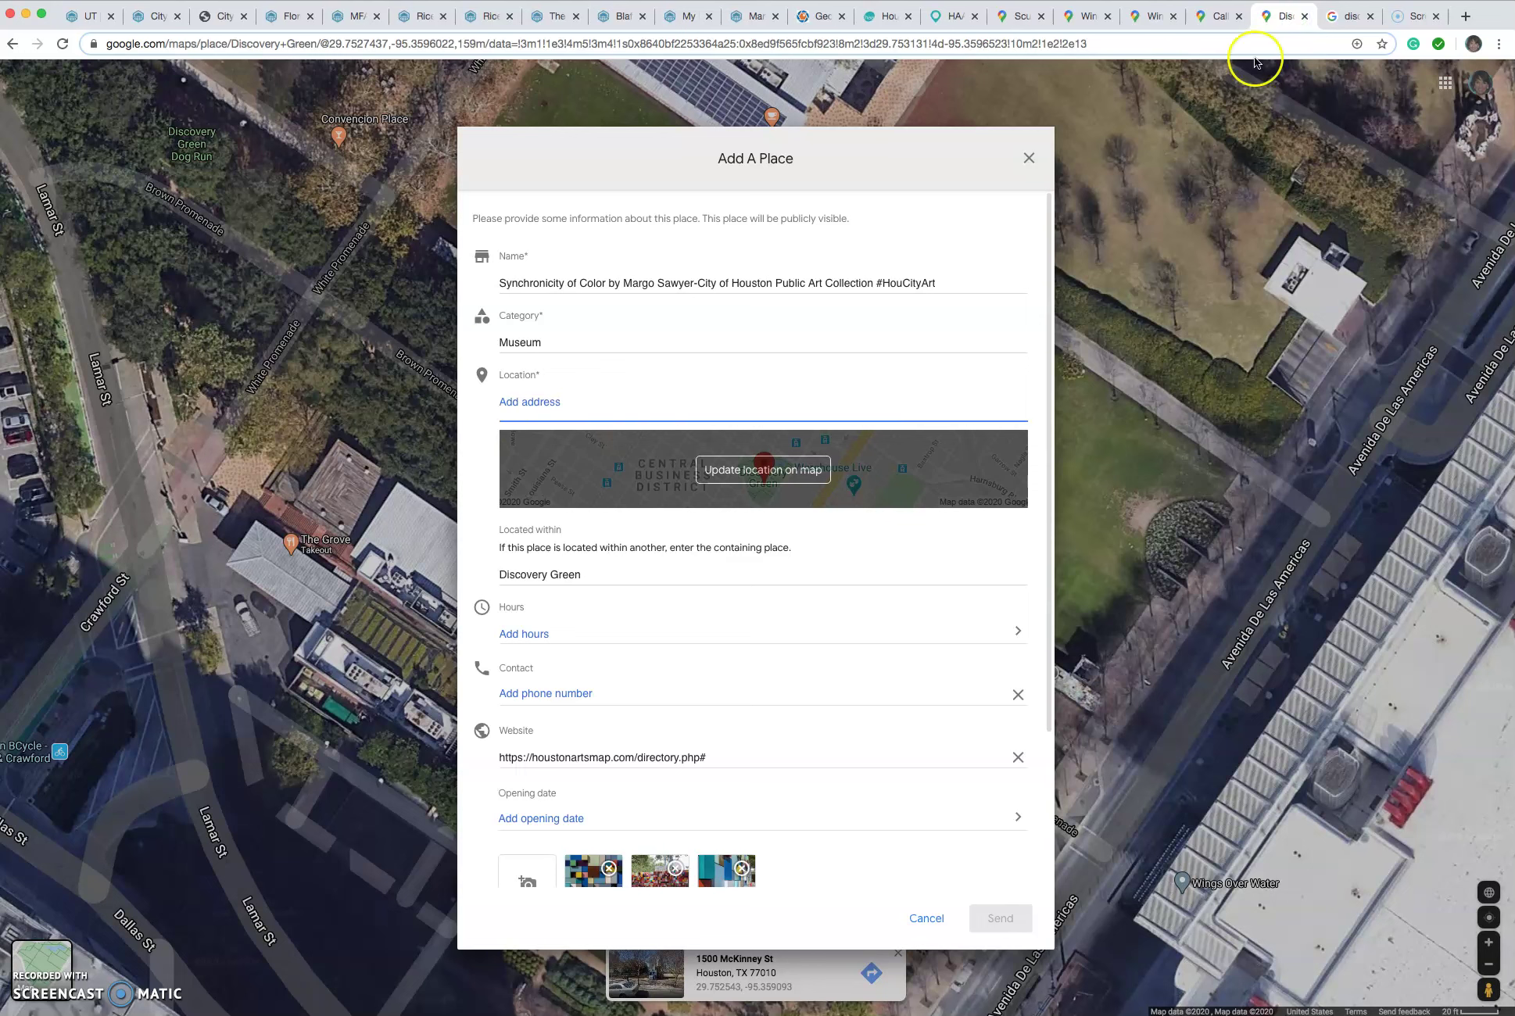
pyautogui.press('super+v')
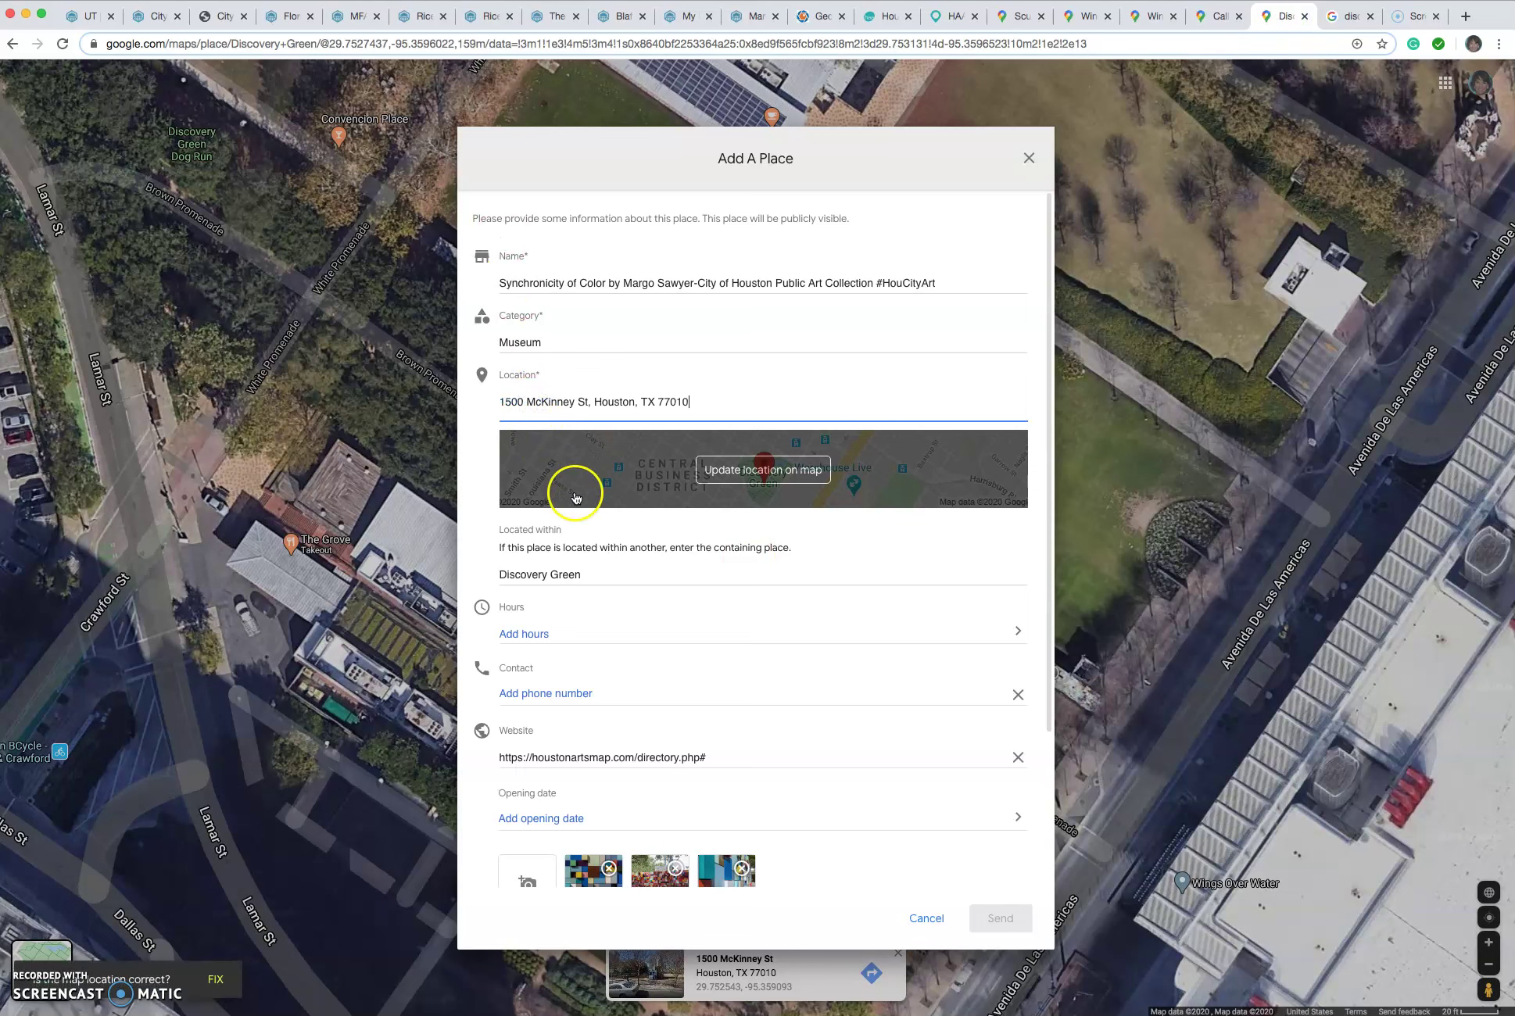
pyautogui.click(559, 575)
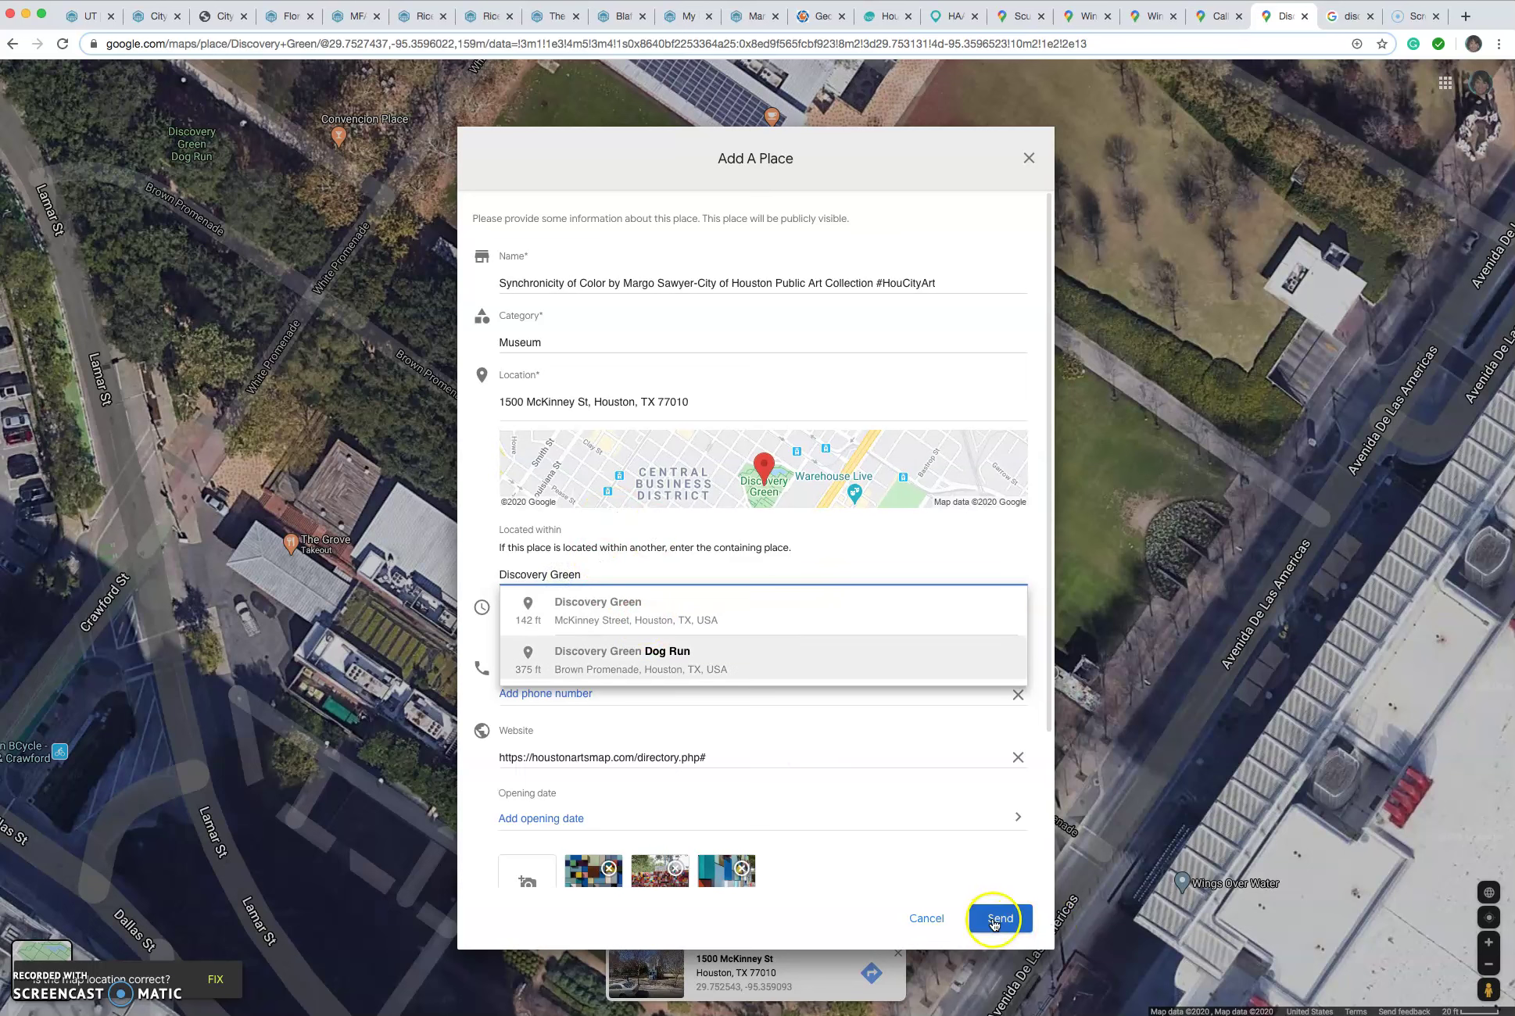
pyautogui.click(596, 614)
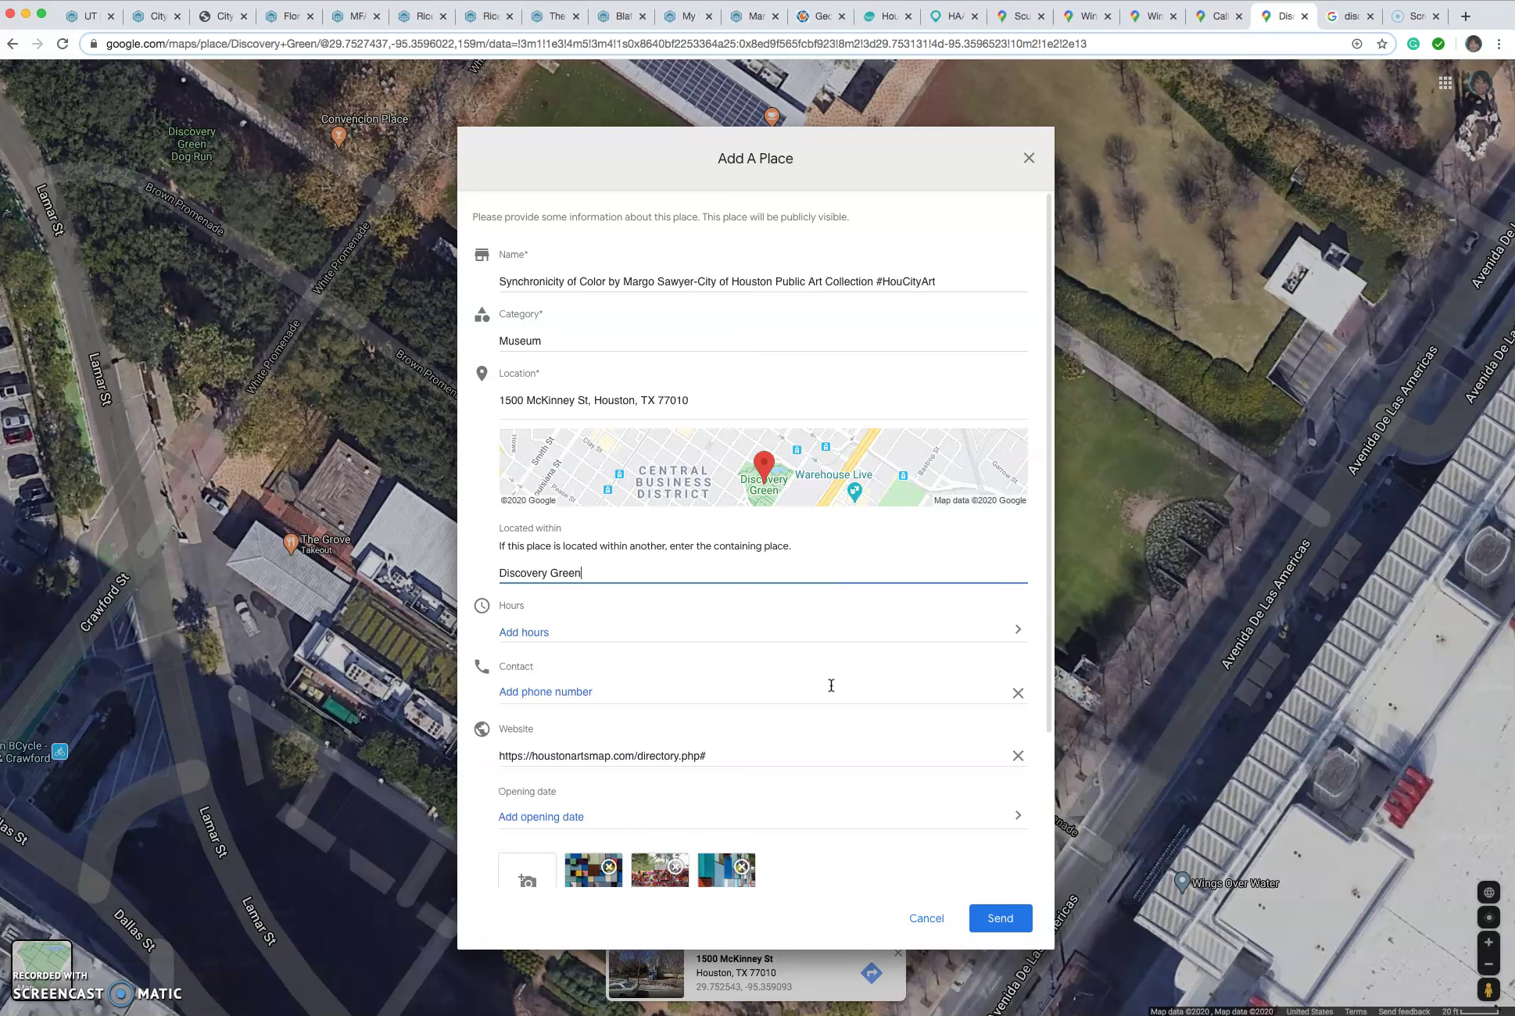
pyautogui.click(999, 920)
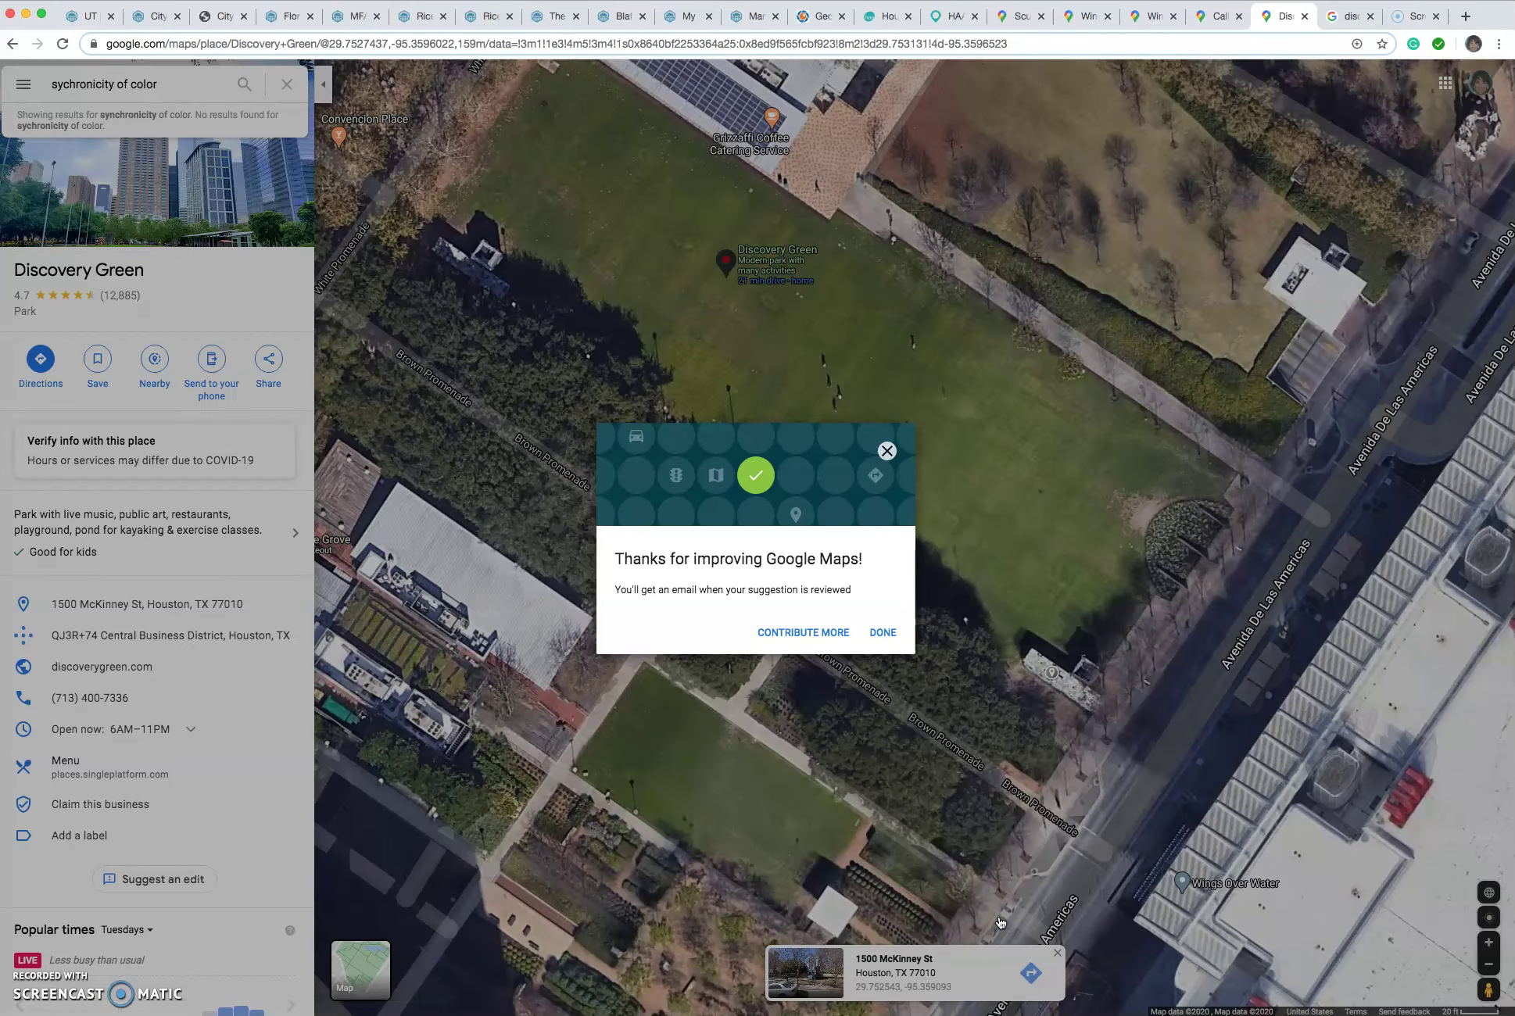
pyautogui.click(884, 633)
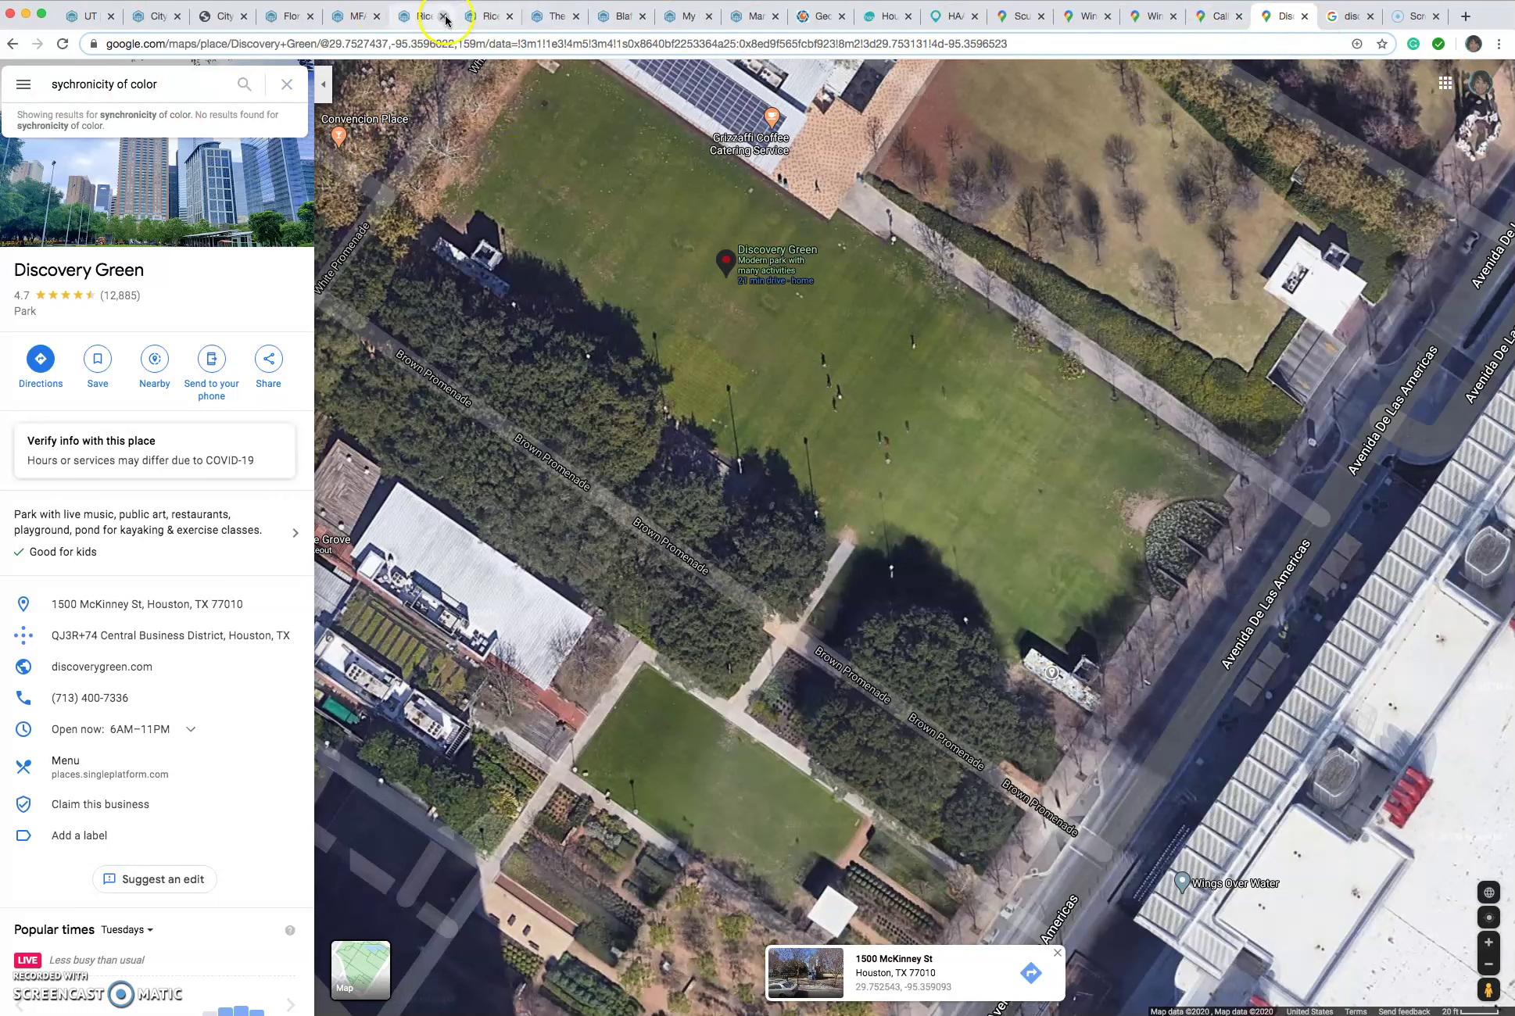
# Save the Synchronicity of Color page's 'Click here for directions.' text in OnCell.
pyautogui.click(158, 16)
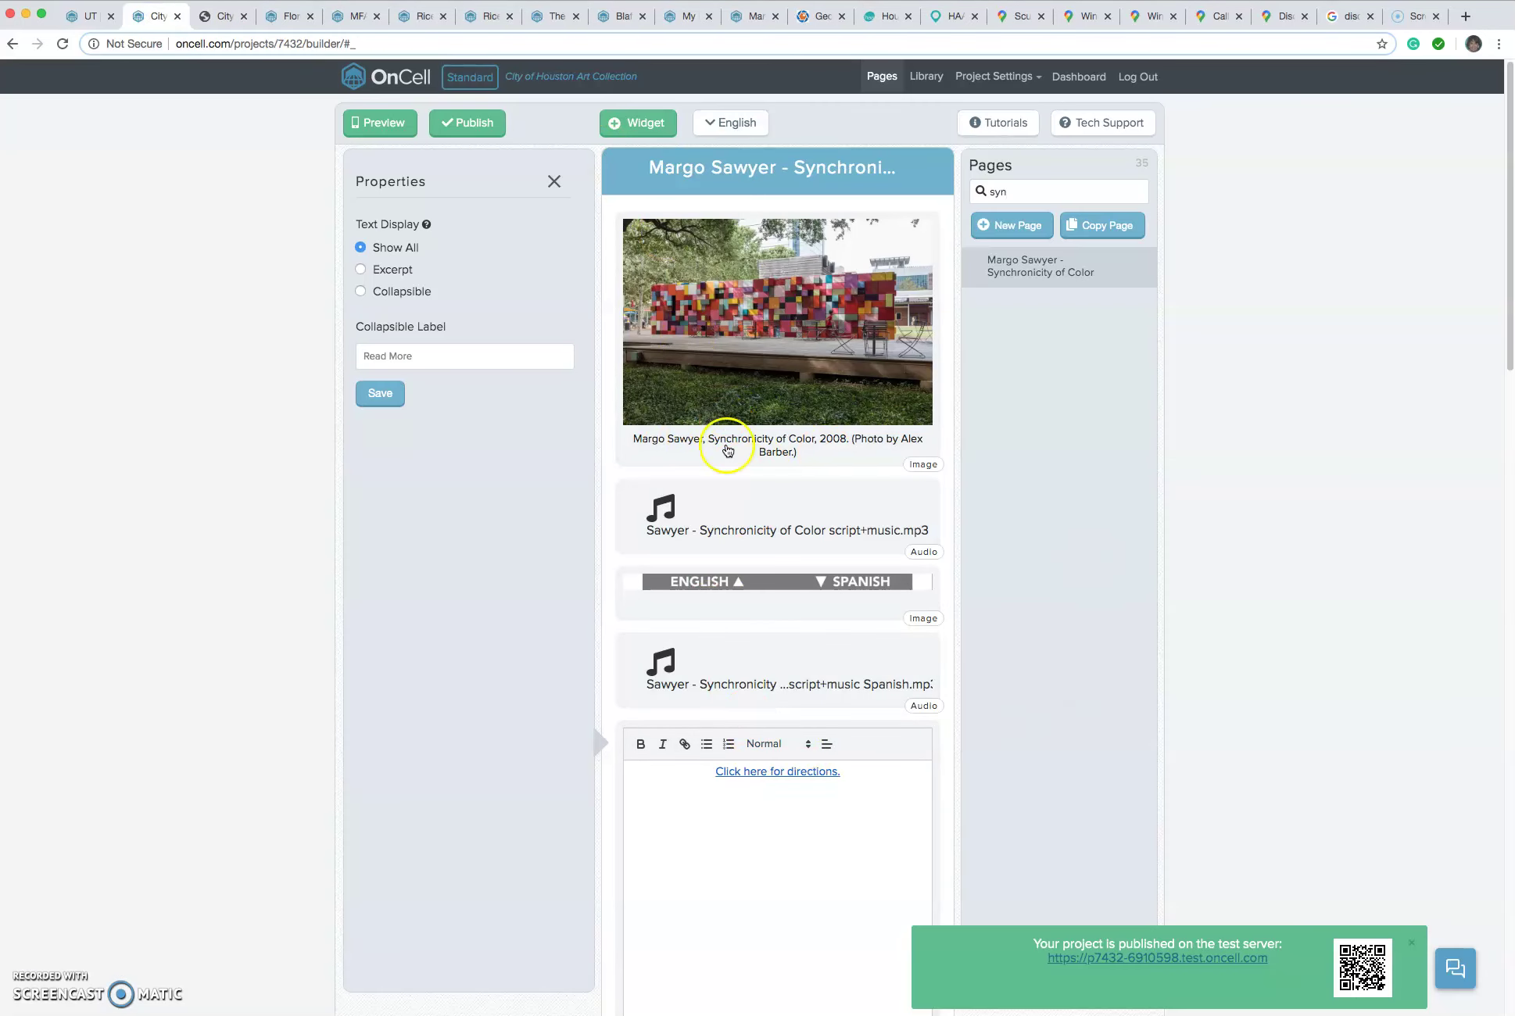
pyautogui.scroll(-4, 771, 599)
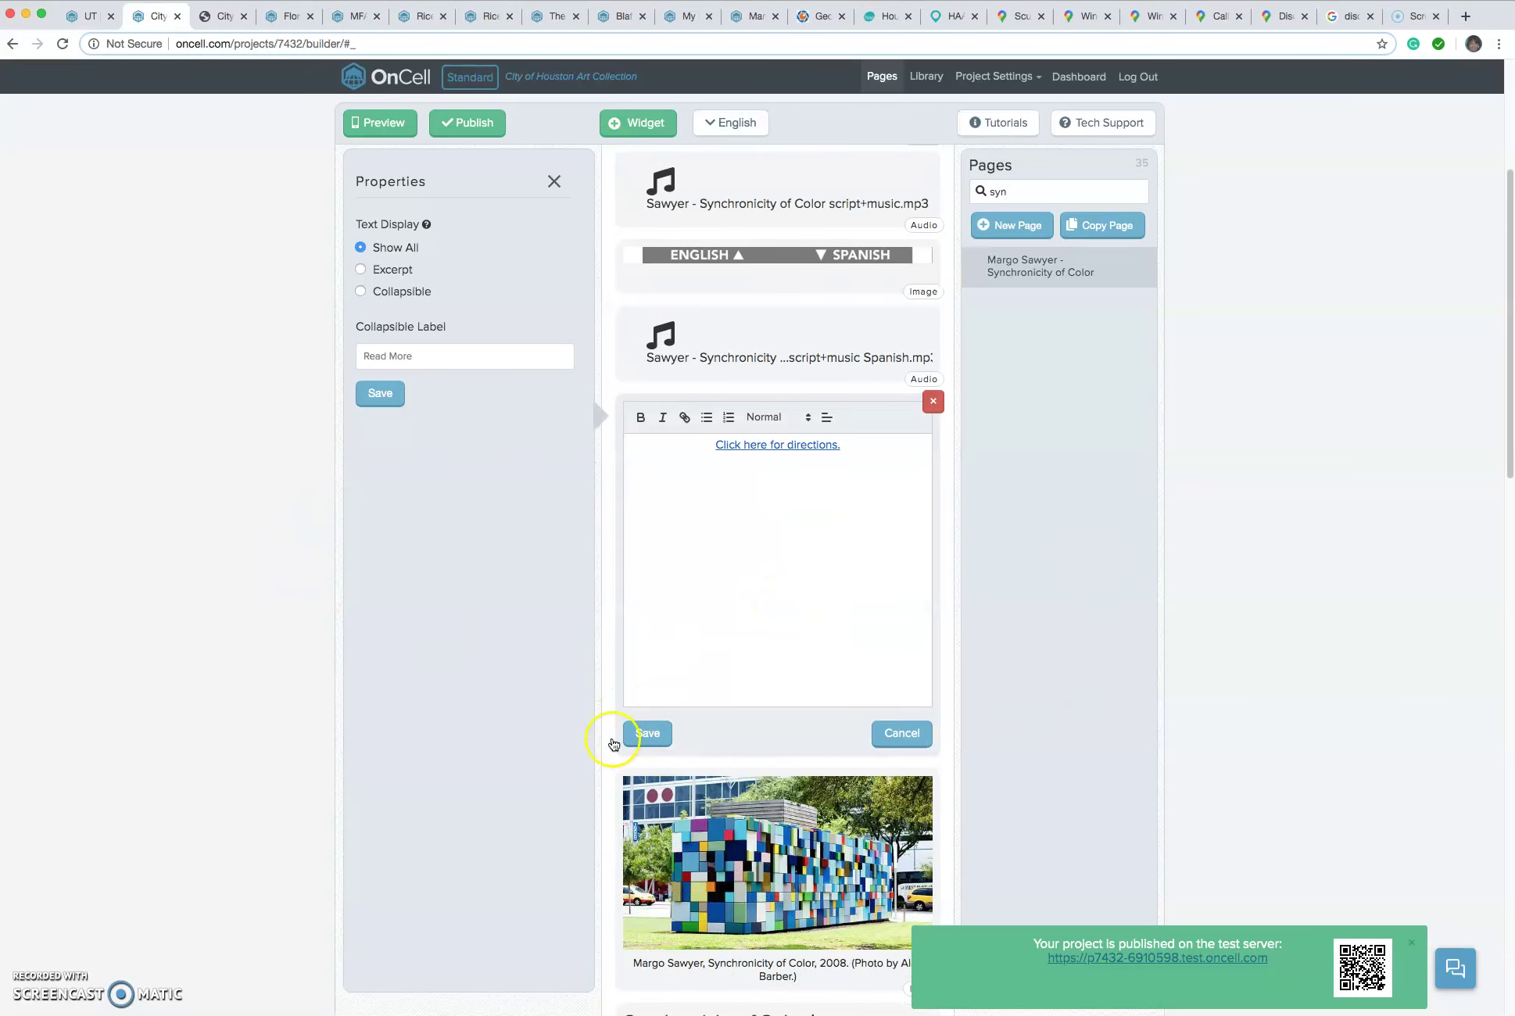
pyautogui.click(648, 733)
# Open the Jim Love - Call Ernie page and begin linking its directions text.
pyautogui.click(1008, 192)
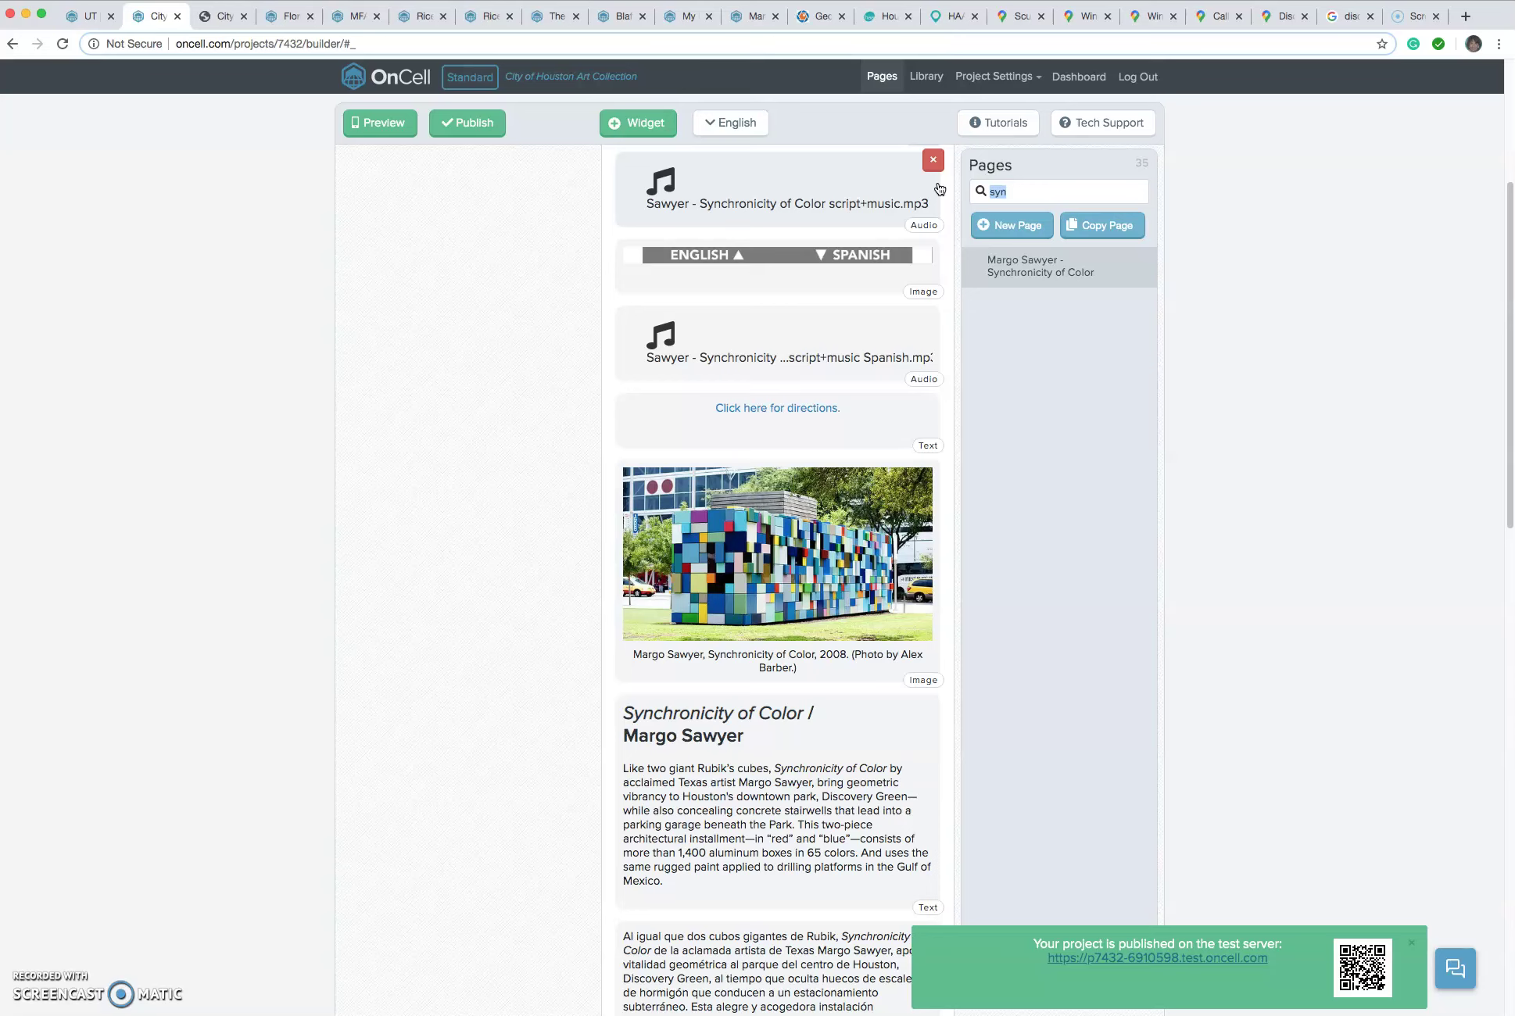
pyautogui.write('call')
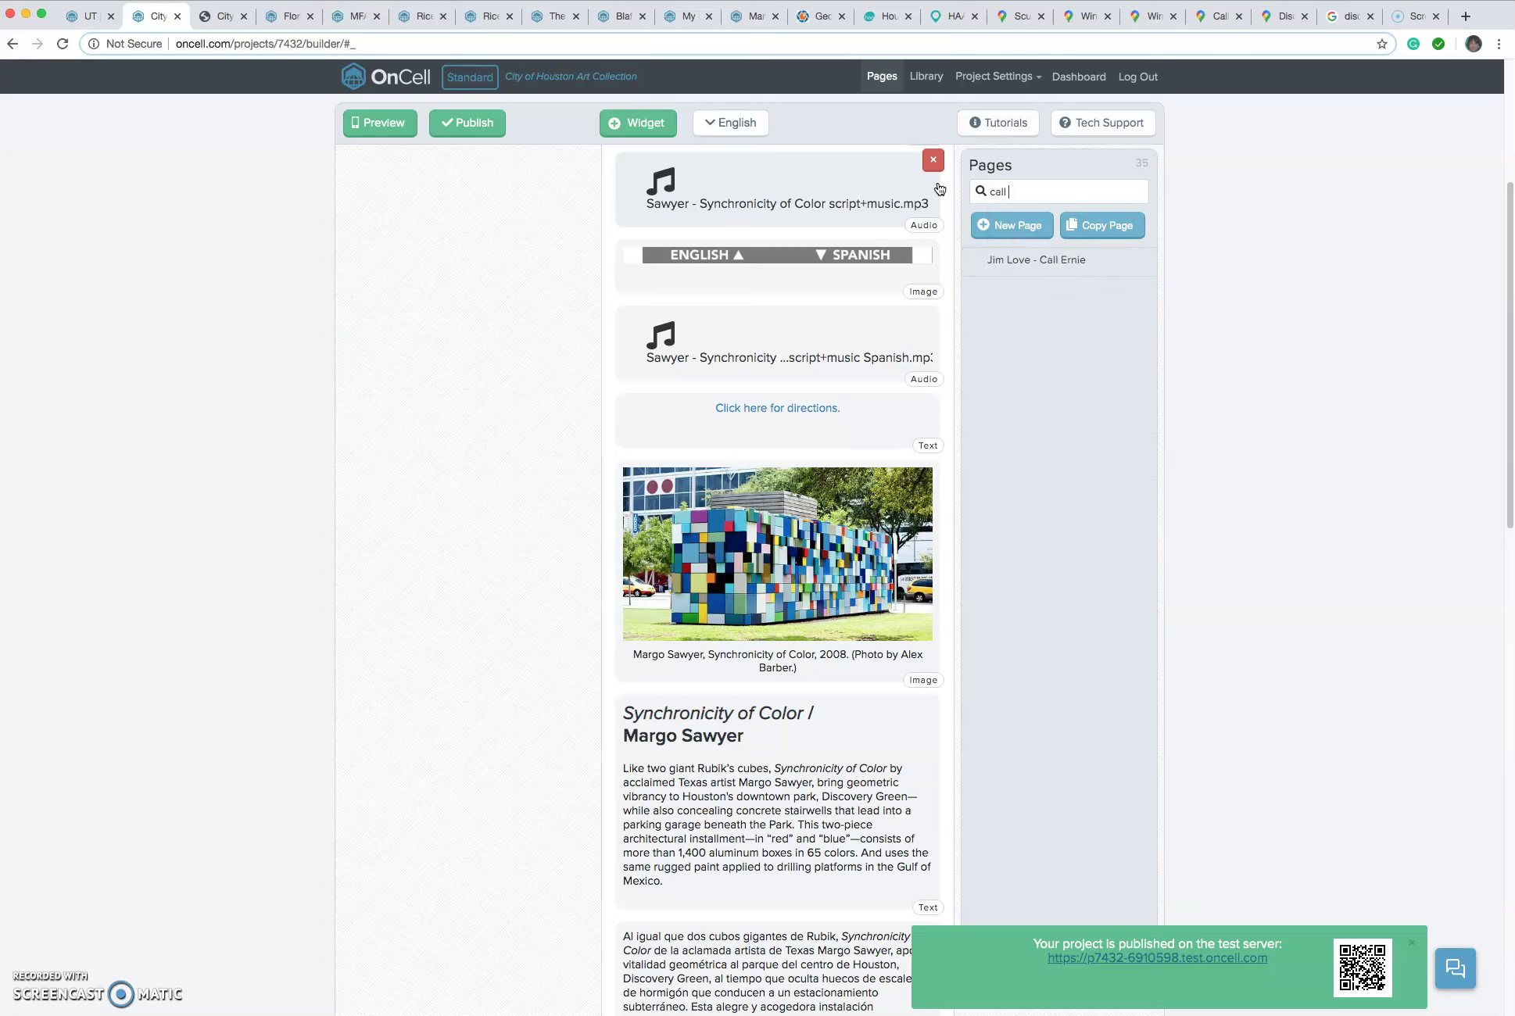
pyautogui.click(1008, 262)
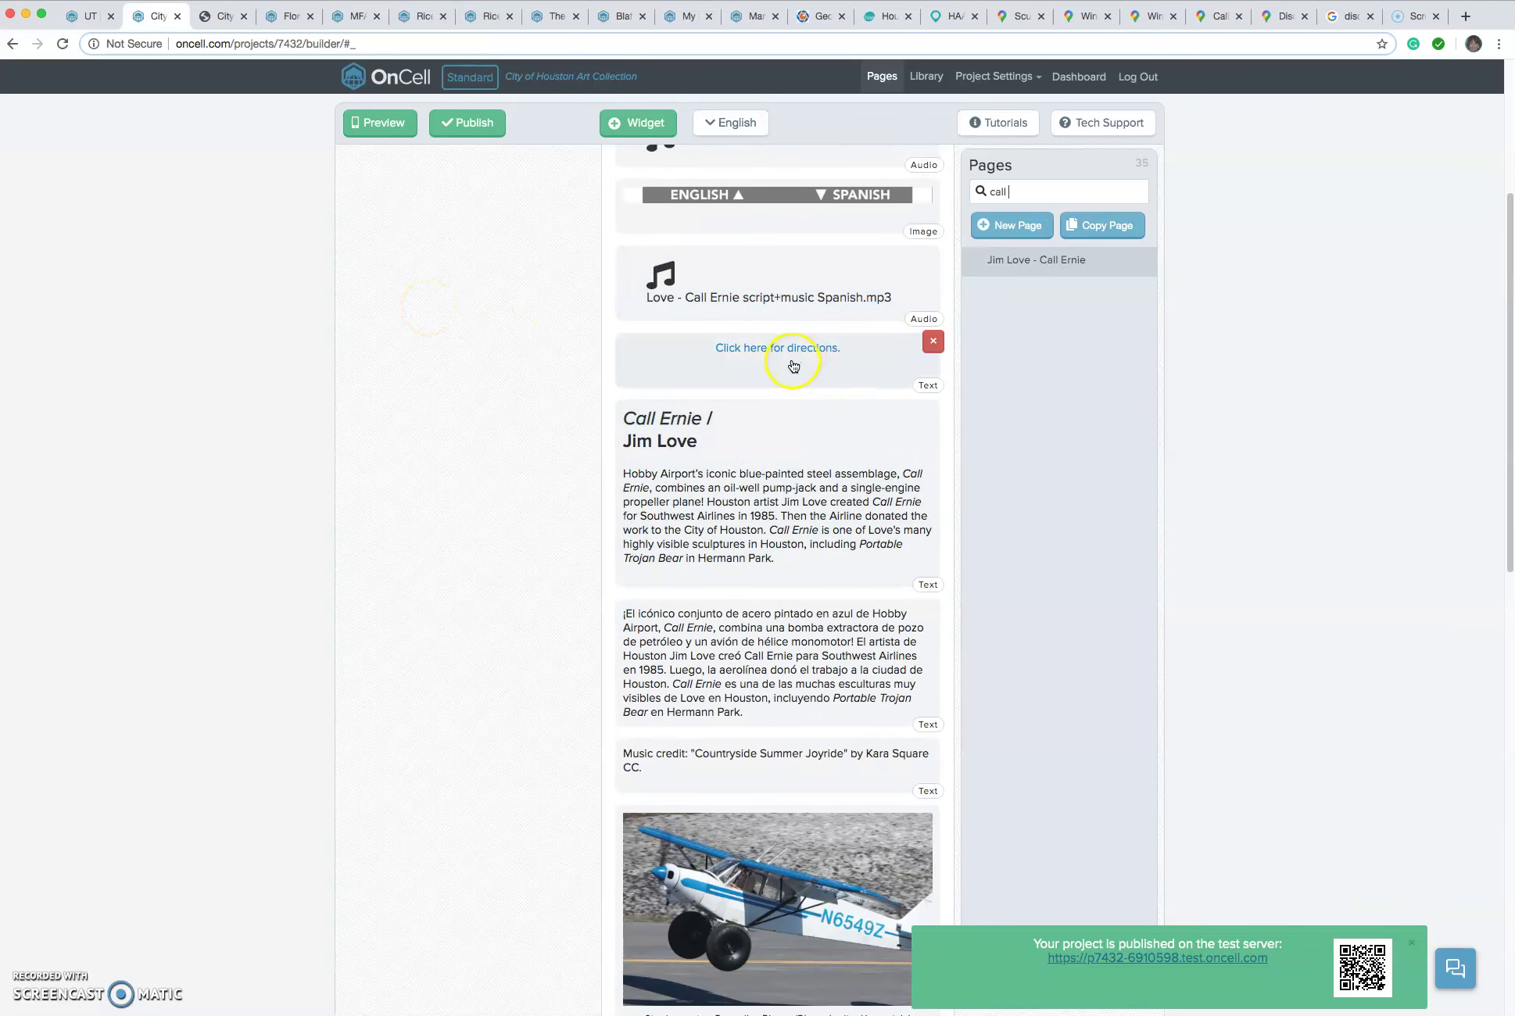
pyautogui.click(788, 366)
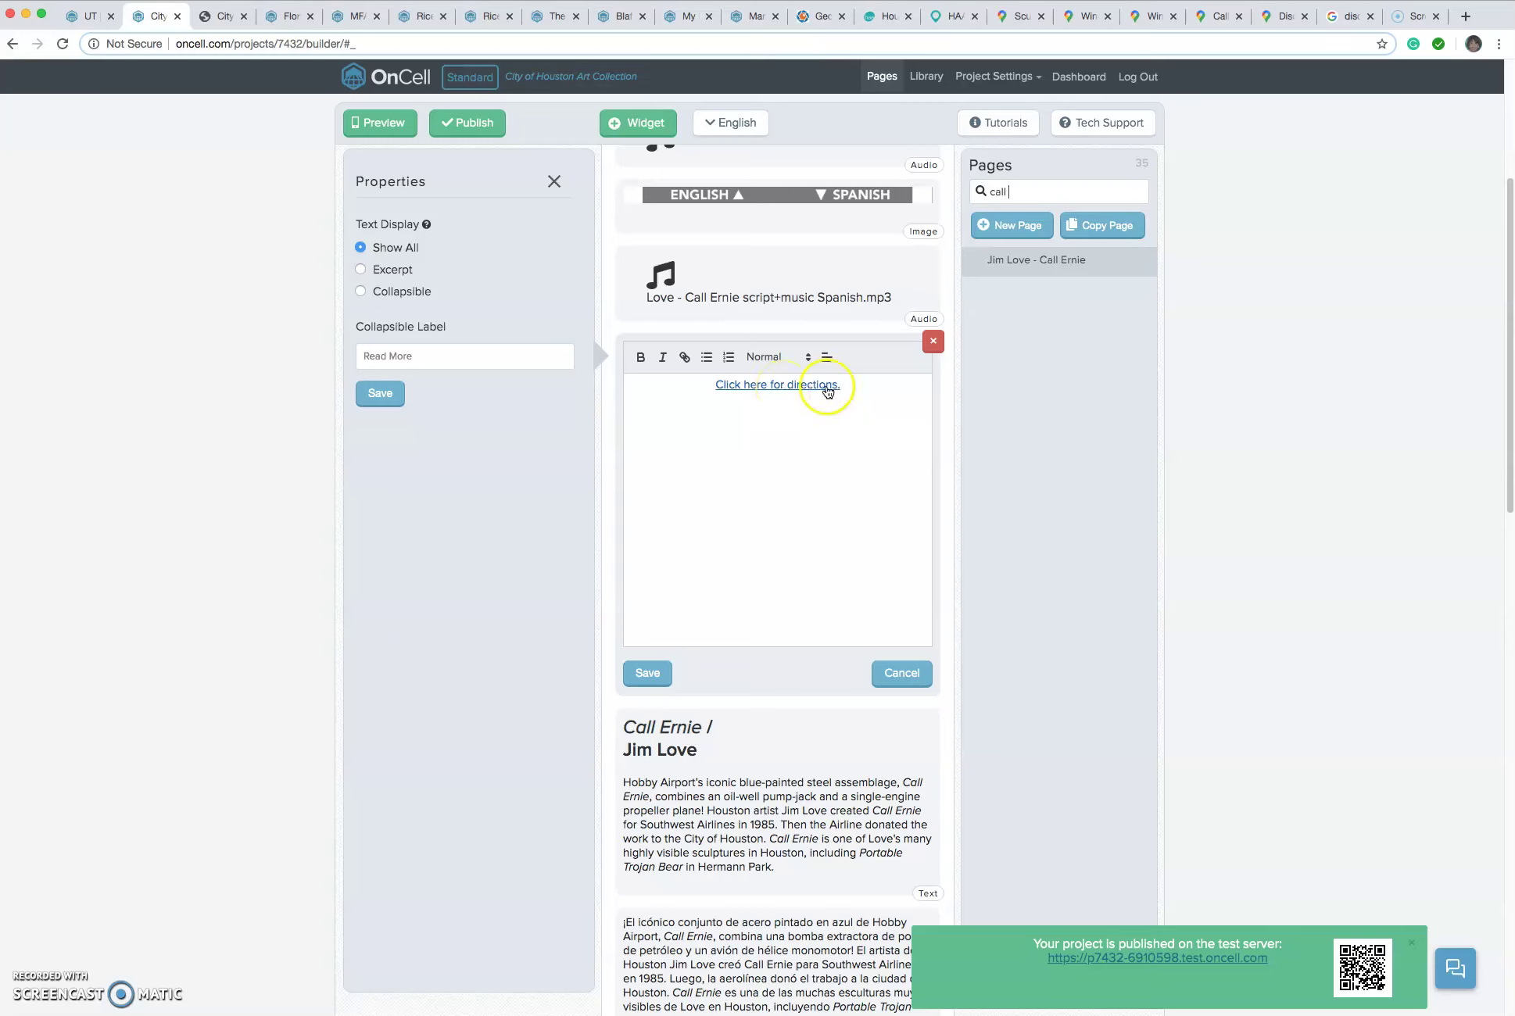
pyautogui.click(784, 392)
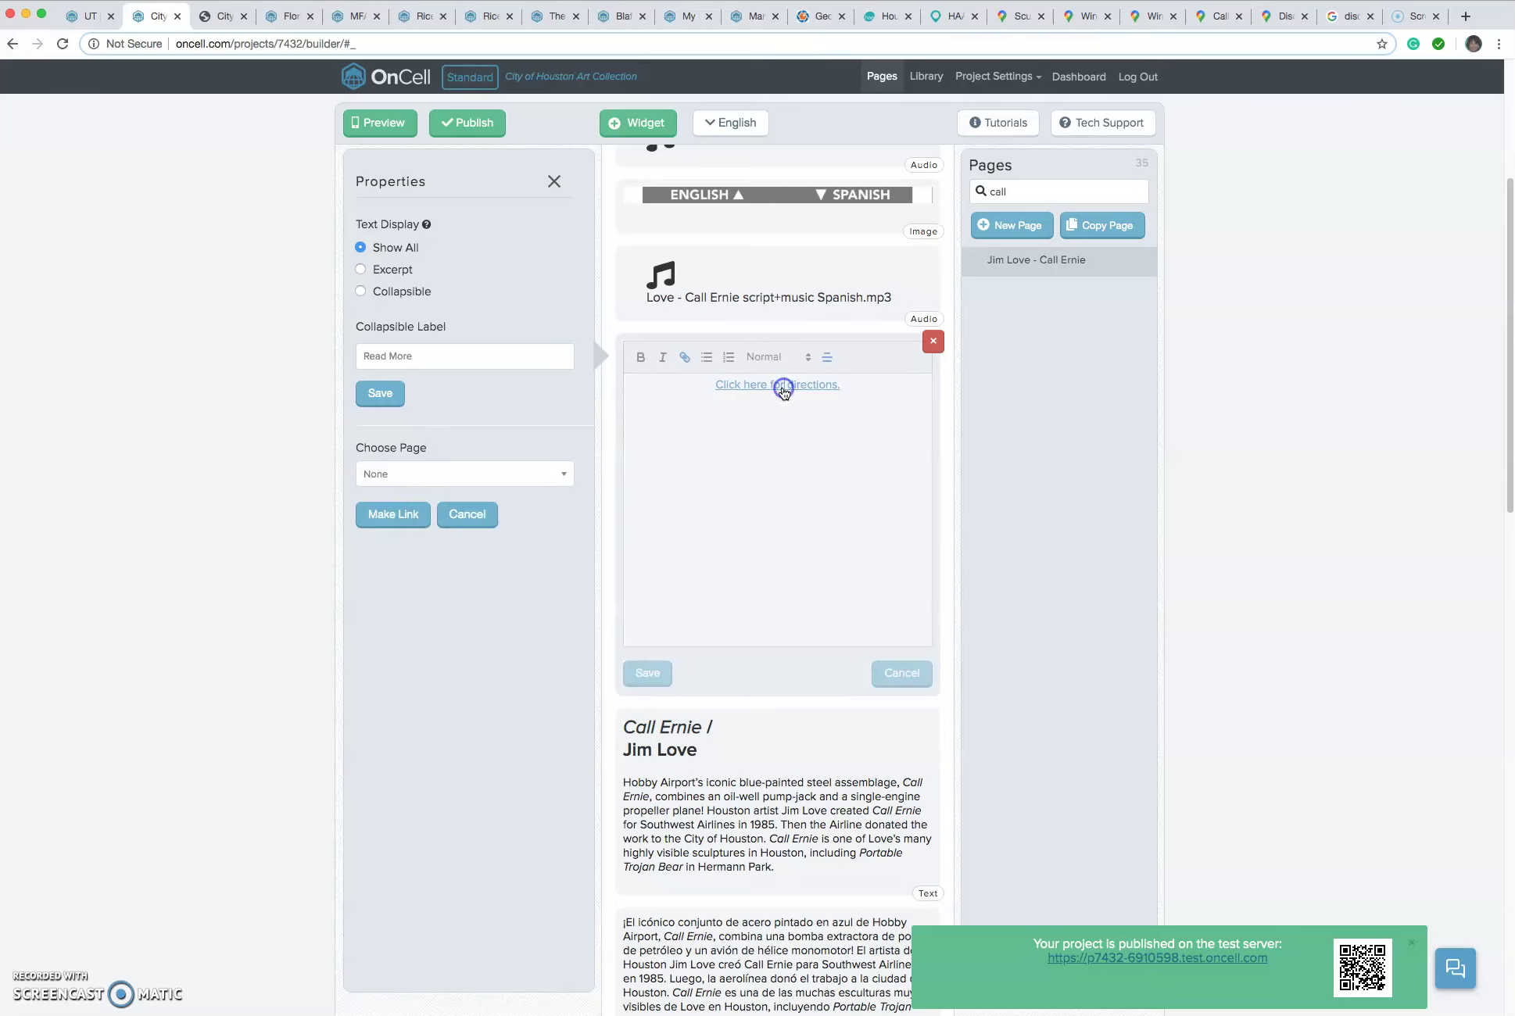
# Bring up the Call Ernie map in satellite view and zoom in close on its marker.
pyautogui.click(1025, 18)
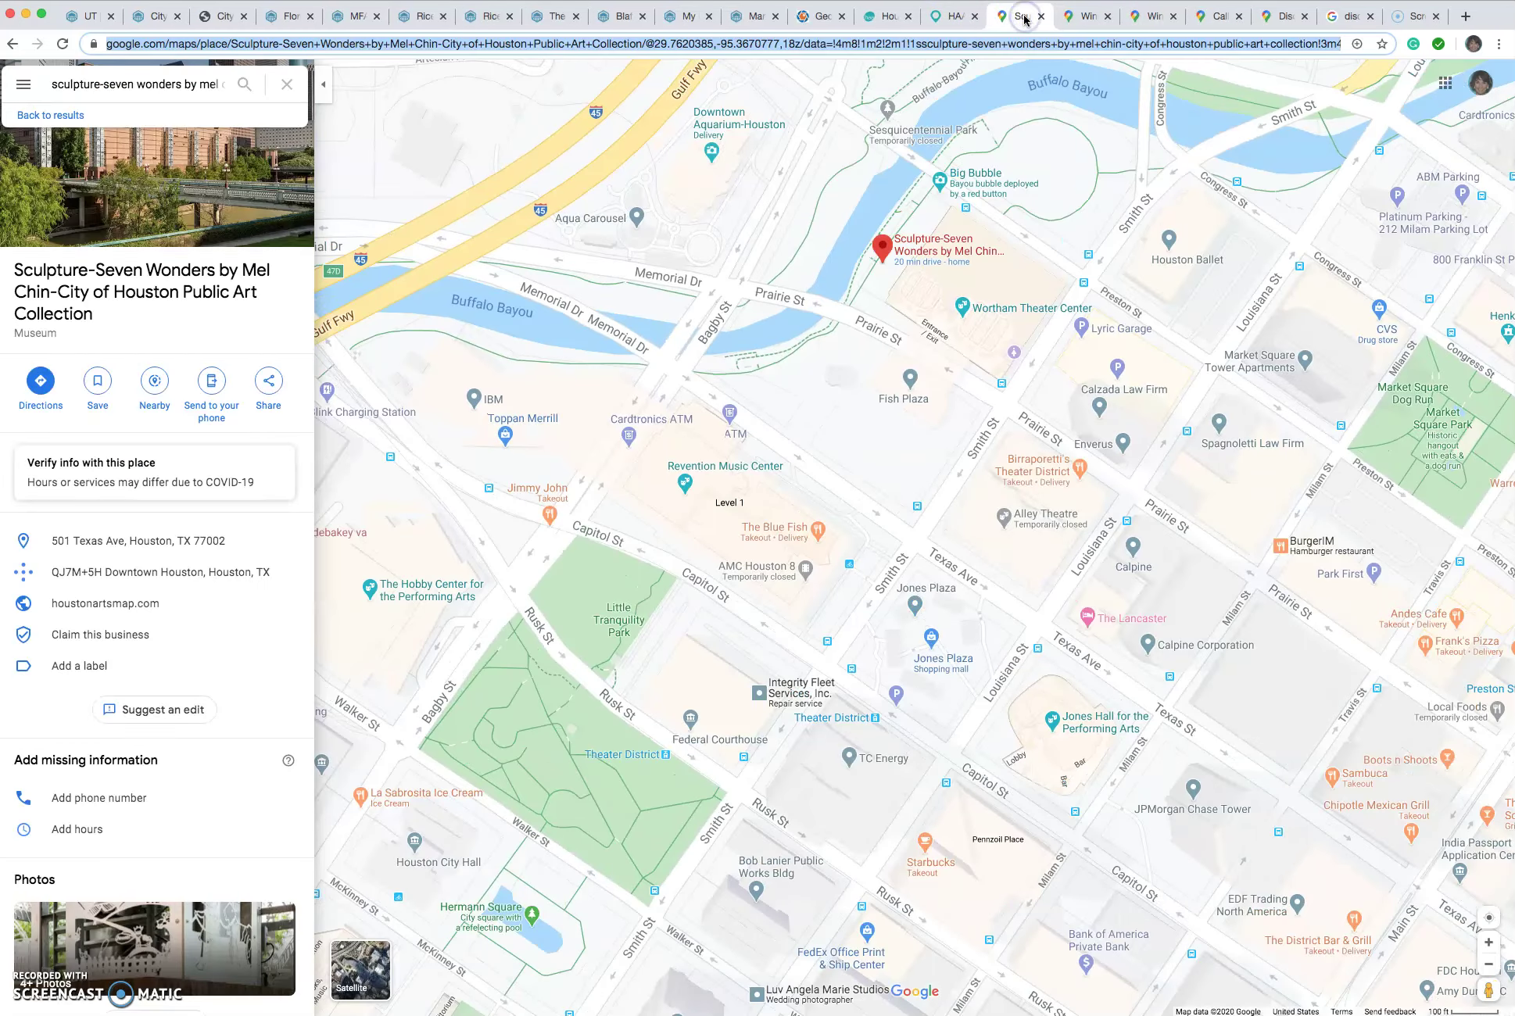
pyautogui.click(1094, 17)
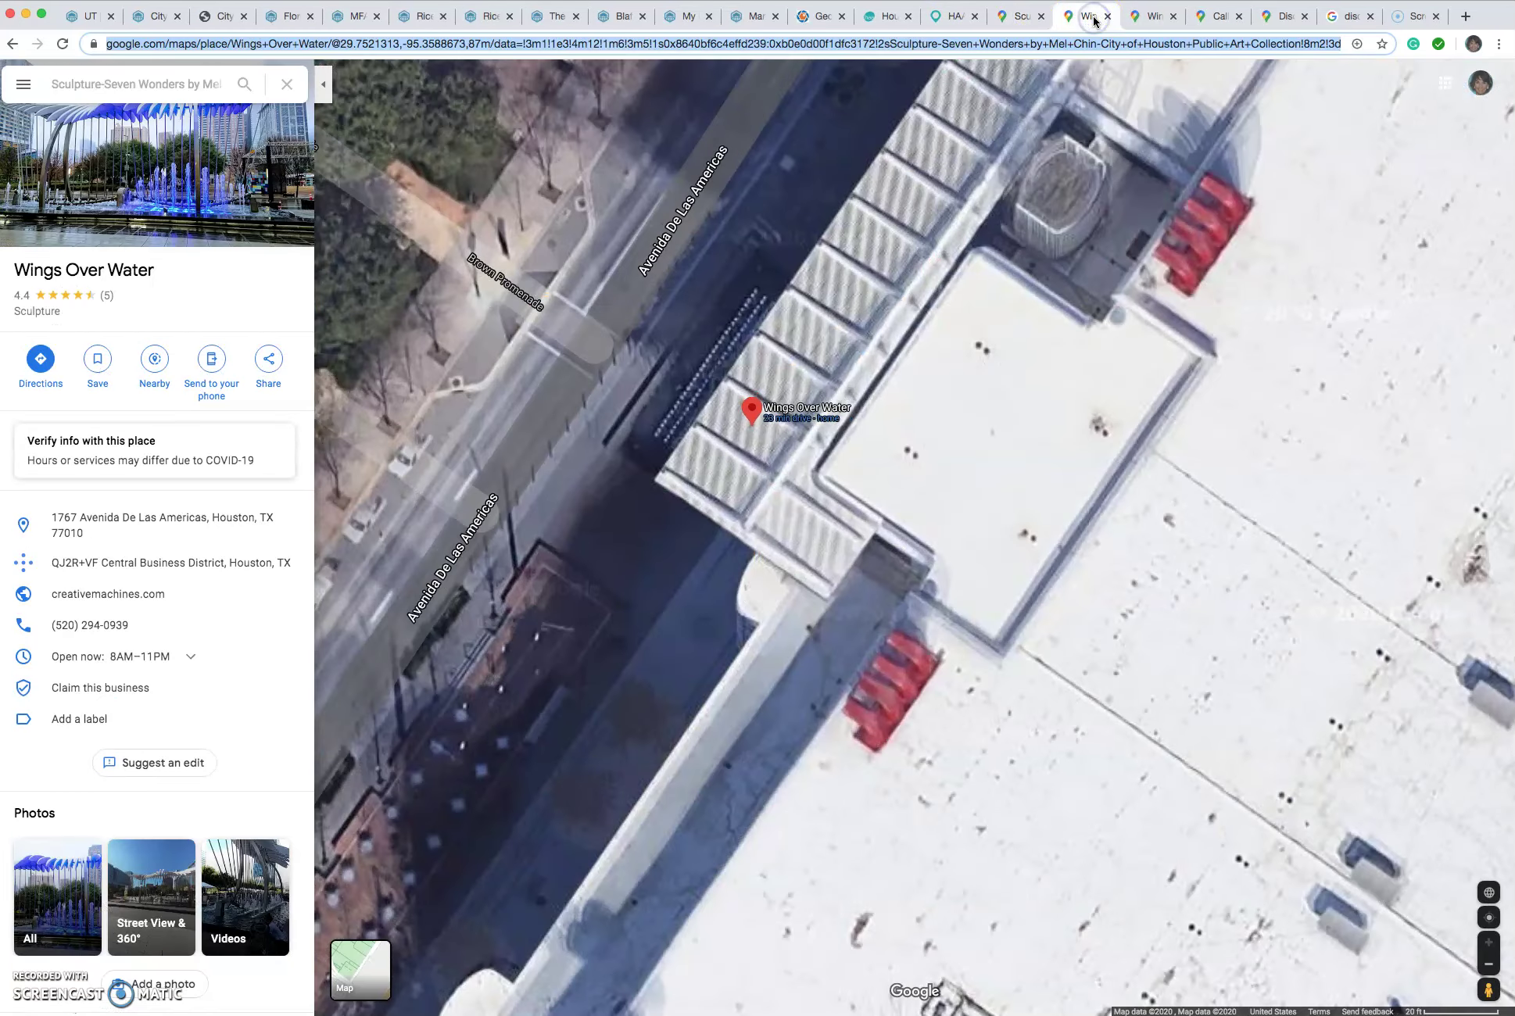
pyautogui.click(1154, 17)
pyautogui.click(1218, 18)
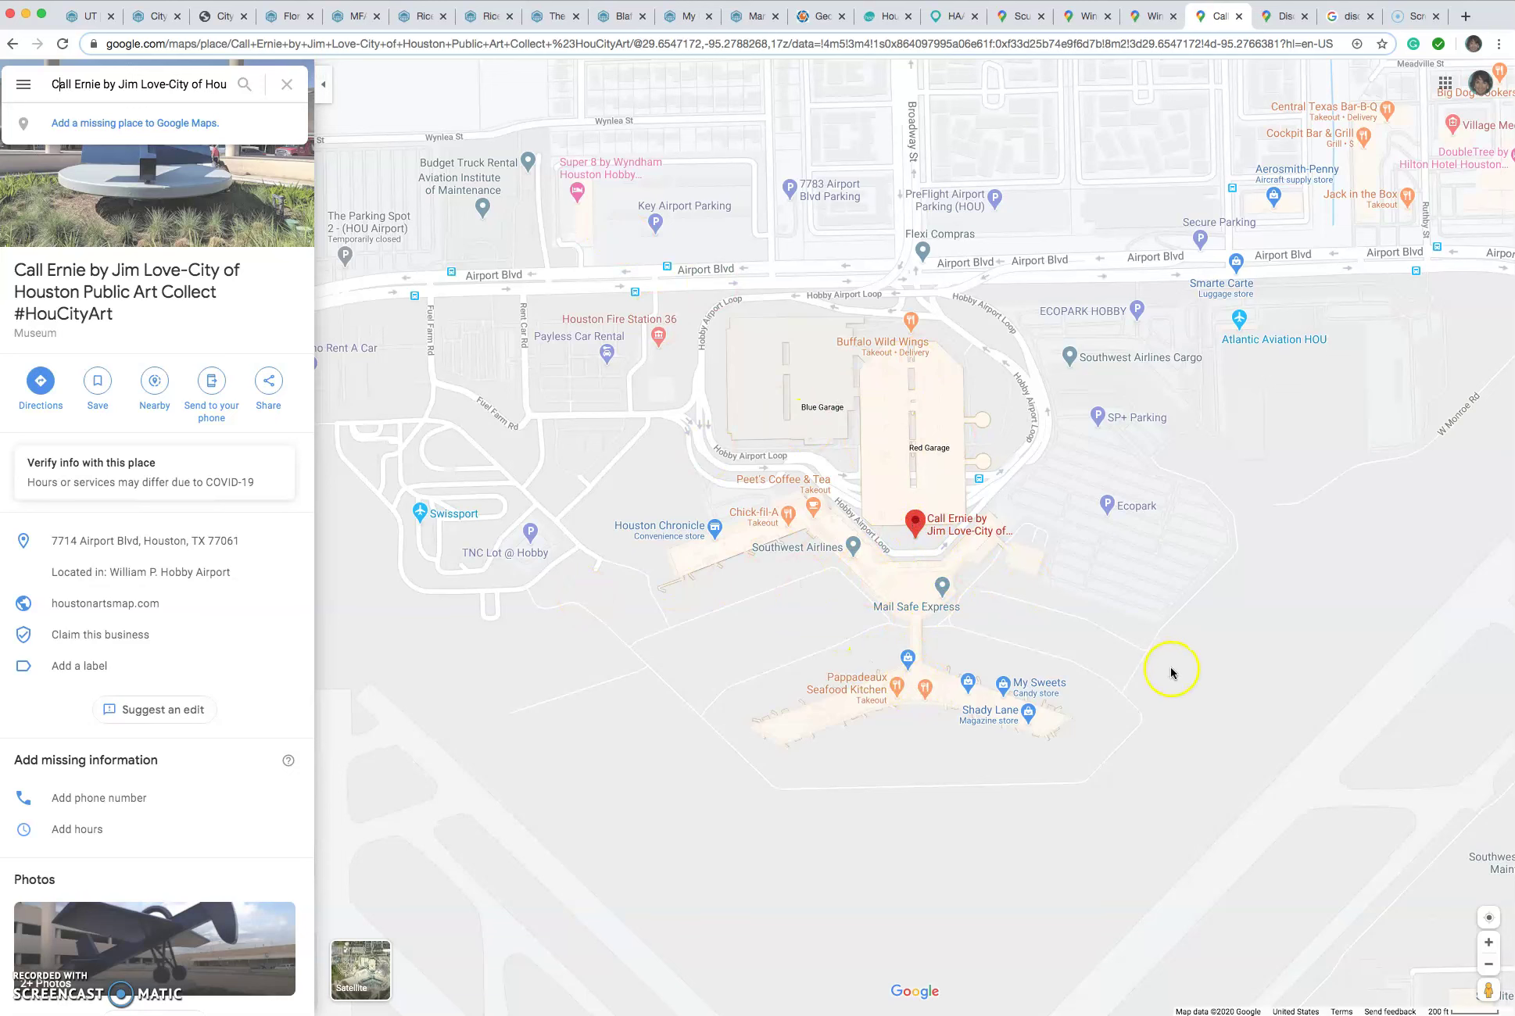
pyautogui.click(361, 968)
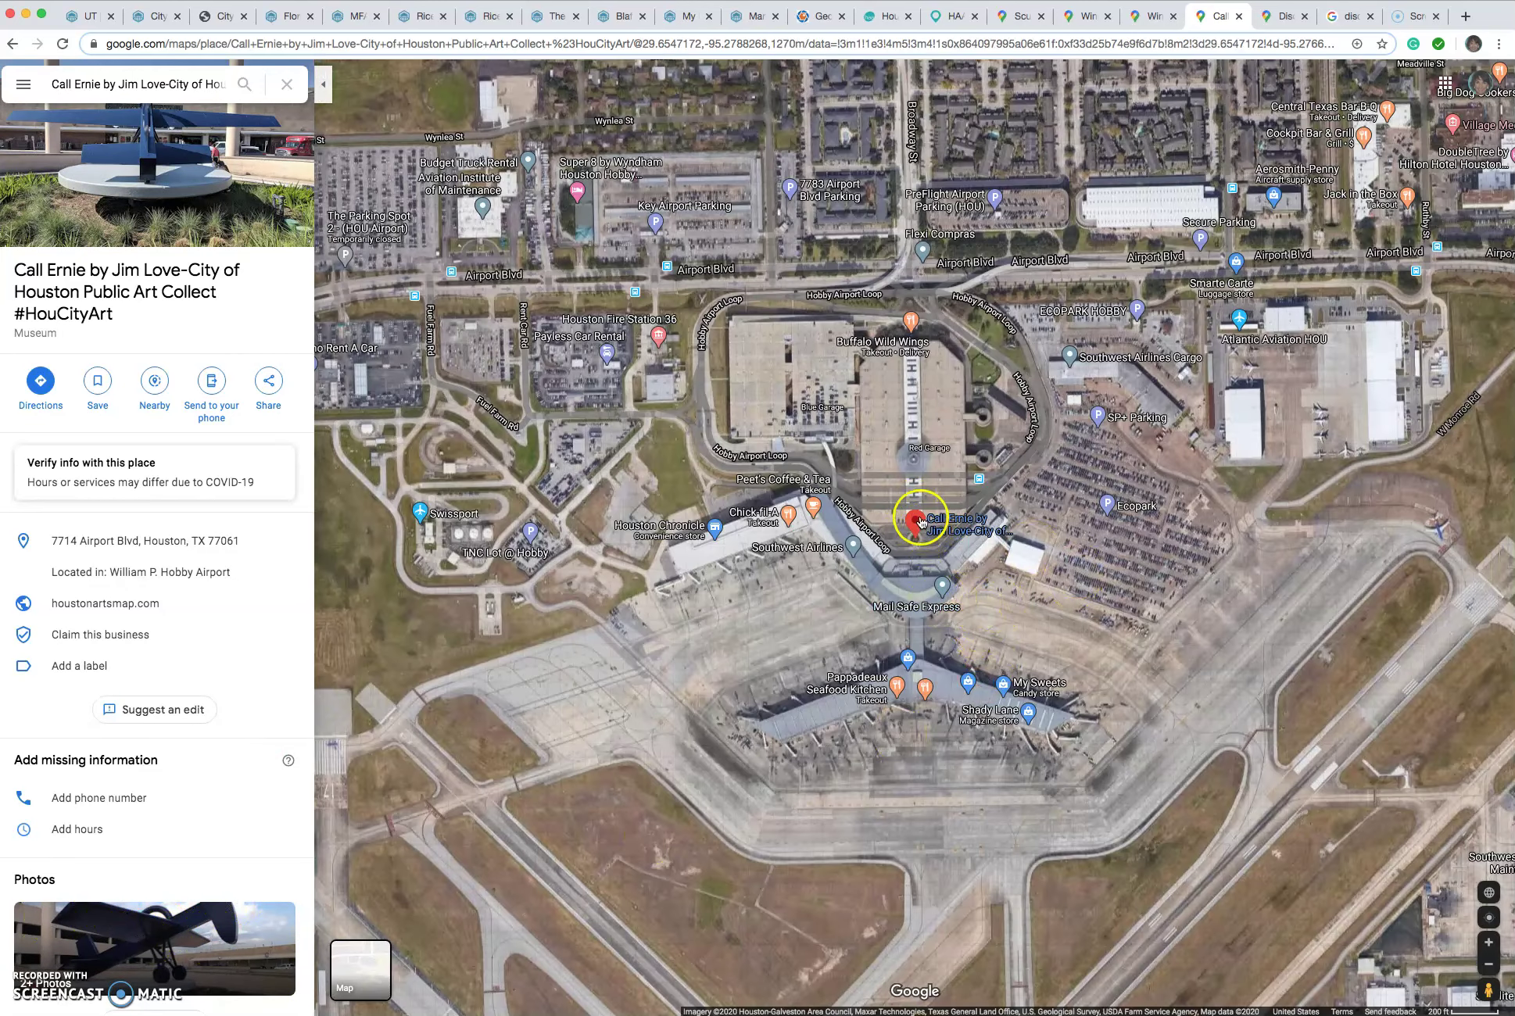
pyautogui.click(1490, 943)
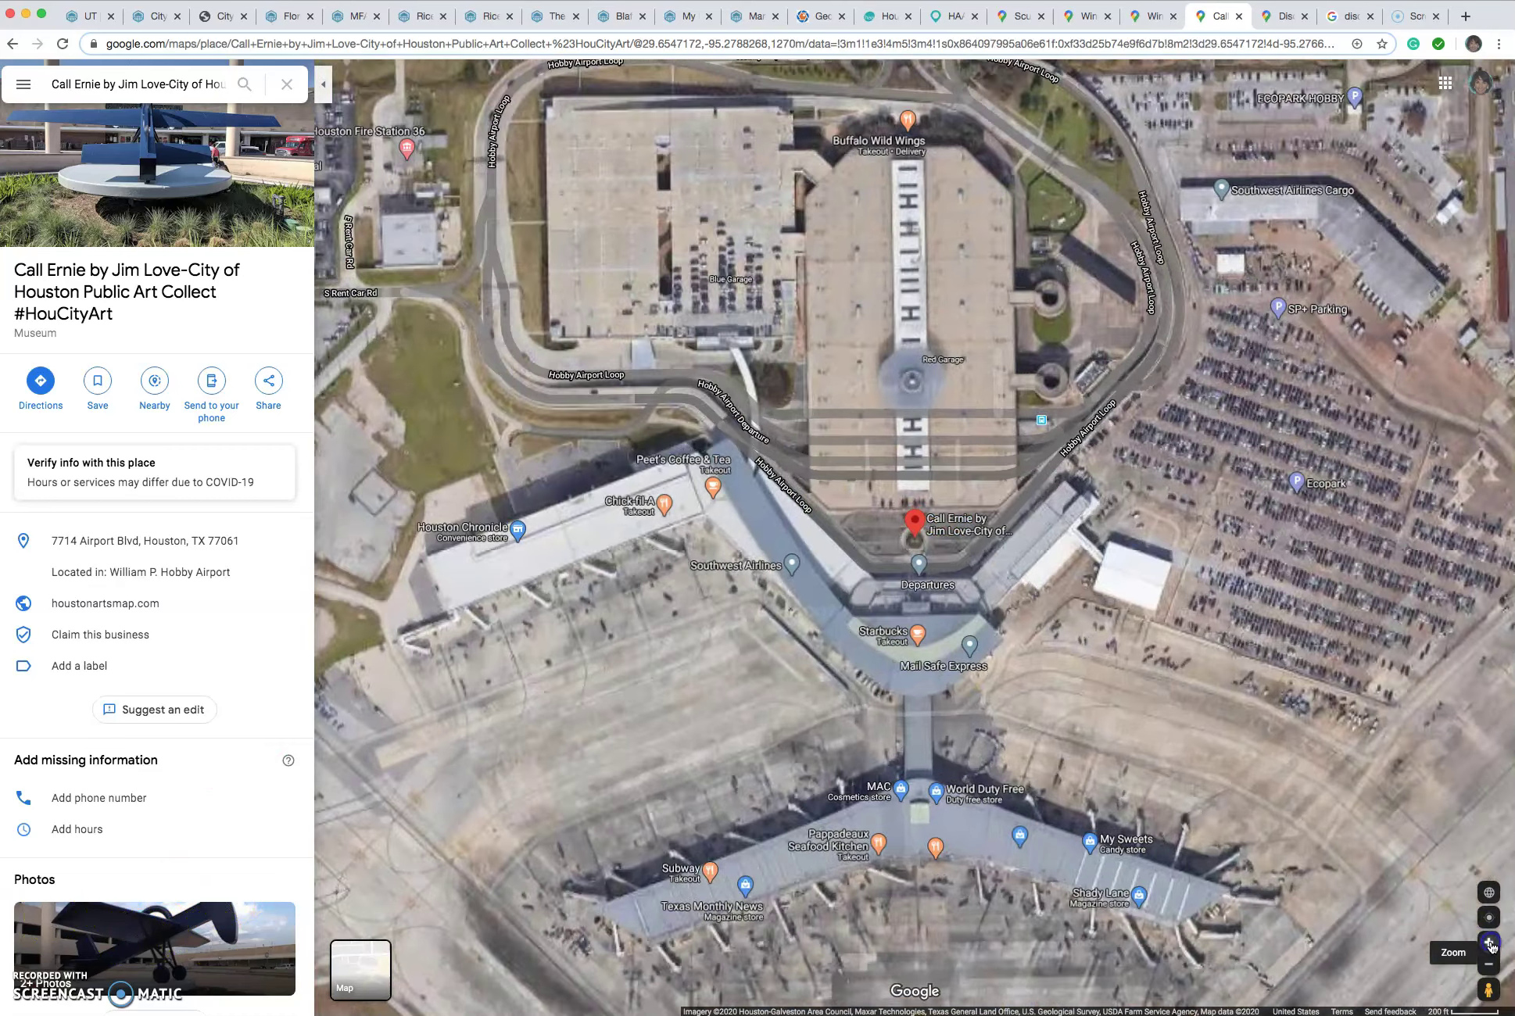
pyautogui.click(1490, 944)
pyautogui.click(1490, 944)
pyautogui.click(1490, 944)
pyautogui.click(1490, 943)
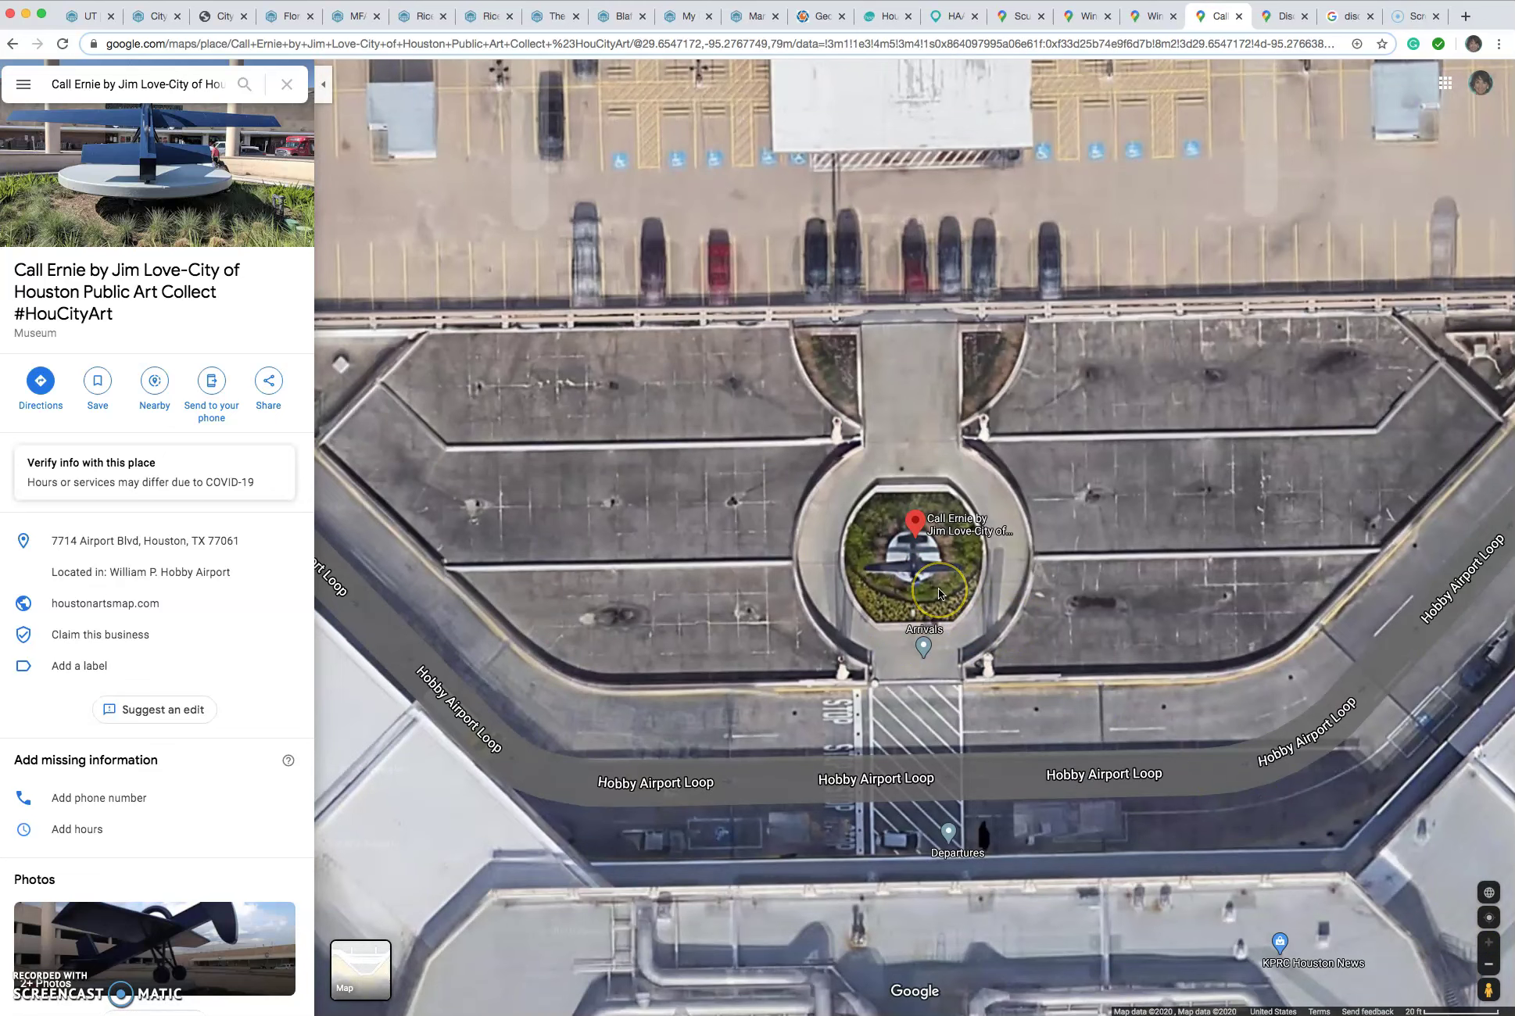
# Copy the Call Ernie by Jim Love place's web address.
pyautogui.click(909, 582)
pyautogui.click(897, 587)
pyautogui.click(948, 599)
pyautogui.click(260, 42)
pyautogui.click(164, 53)
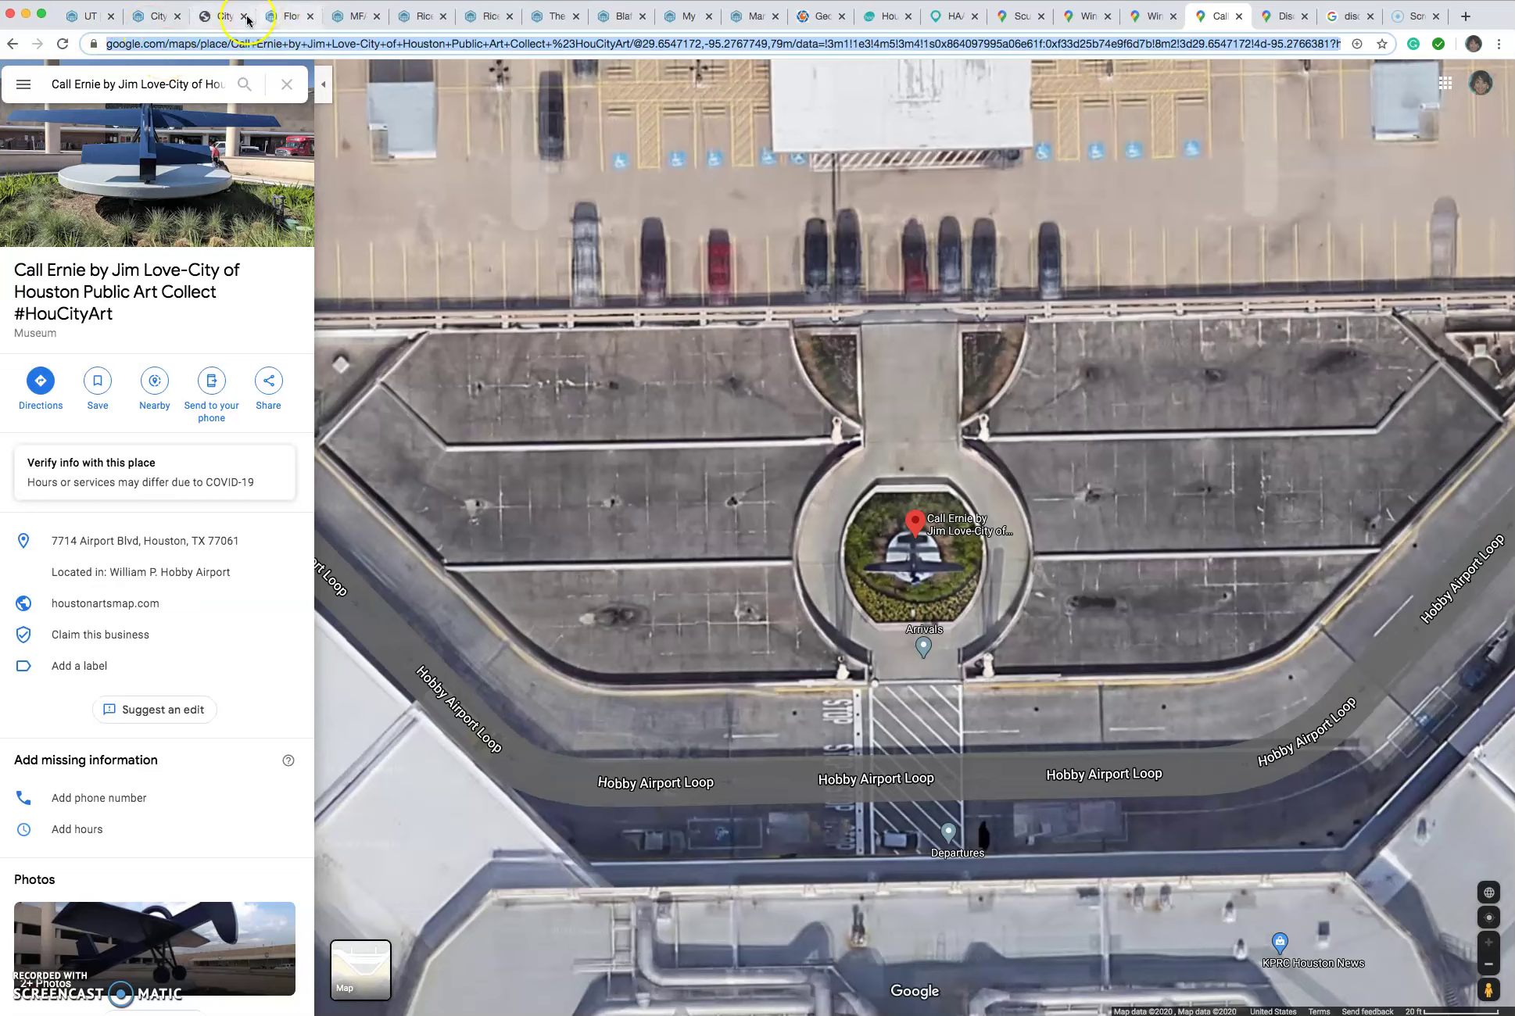
# Link the Call Ernie directions text to the copied Google Maps address as an external Web link.
pyautogui.click(158, 15)
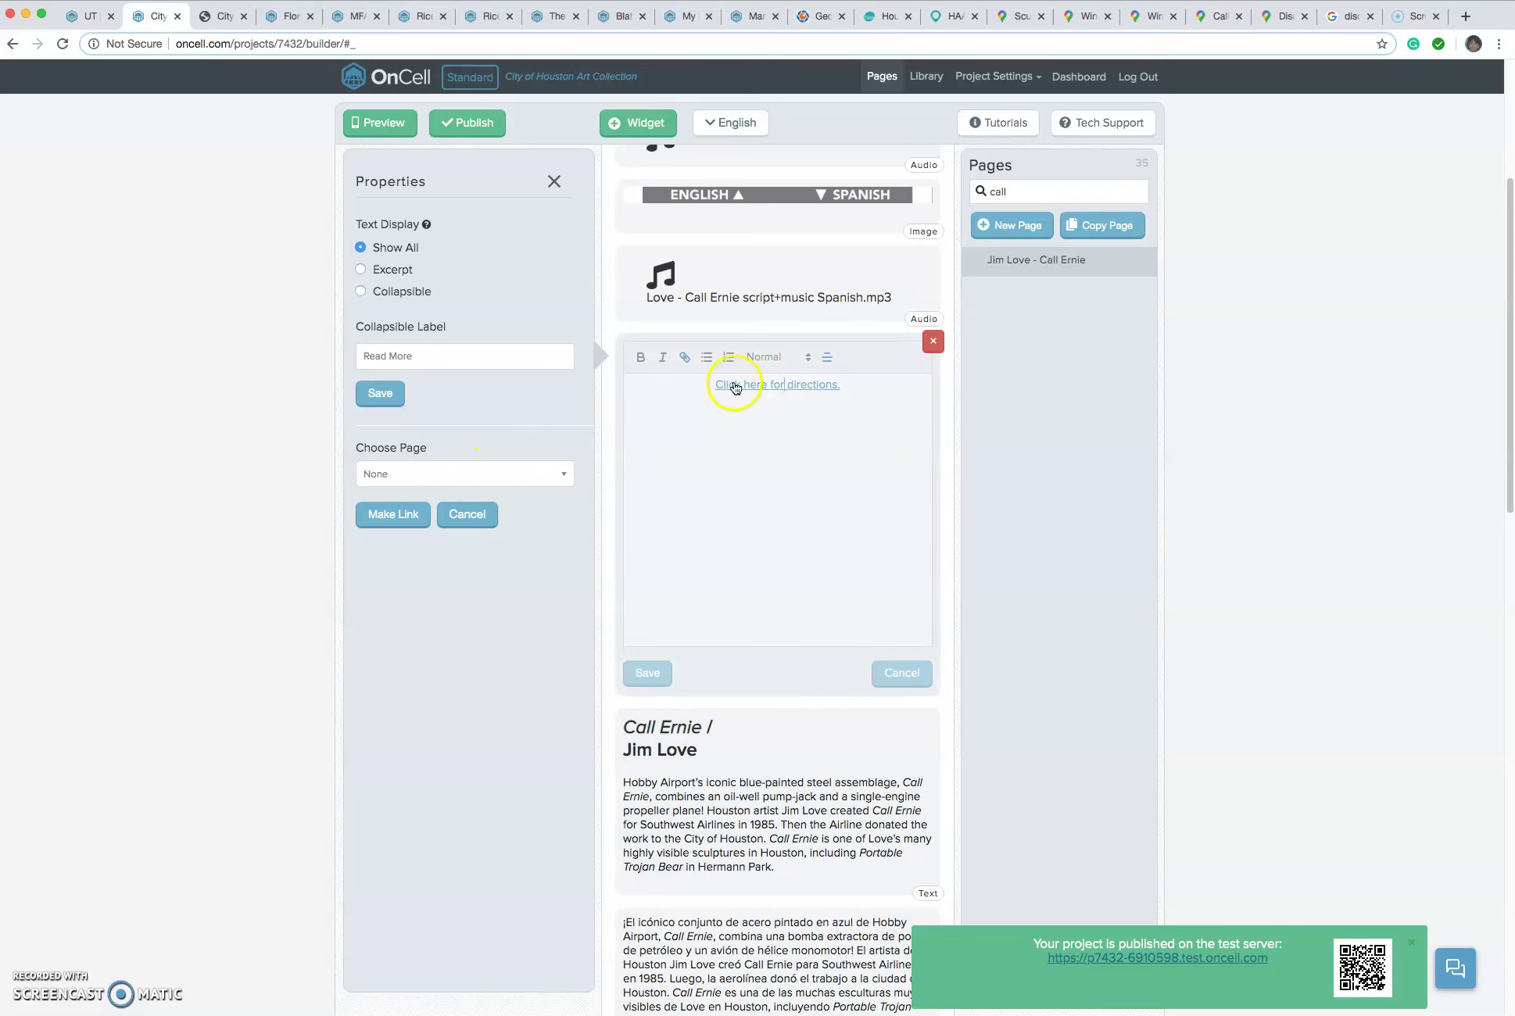
pyautogui.click(783, 387)
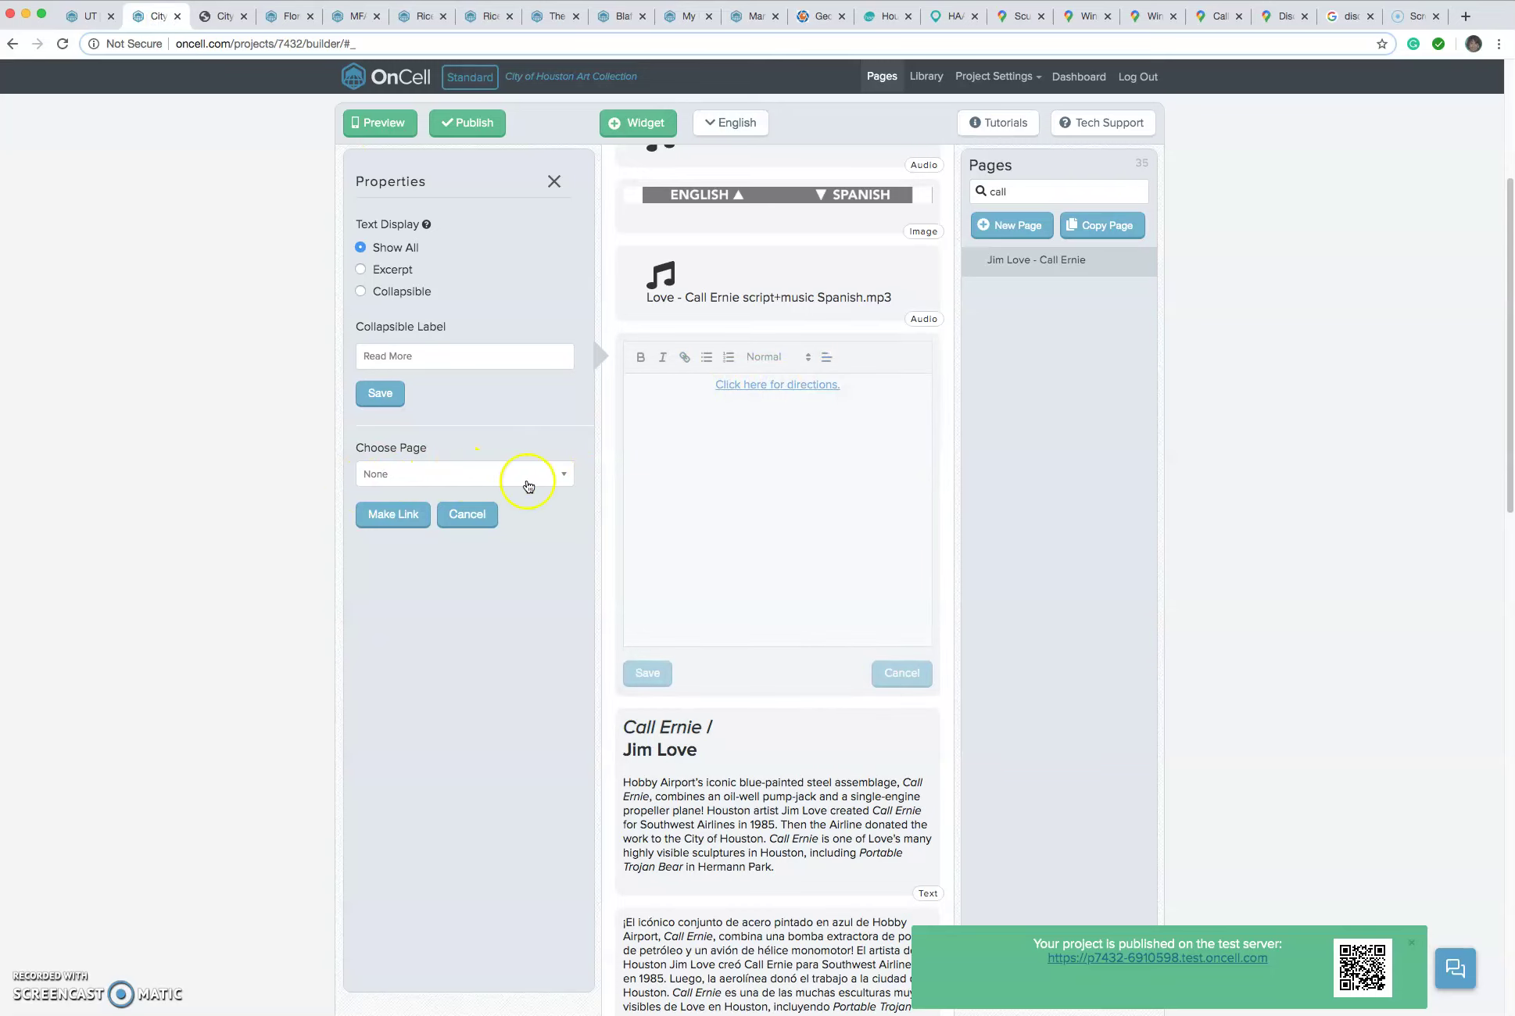
pyautogui.click(567, 476)
pyautogui.scroll(-10, 469, 578)
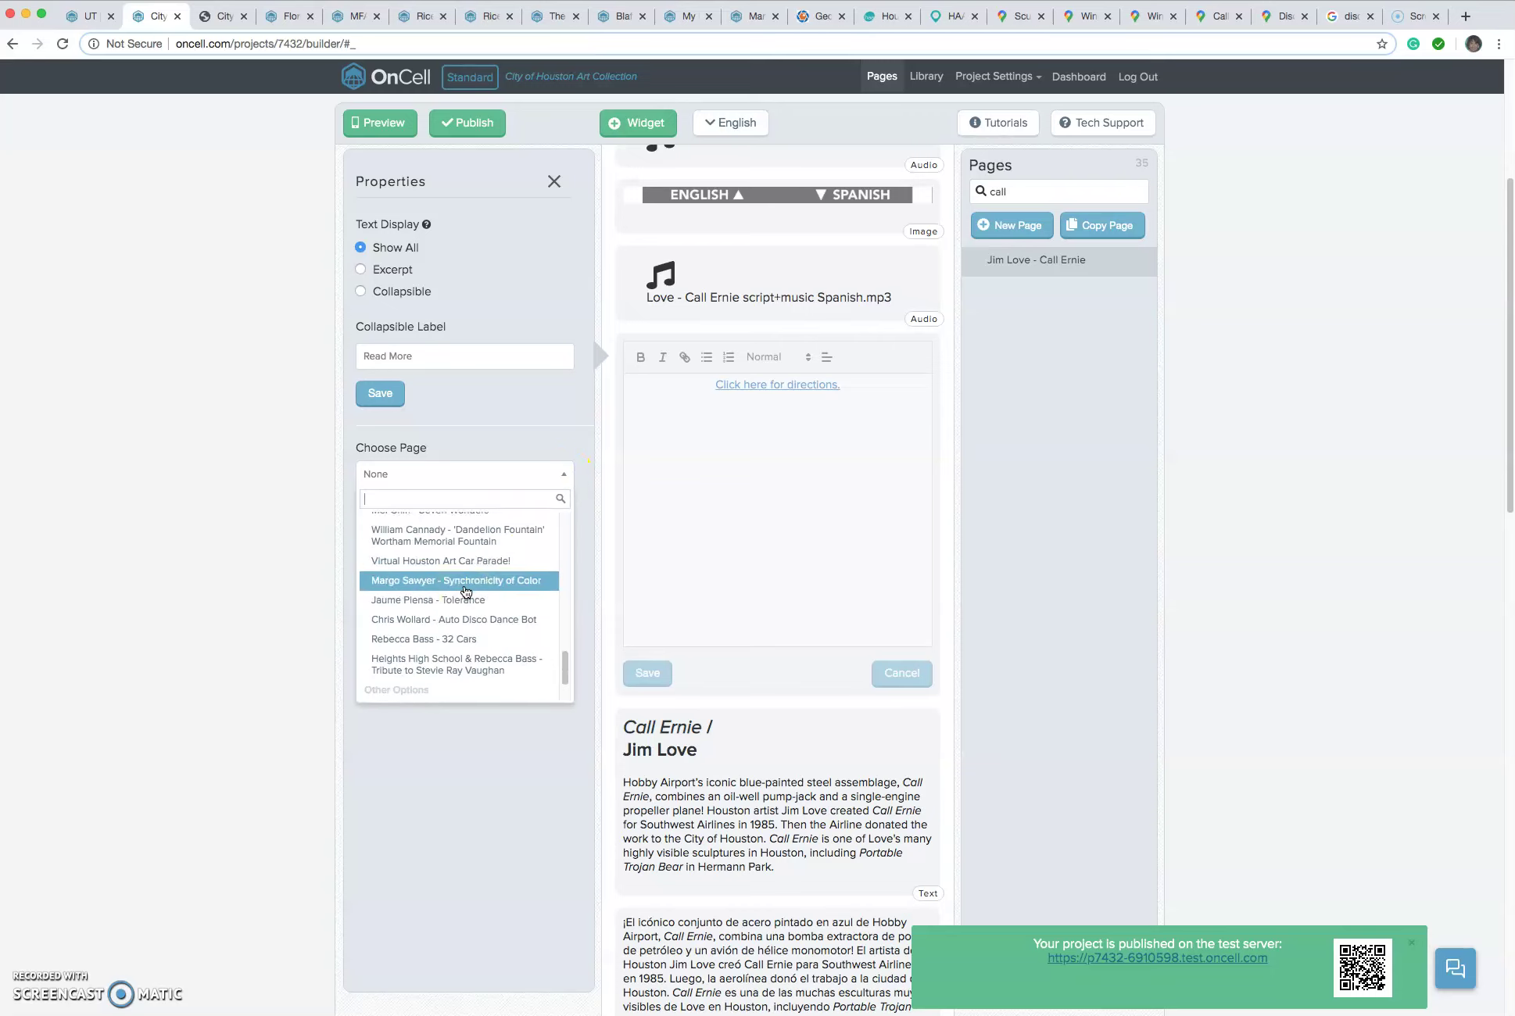
pyautogui.scroll(-2, 466, 592)
pyautogui.click(387, 658)
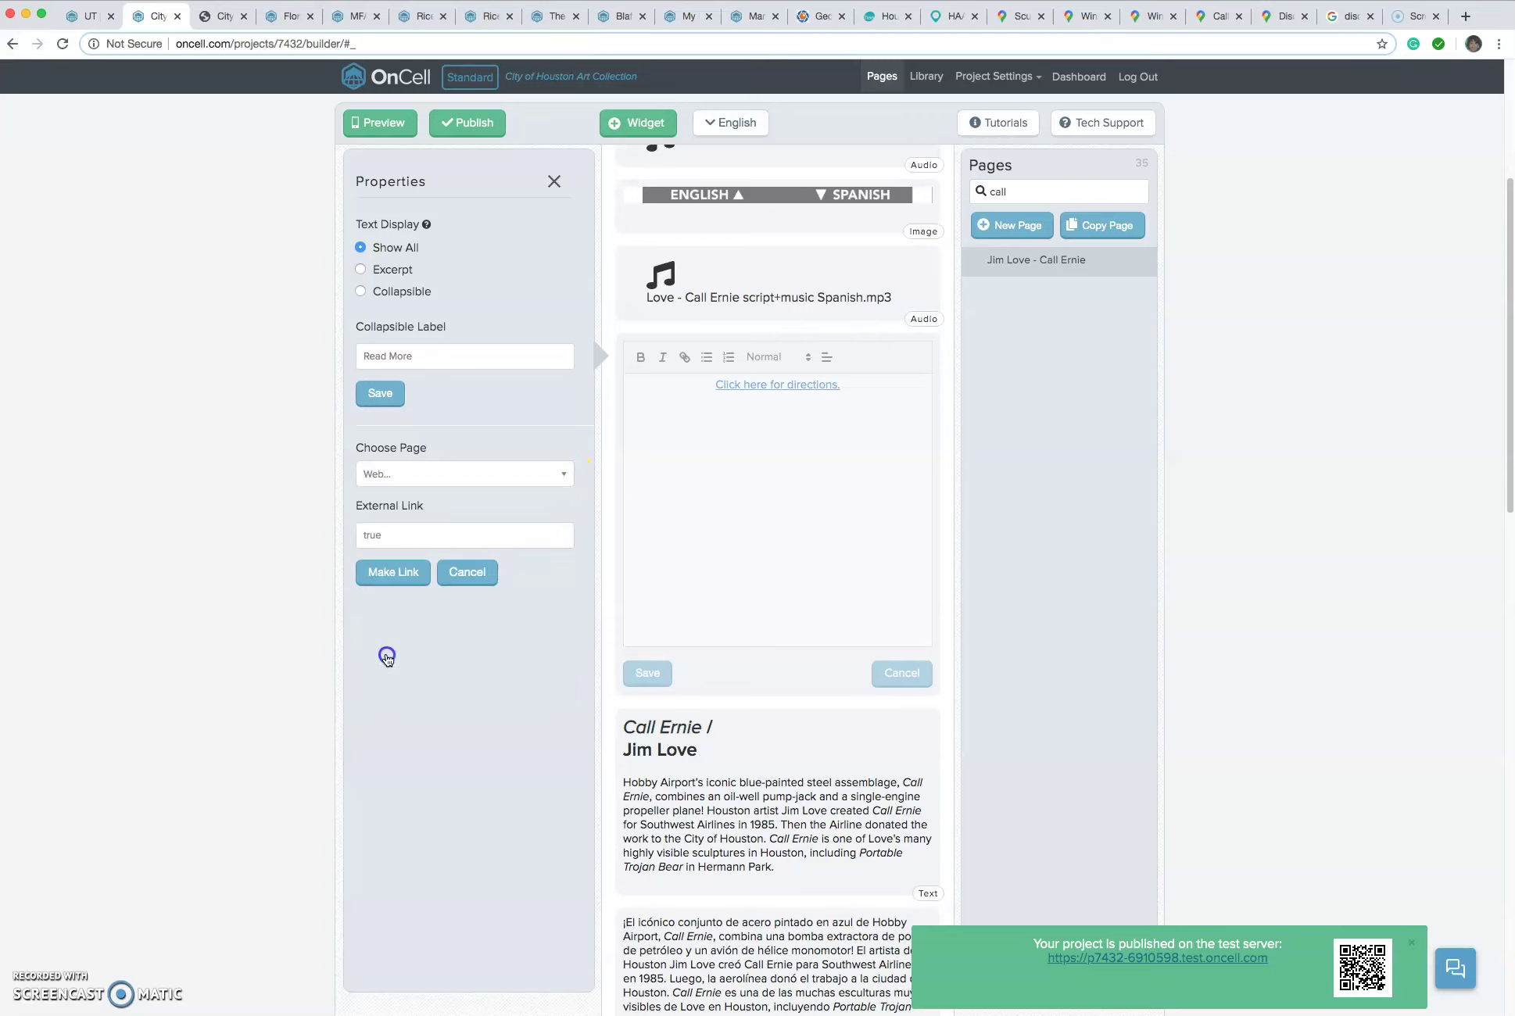
pyautogui.doubleClick(390, 536)
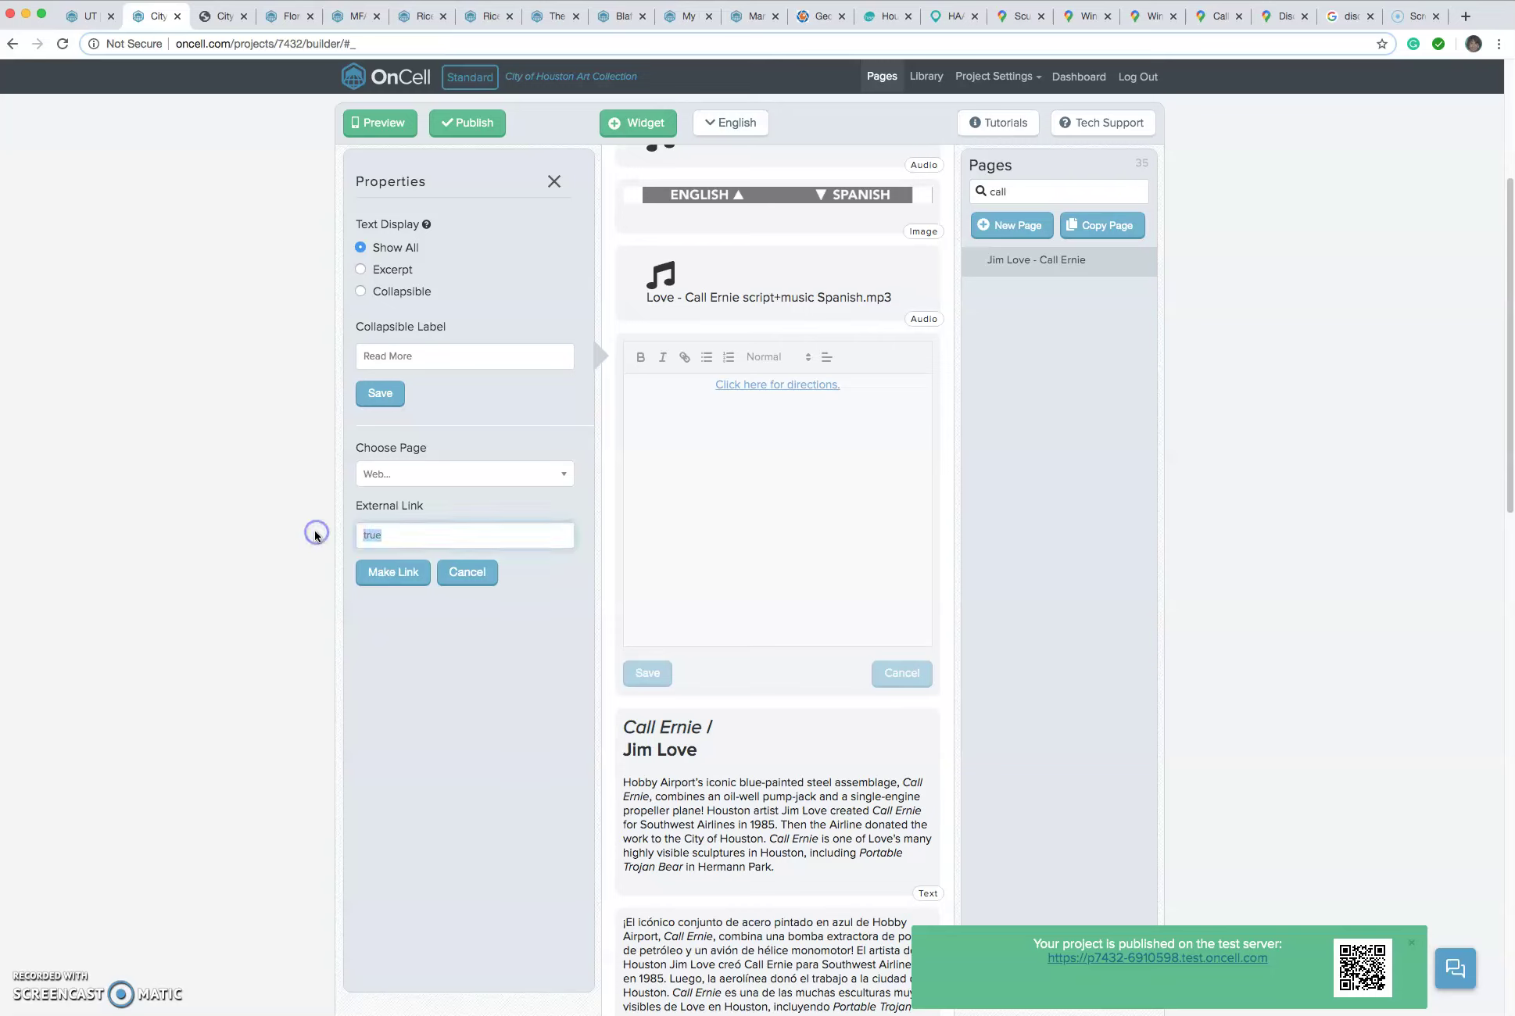
pyautogui.press('super+v')
pyautogui.click(418, 542)
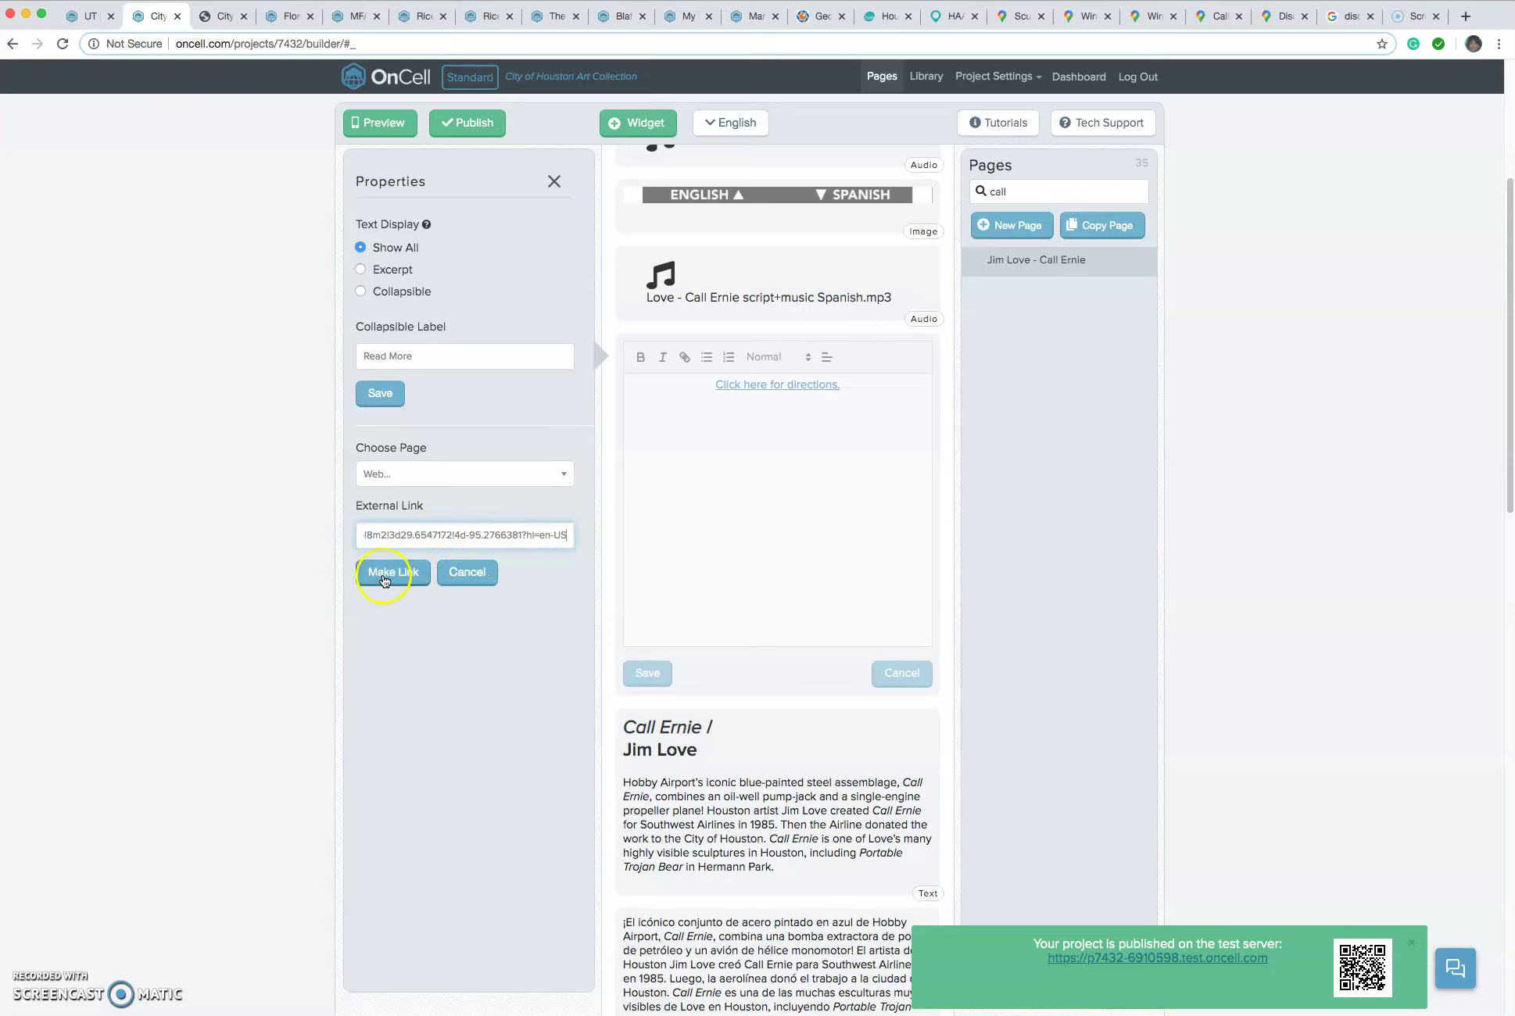
pyautogui.click(383, 580)
pyautogui.click(765, 668)
# Make 'Click here for directions' a centred Heading 2 and save the text block.
pyautogui.click(786, 370)
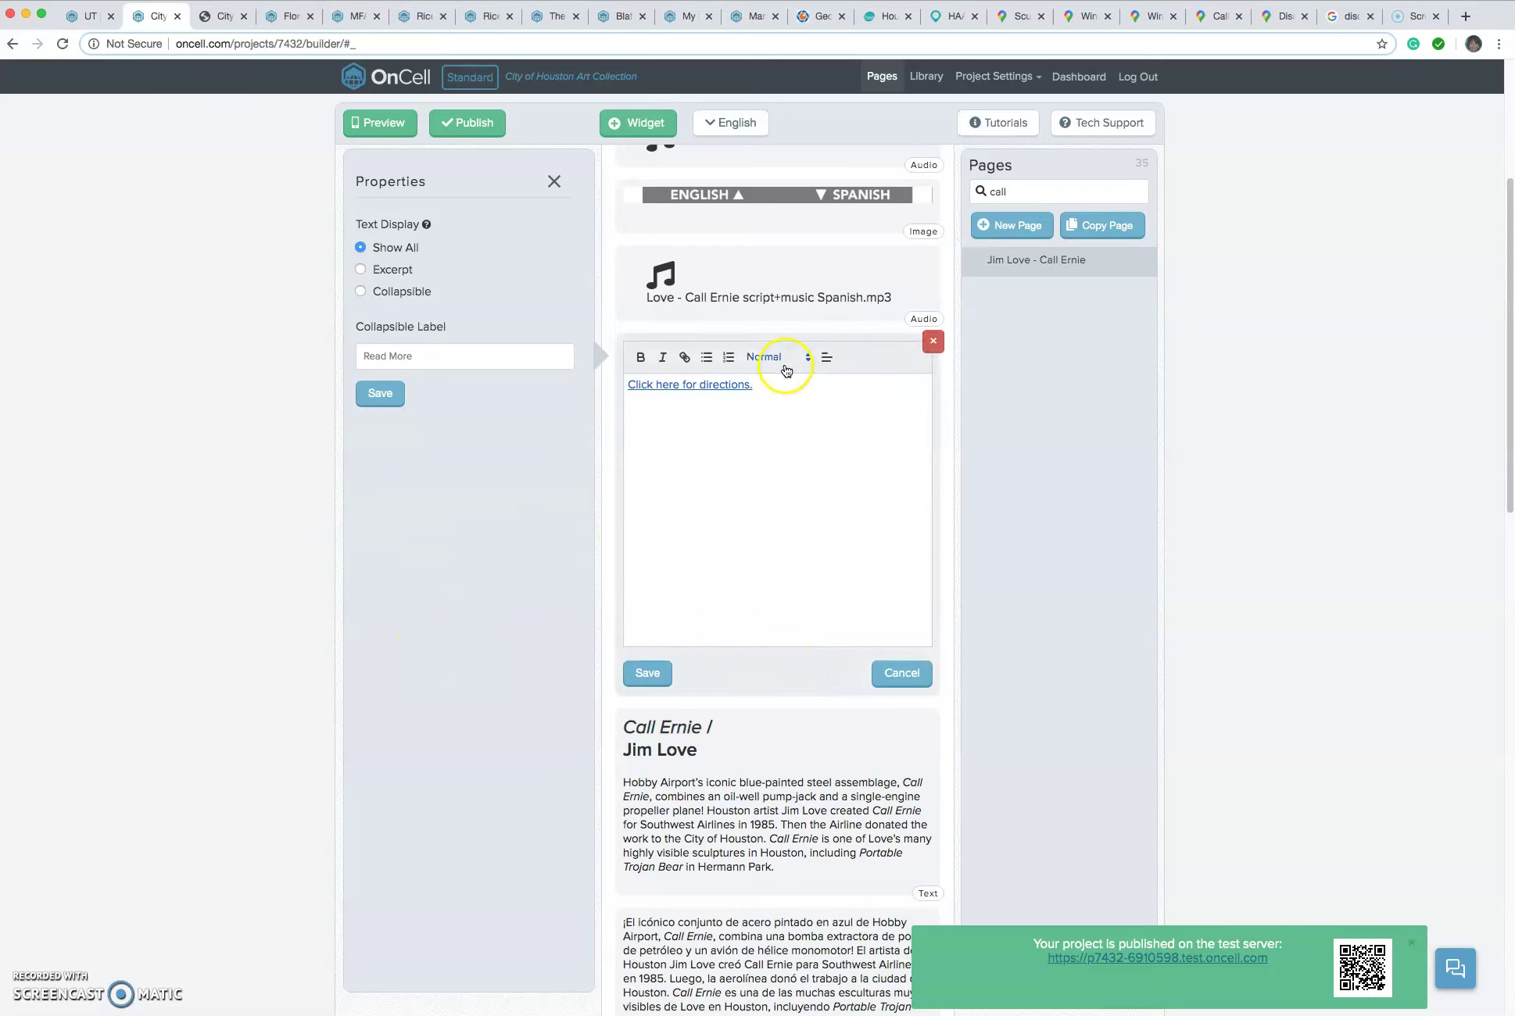
pyautogui.click(762, 388)
pyautogui.moveTo(790, 381); pyautogui.dragTo(606, 379)
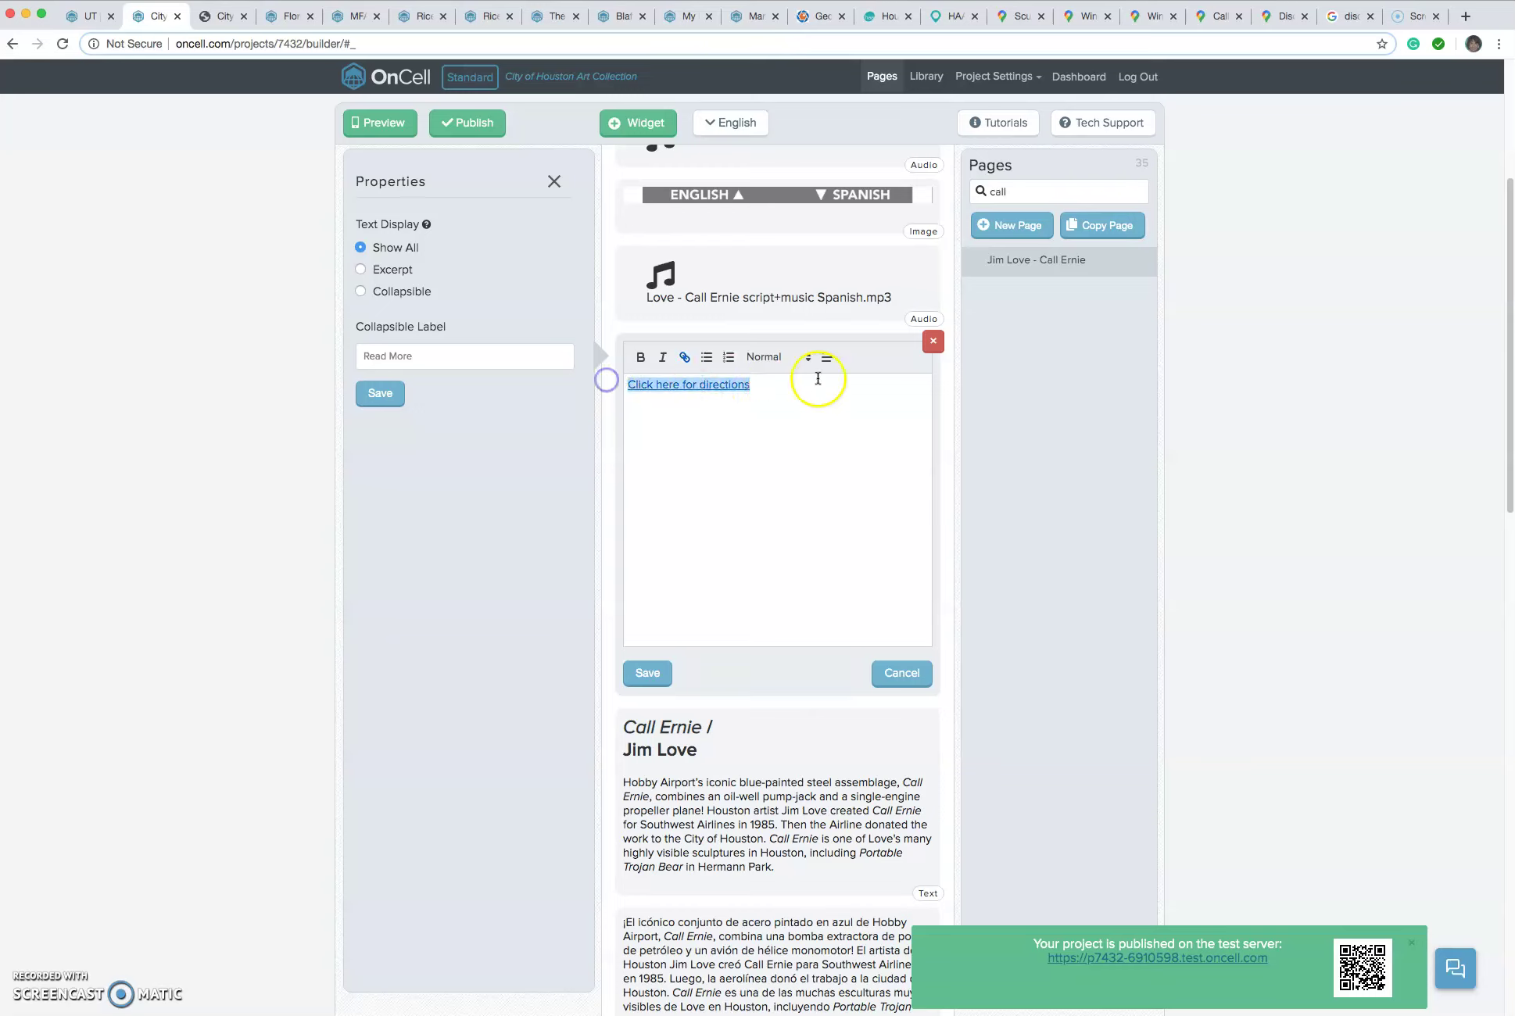
pyautogui.click(766, 357)
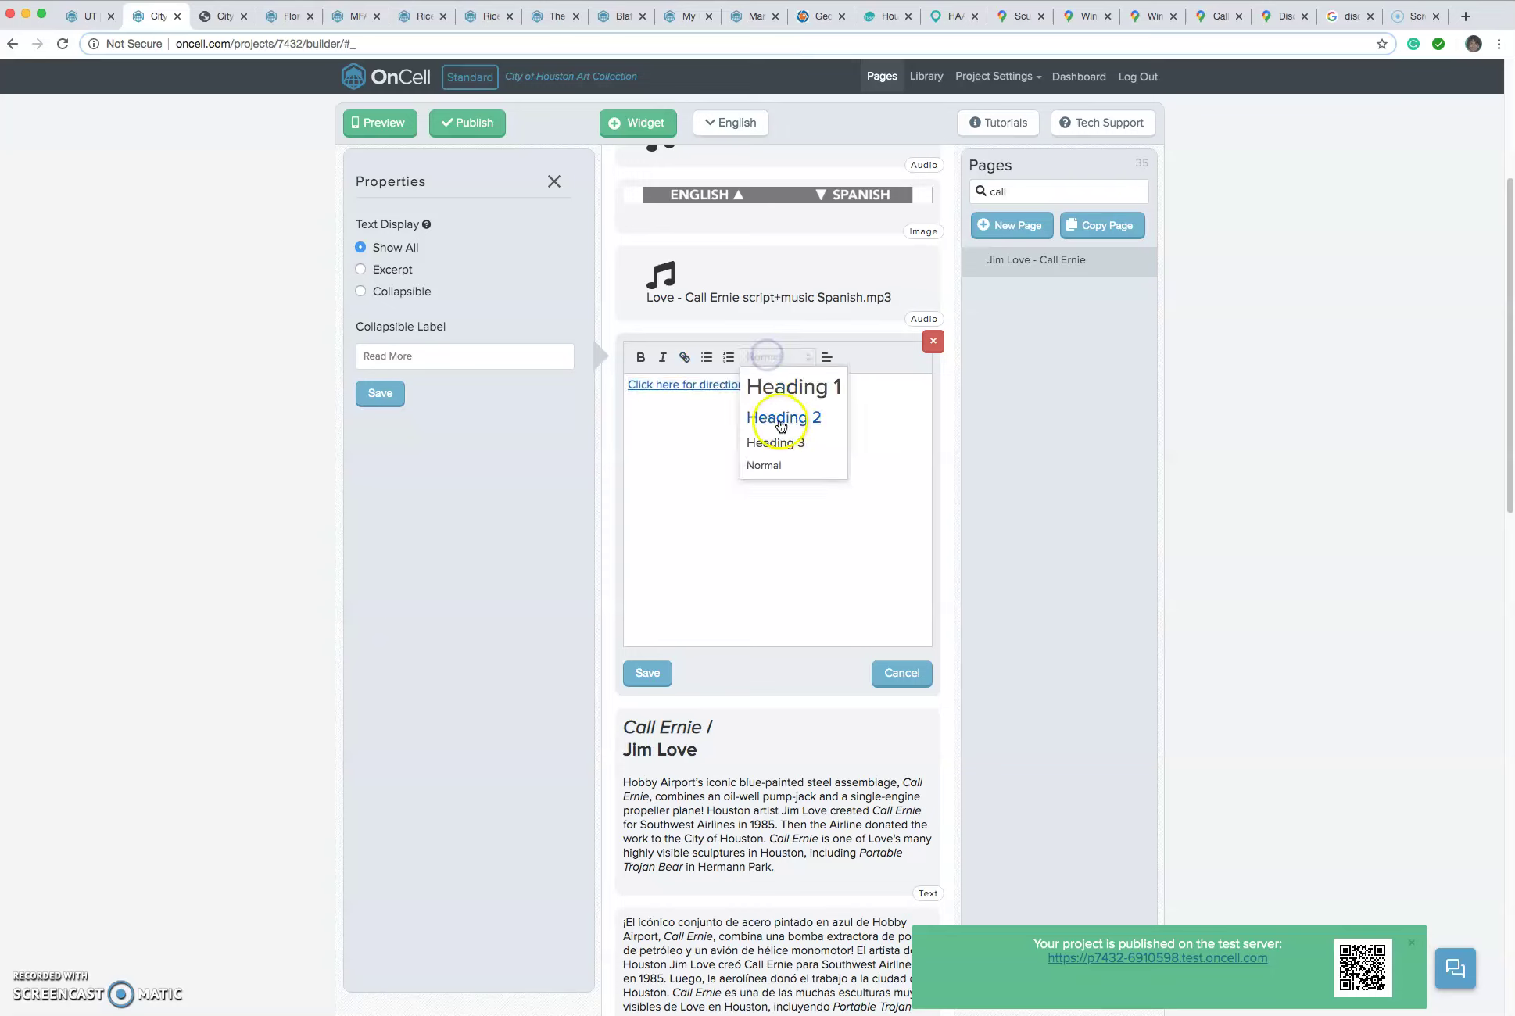
pyautogui.click(781, 420)
pyautogui.click(826, 356)
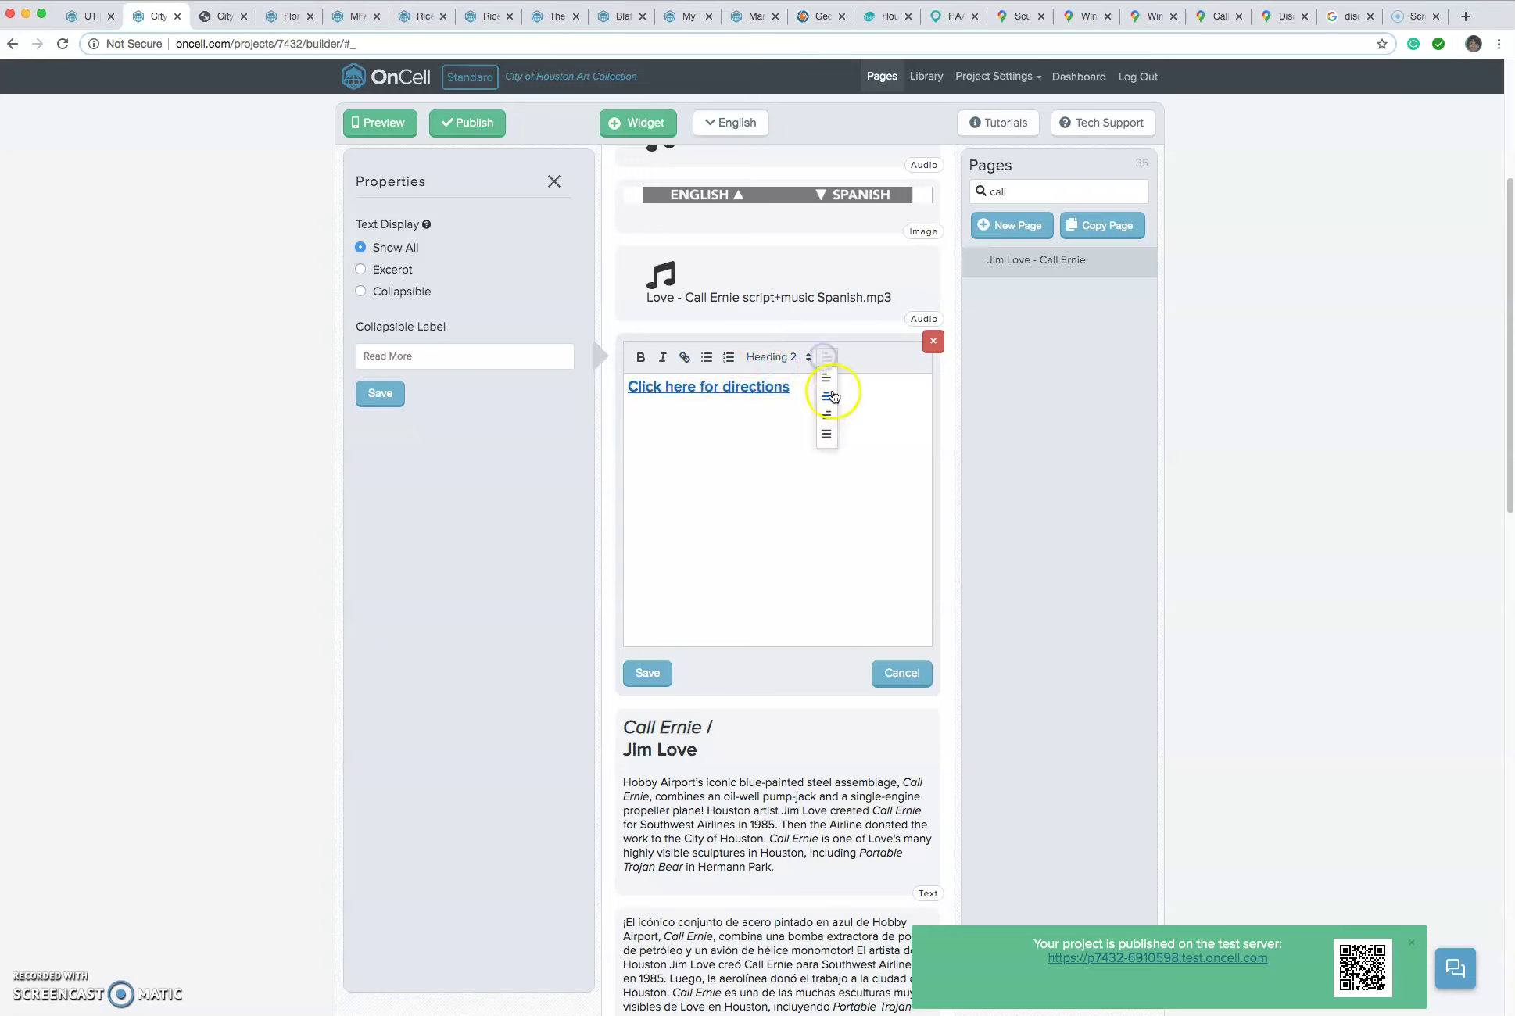
pyautogui.click(829, 397)
pyautogui.click(646, 673)
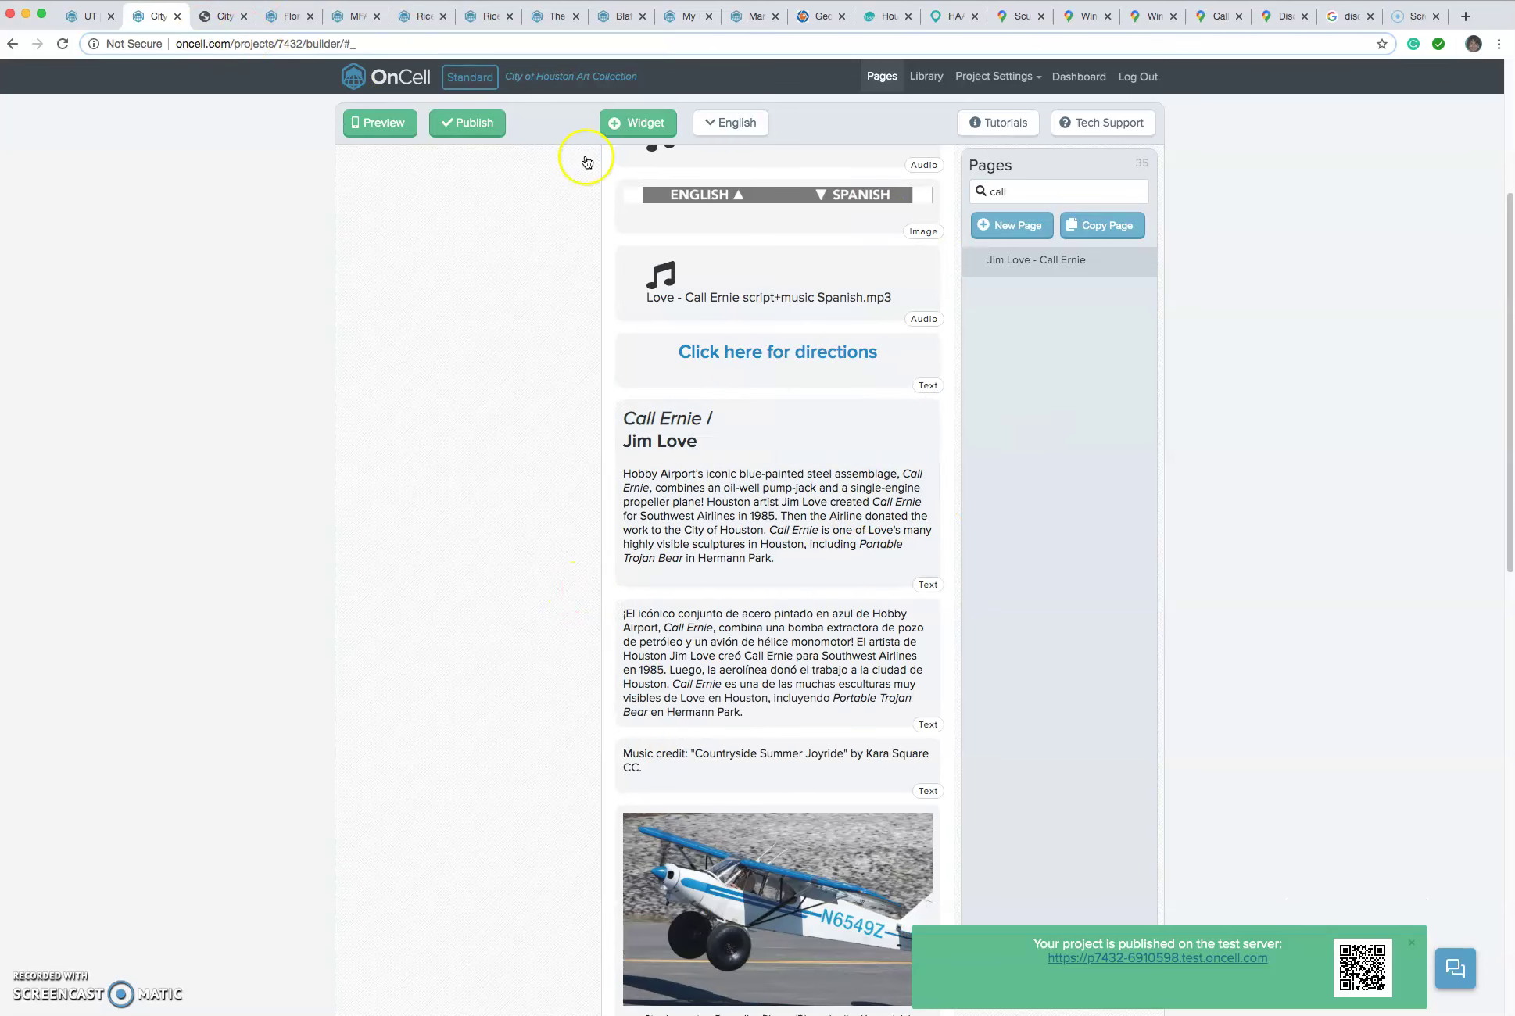
# Publish the updated tour to the test server via Test Drive.
pyautogui.click(485, 133)
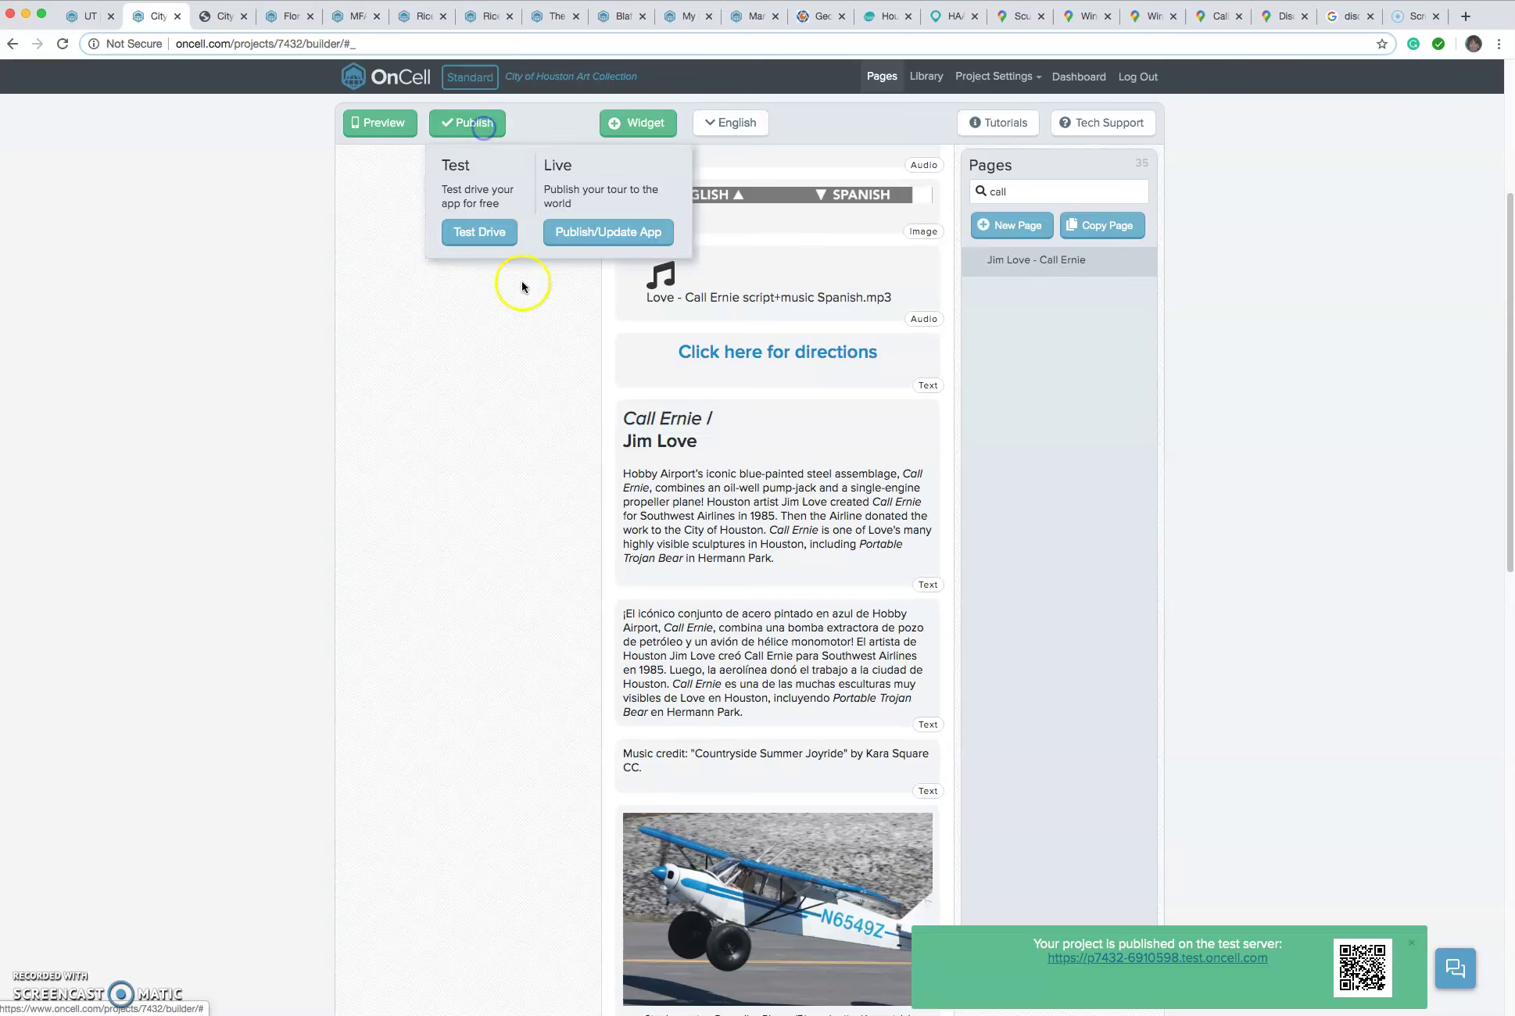
pyautogui.click(473, 242)
pyautogui.click(270, 336)
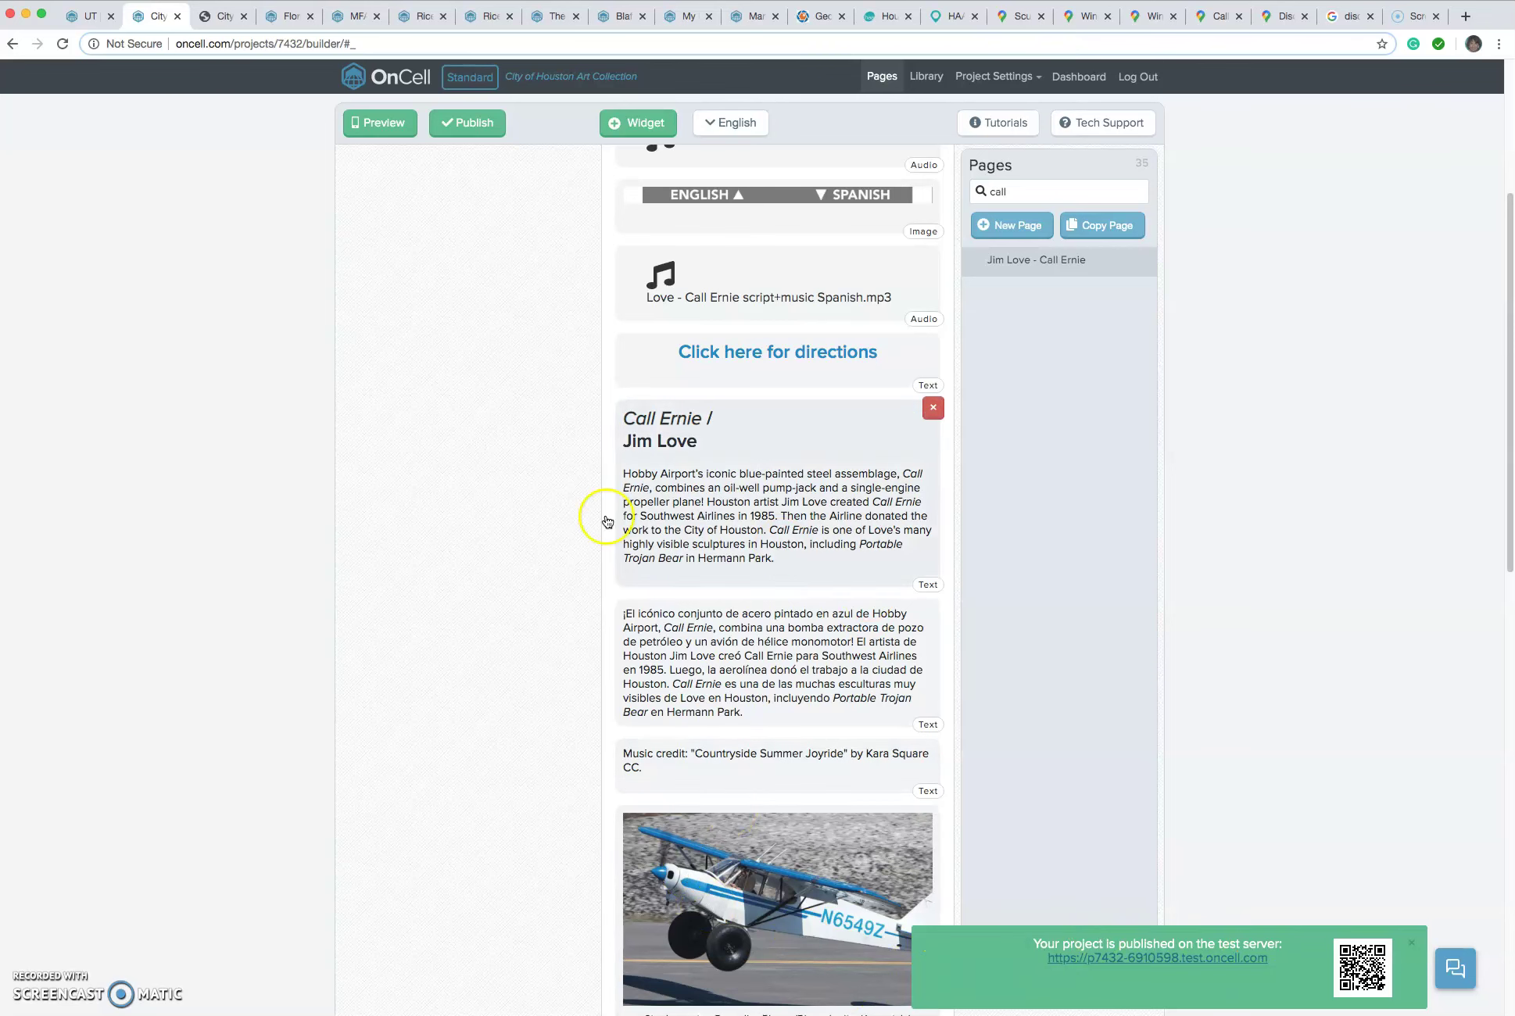
pyautogui.click(223, 19)
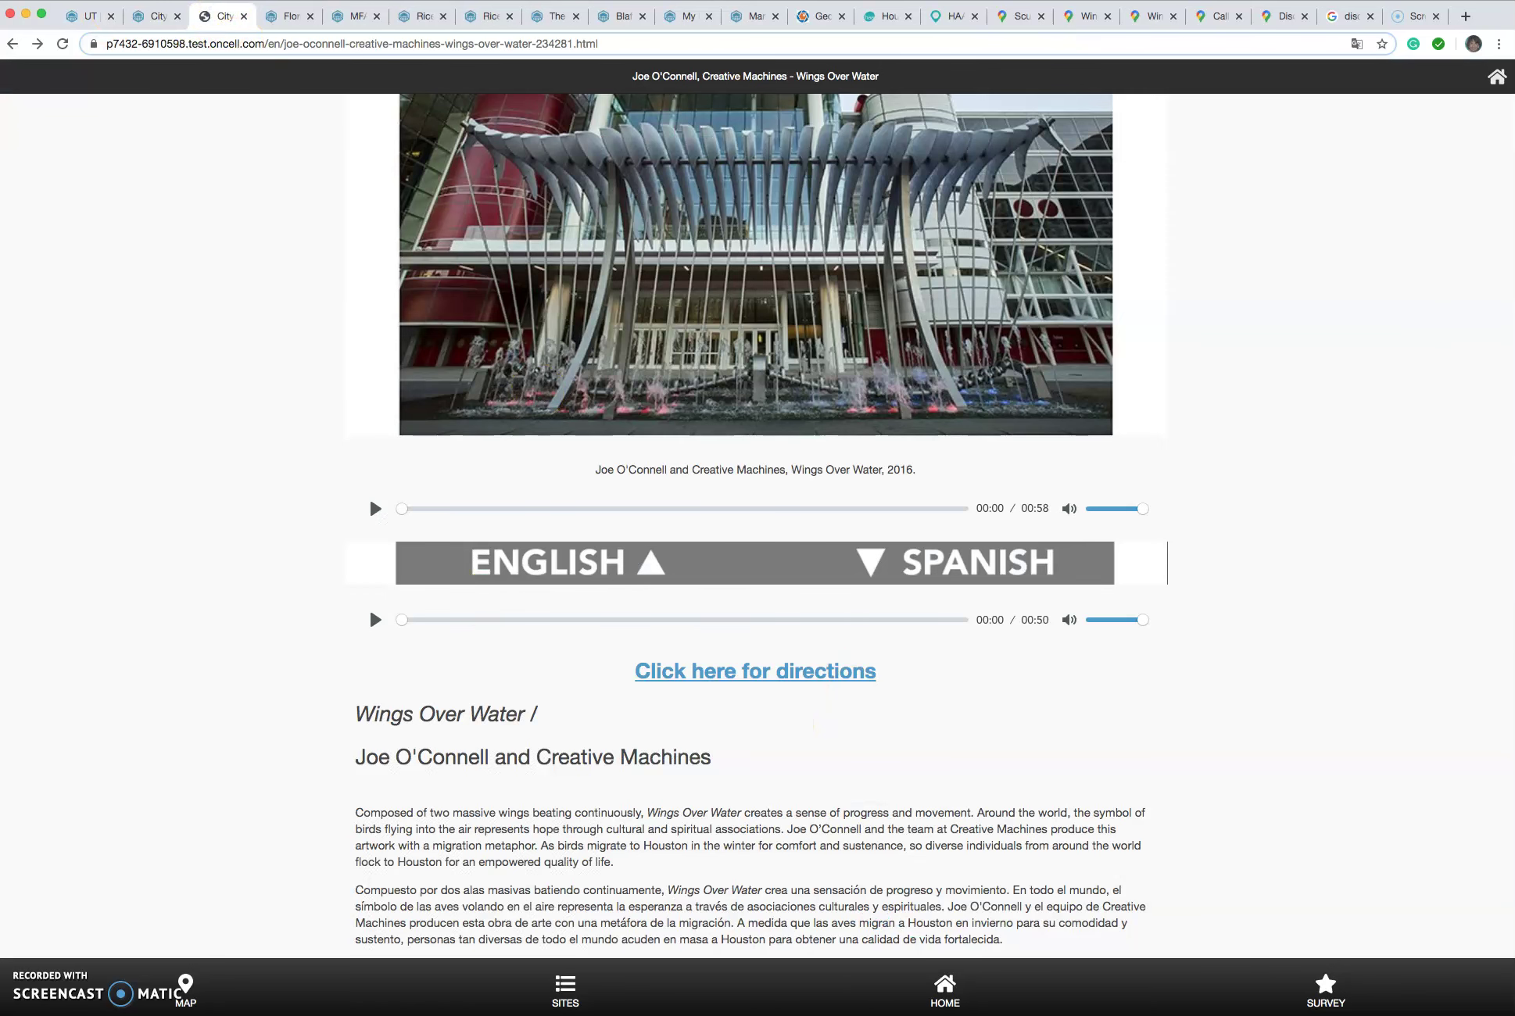
pyautogui.click(555, 990)
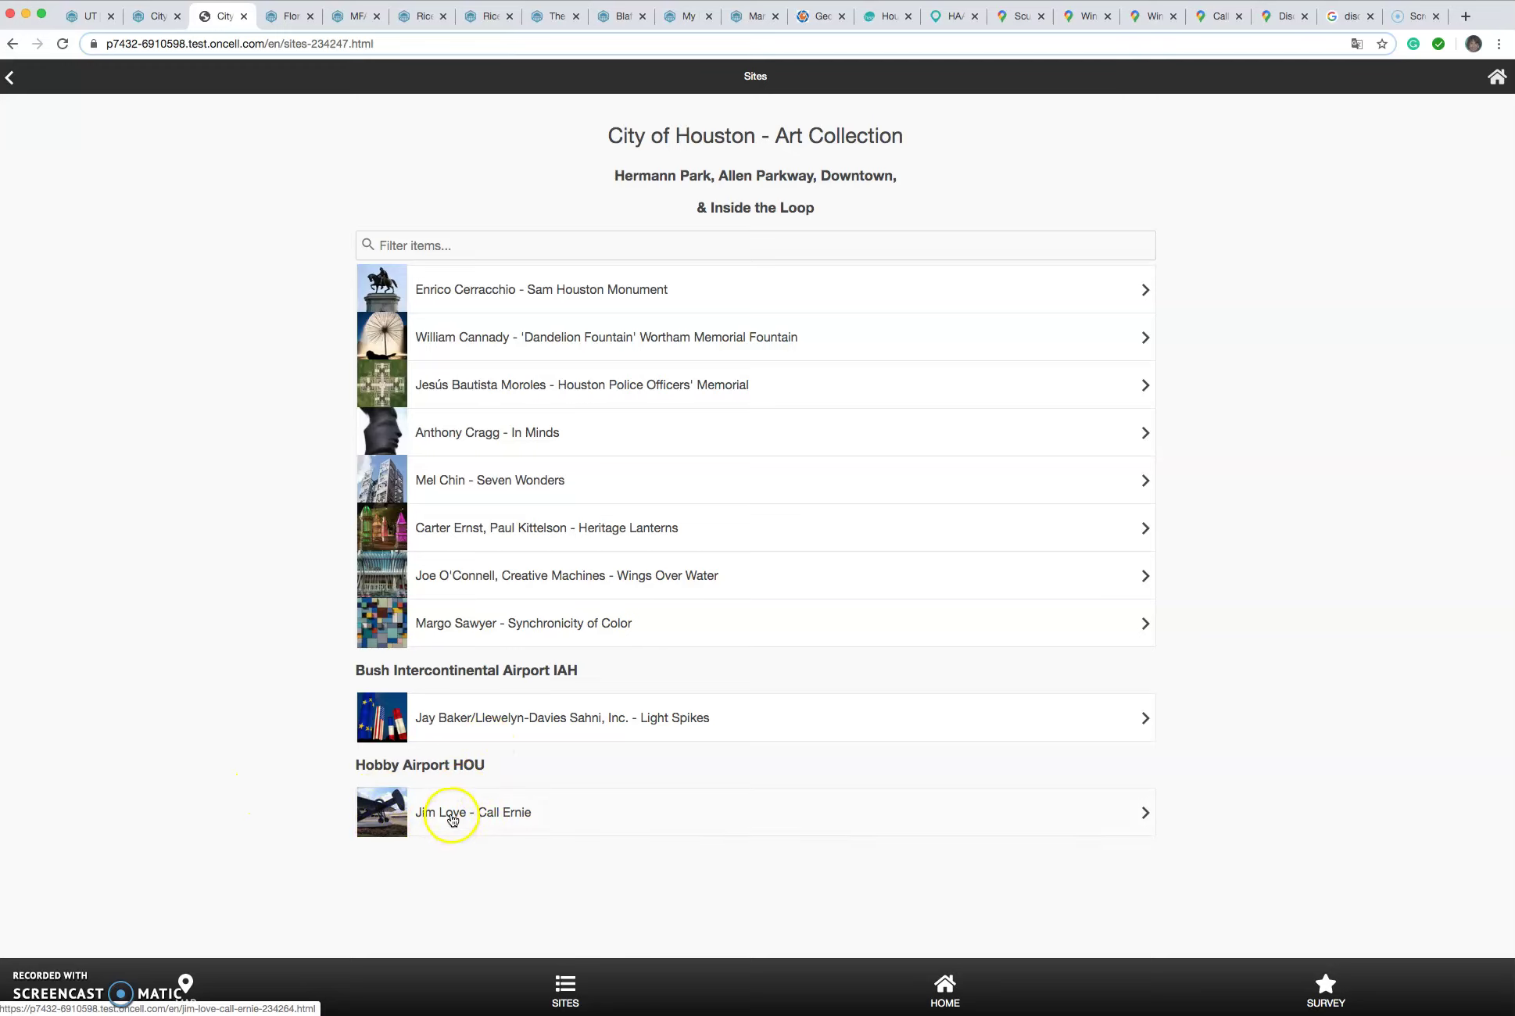
pyautogui.click(451, 817)
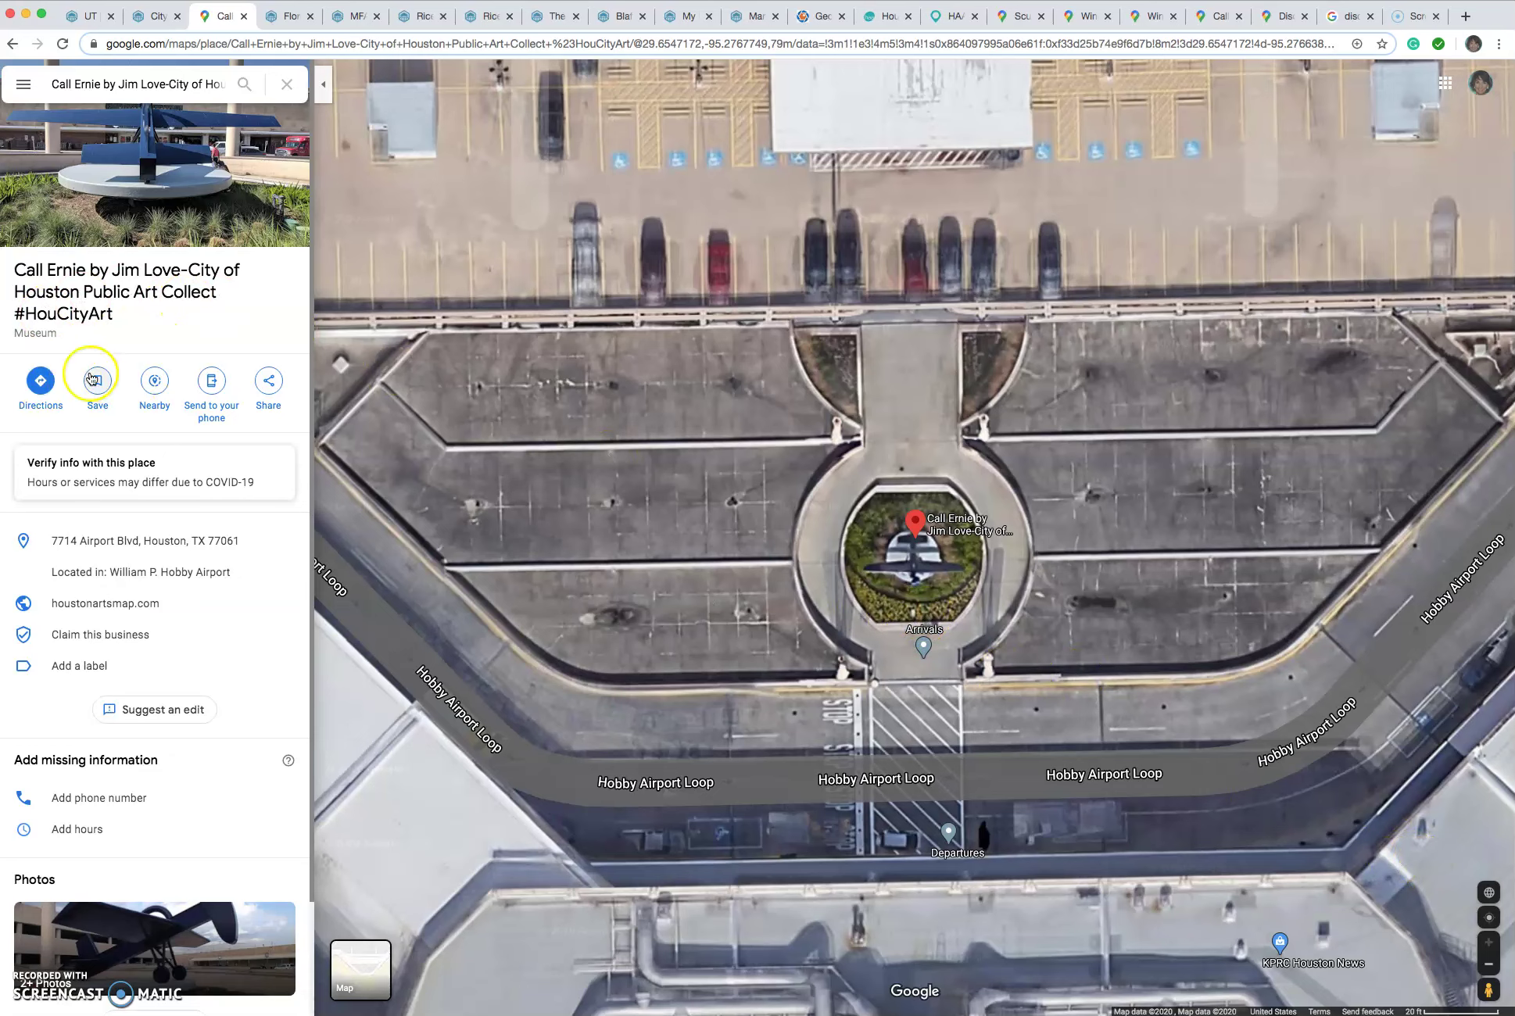
# Get directions to Call Ernie, then return to the OnCell tour builder.
pyautogui.click(41, 381)
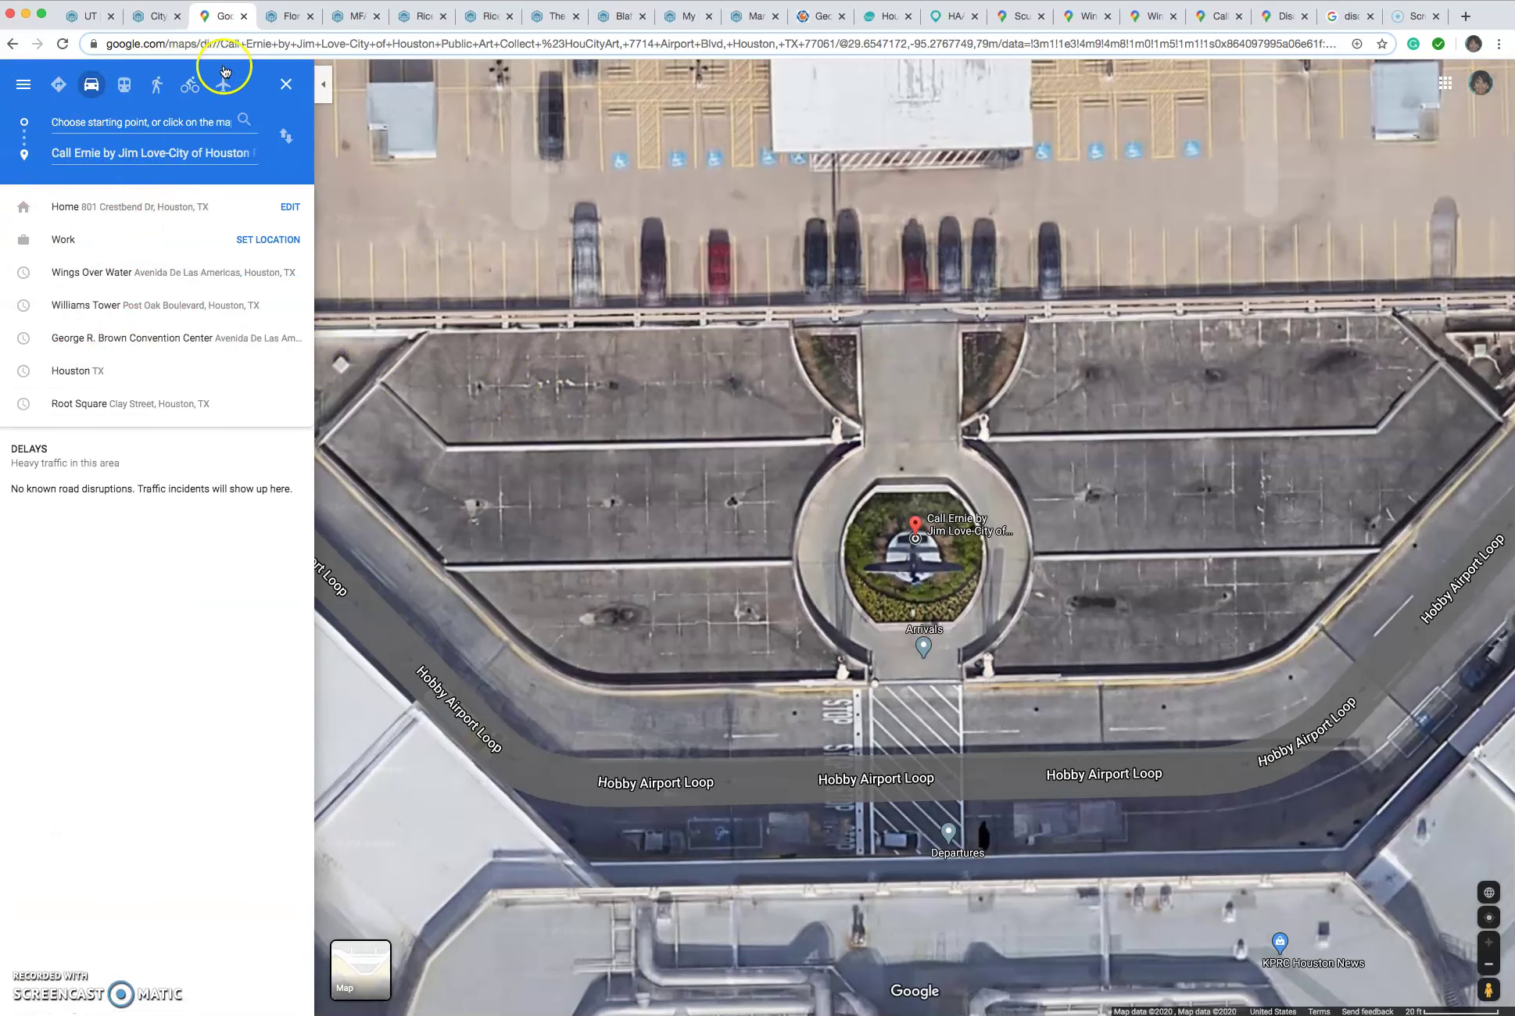
pyautogui.click(161, 17)
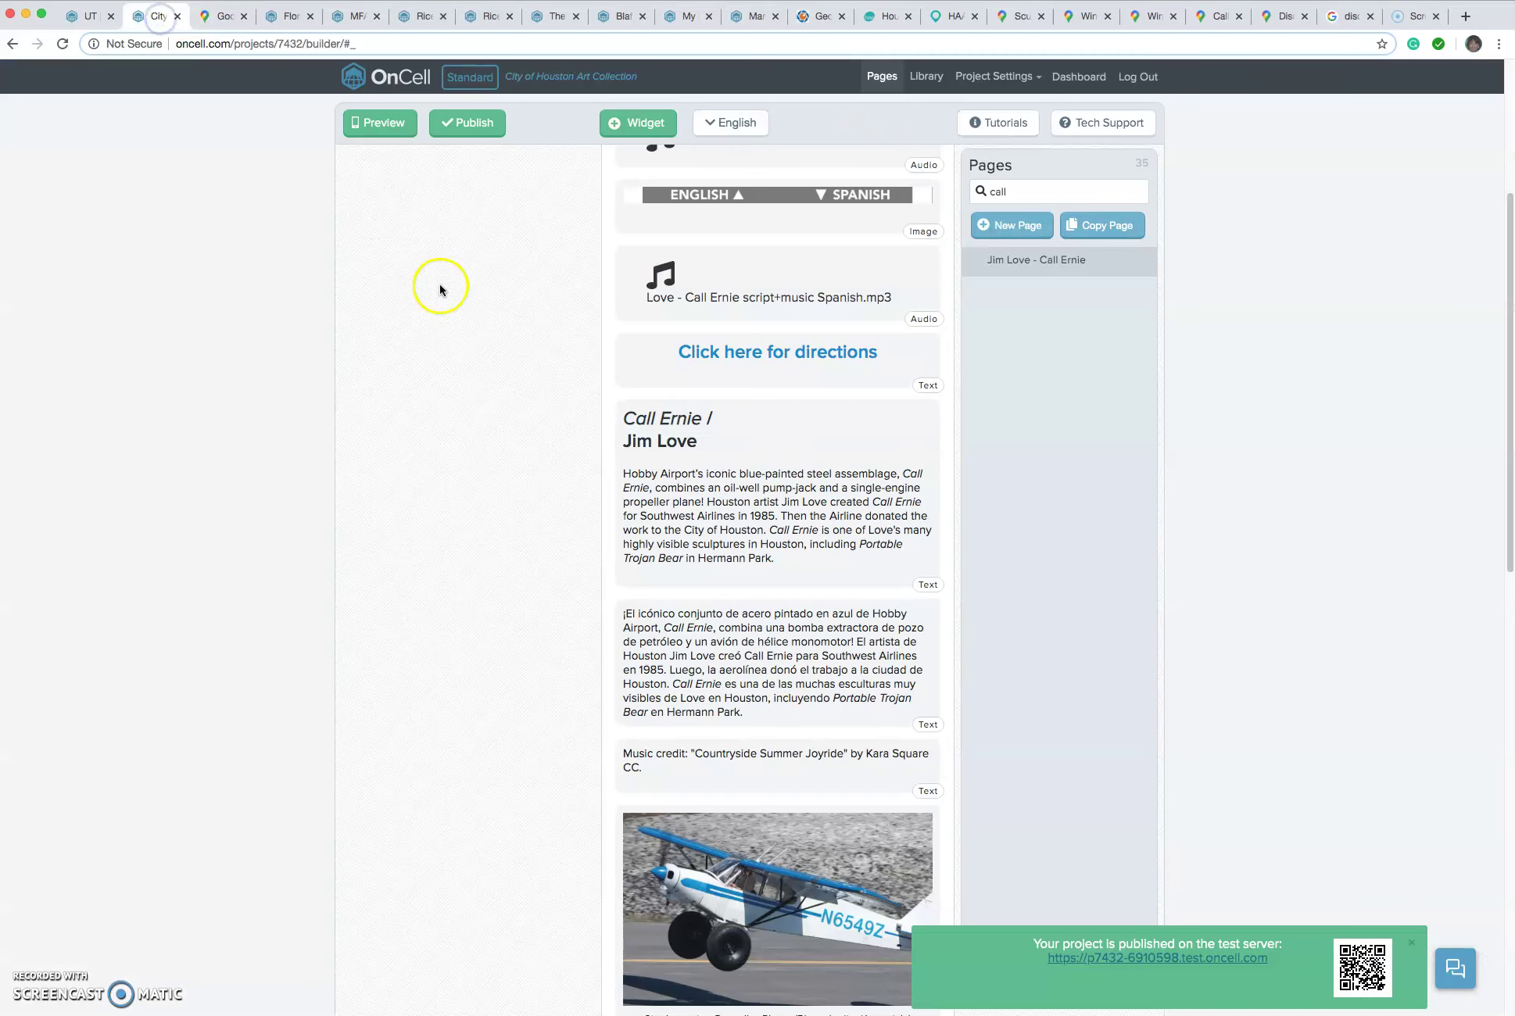